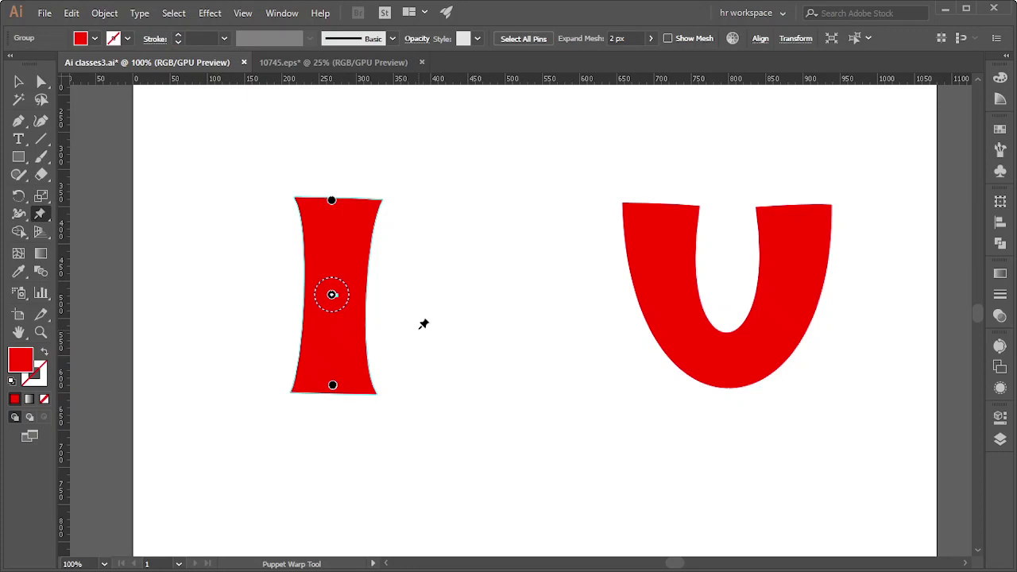
# Leave puppet warping on the red I and reveal the Puppet Warp / Free Transform tool flyout
pyautogui.press('Escape')
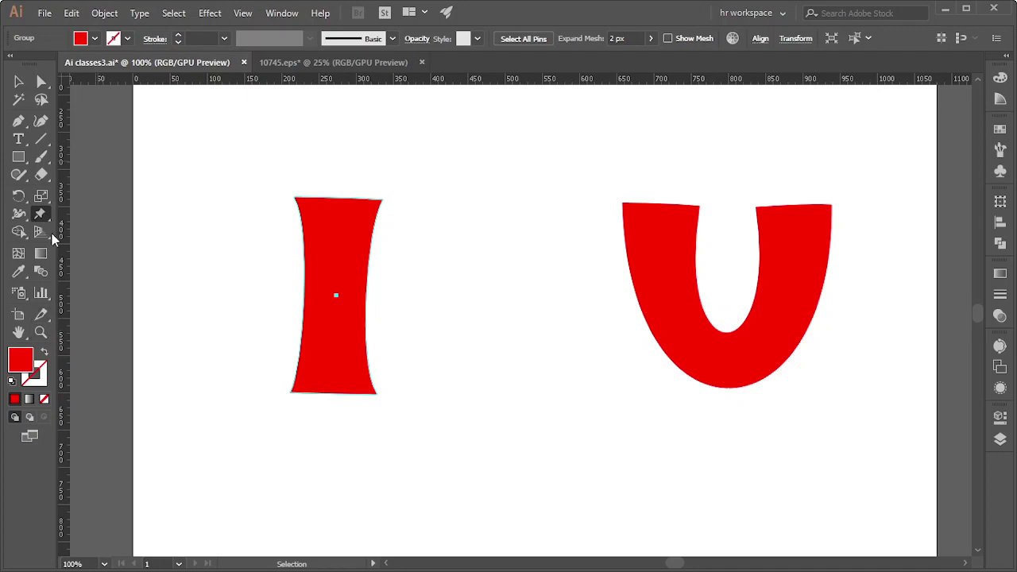
pyautogui.click(47, 224)
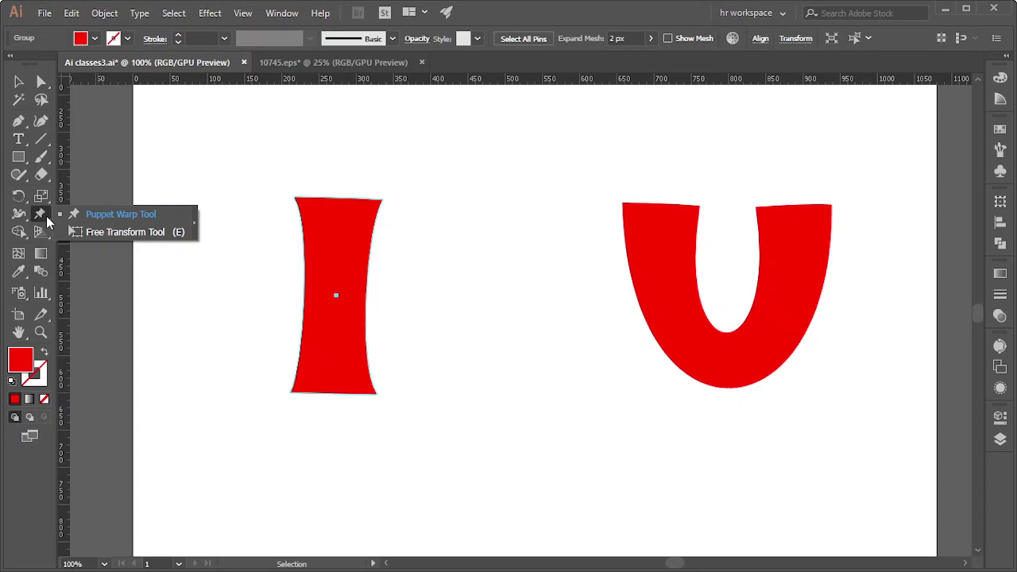
# Put the red I under Puppet Warp and tear the warp tools off into a floating panel
pyautogui.click(75, 215)
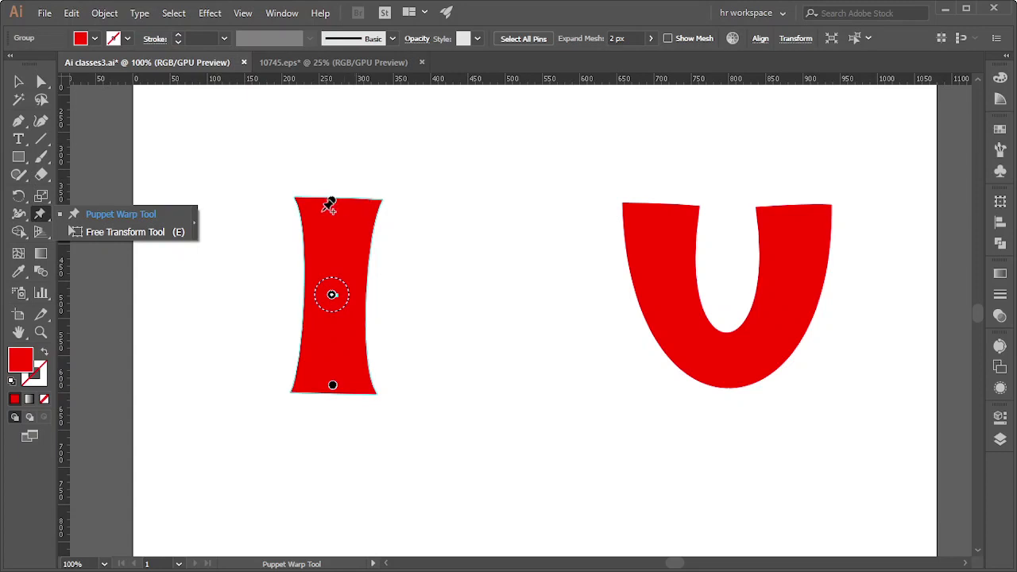
pyautogui.press('v')
pyautogui.click(188, 213)
pyautogui.moveTo(99, 232); pyautogui.dragTo(172, 151)
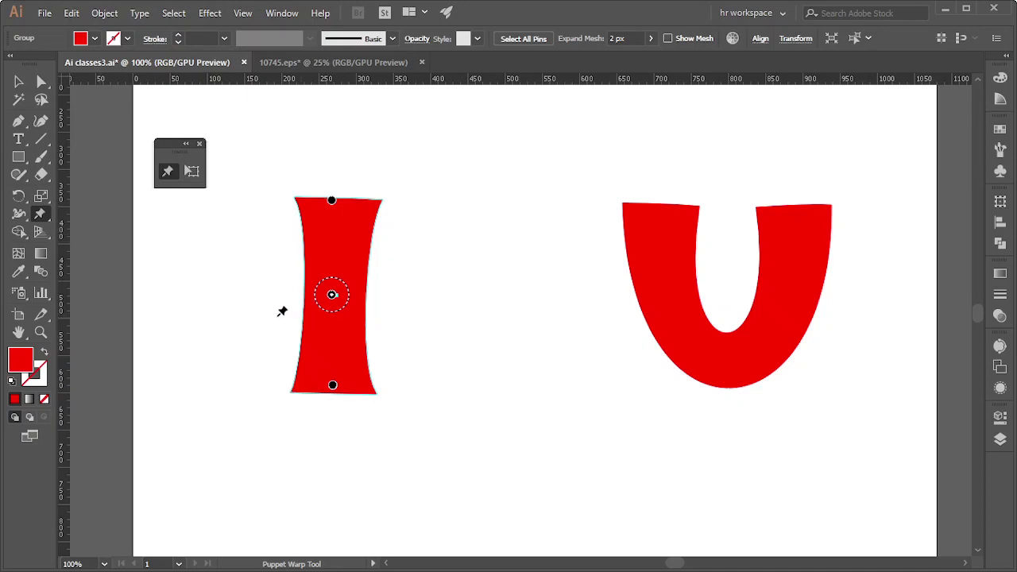
pyautogui.click(151, 190)
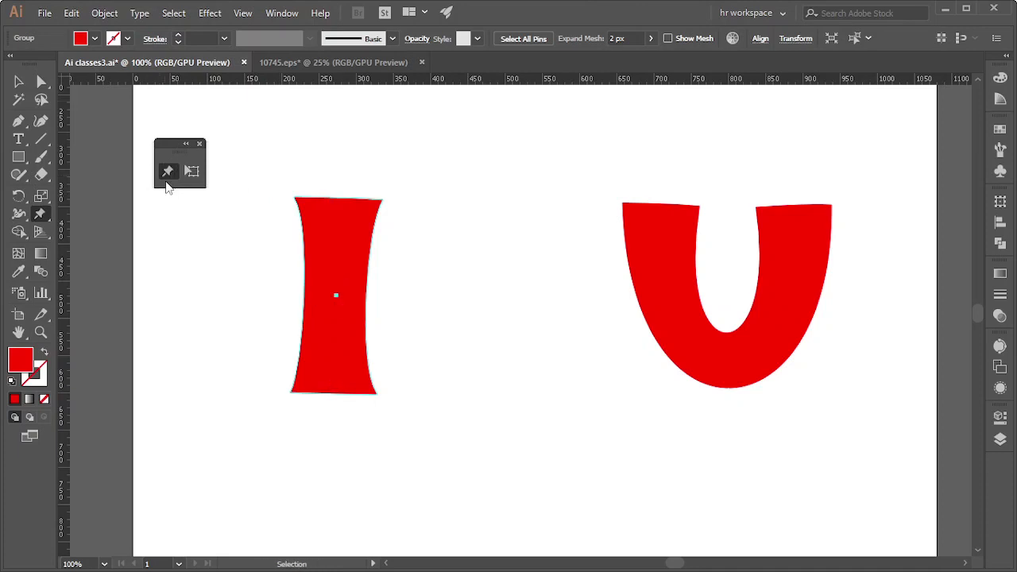
pyautogui.click(171, 172)
pyautogui.moveTo(340, 300)
pyautogui.mouseDown()
pyautogui.moveTo(296, 340)
pyautogui.moveTo(379, 249)
pyautogui.mouseUp()
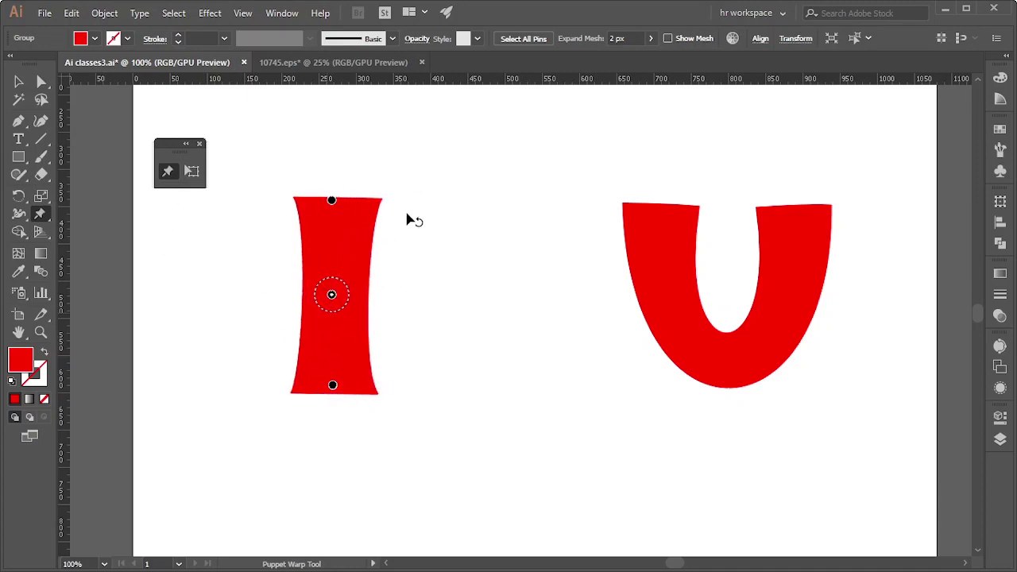
pyautogui.moveTo(379, 249)
pyautogui.mouseDown()
pyautogui.moveTo(428, 272)
pyautogui.moveTo(454, 241)
pyautogui.moveTo(463, 204)
pyautogui.moveTo(460, 259)
pyautogui.moveTo(449, 234)
pyautogui.moveTo(445, 282)
pyautogui.moveTo(472, 164)
pyautogui.mouseUp()
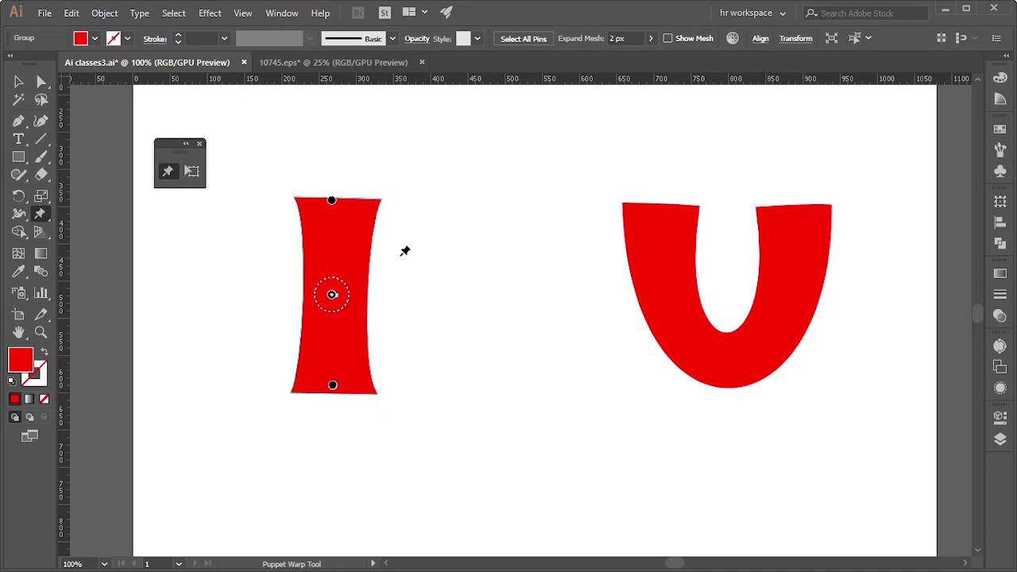
# Draw a wide red rectangle, about 389 by 73 px, below the I and U, then deselect it
pyautogui.scroll(-1, 422, 303)
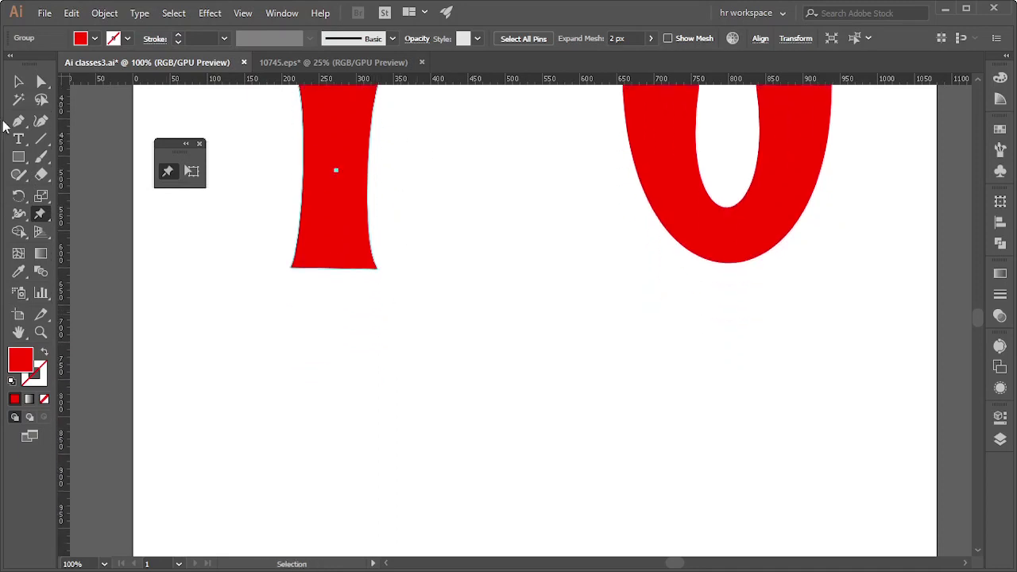
pyautogui.click(18, 157)
pyautogui.scroll(1, 556, 341)
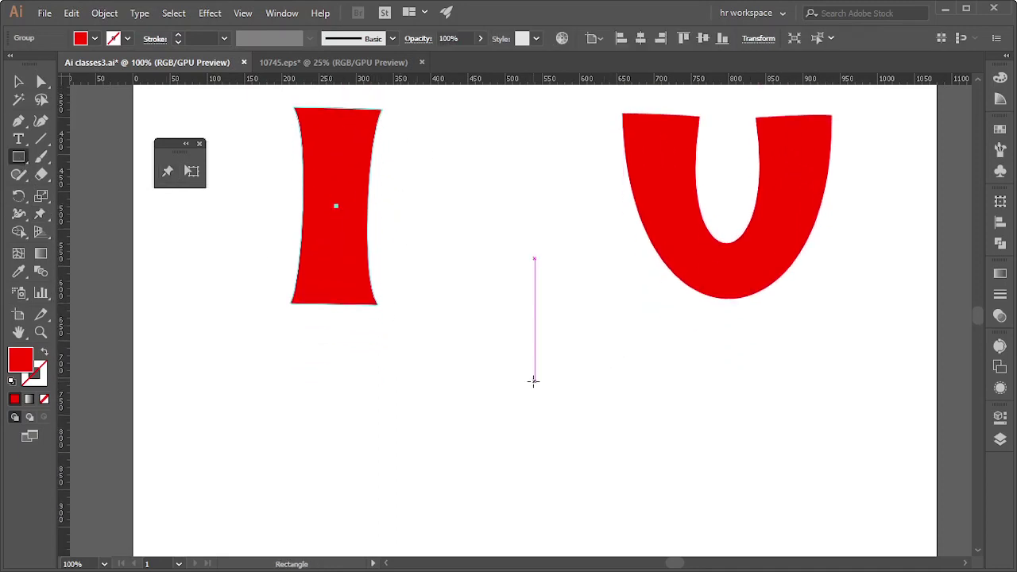
pyautogui.scroll(-2, 509, 393)
pyautogui.moveTo(341, 366); pyautogui.dragTo(709, 419)
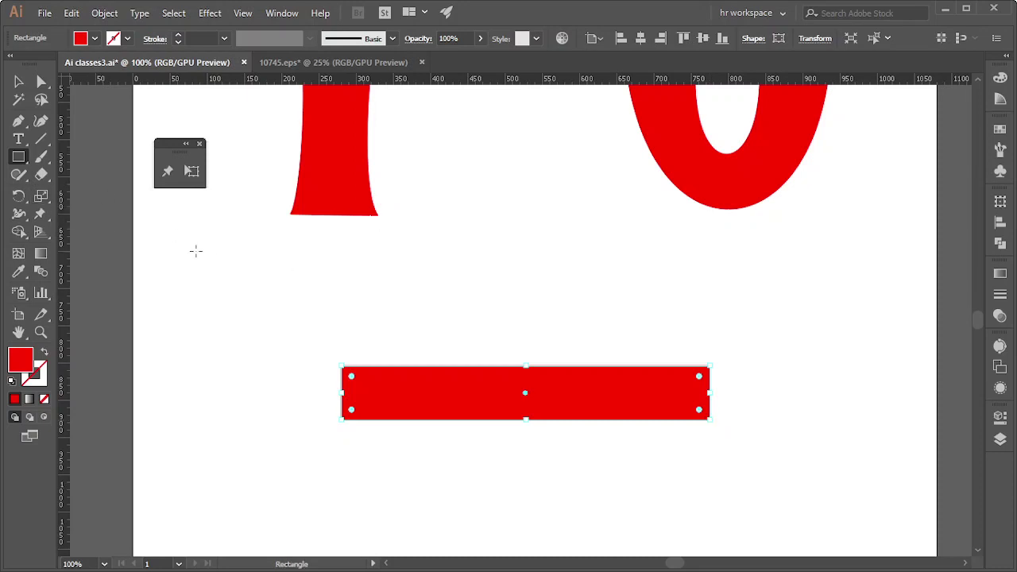
pyautogui.click(18, 81)
pyautogui.click(315, 265)
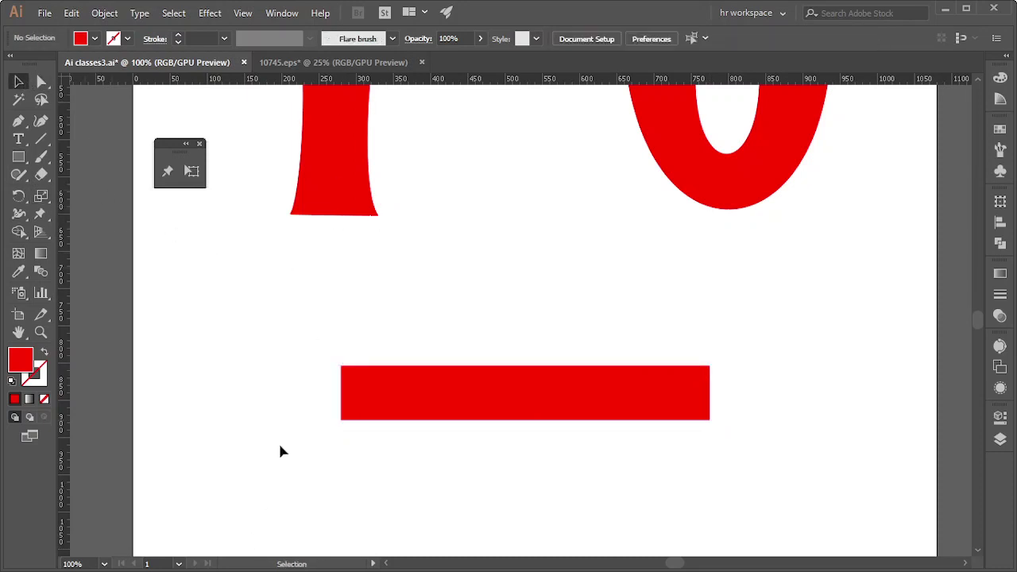
pyautogui.click(167, 171)
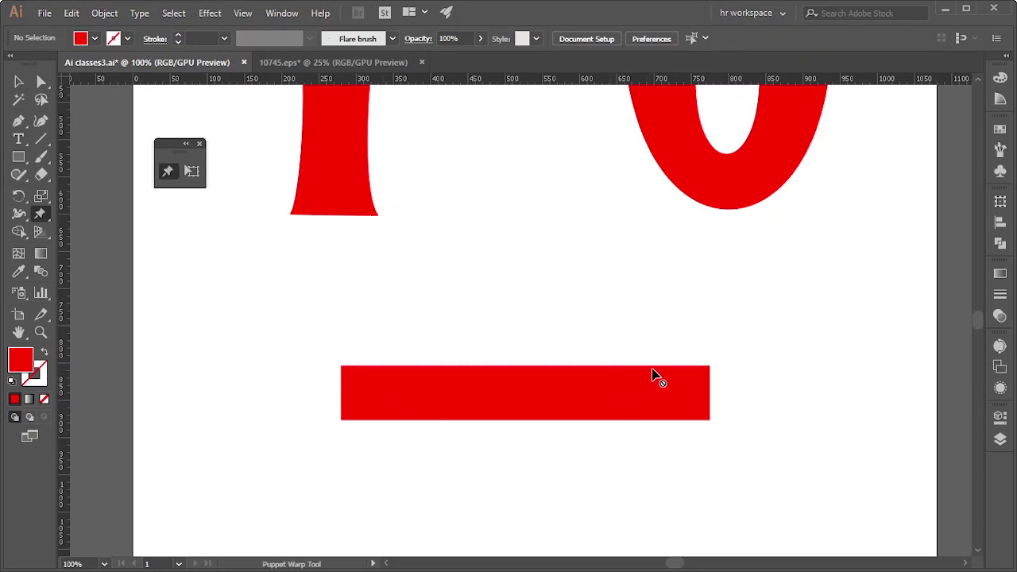
pyautogui.click(18, 81)
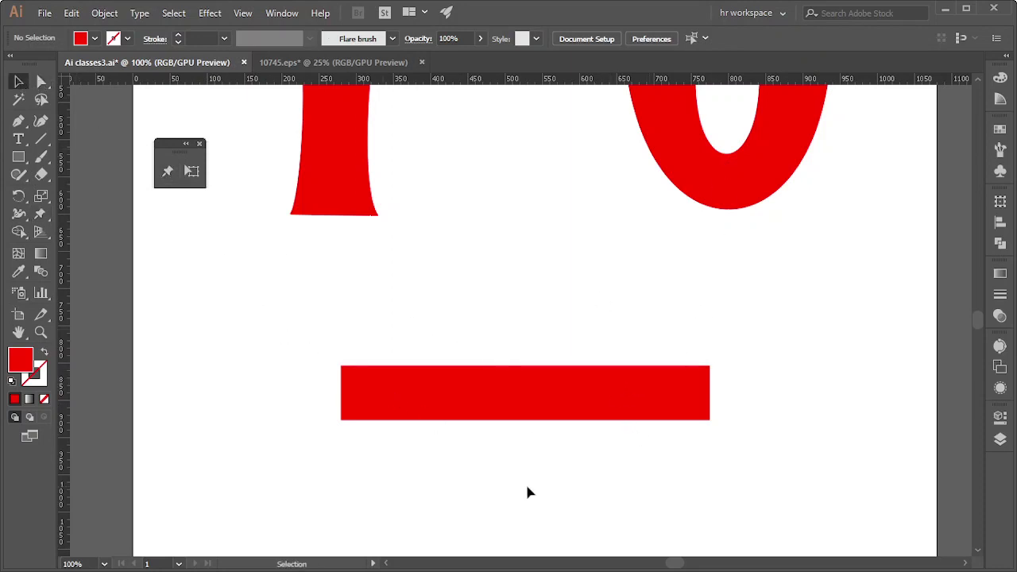
# Select the red rectangle and make Puppet Warp the active tool for it
pyautogui.click(525, 408)
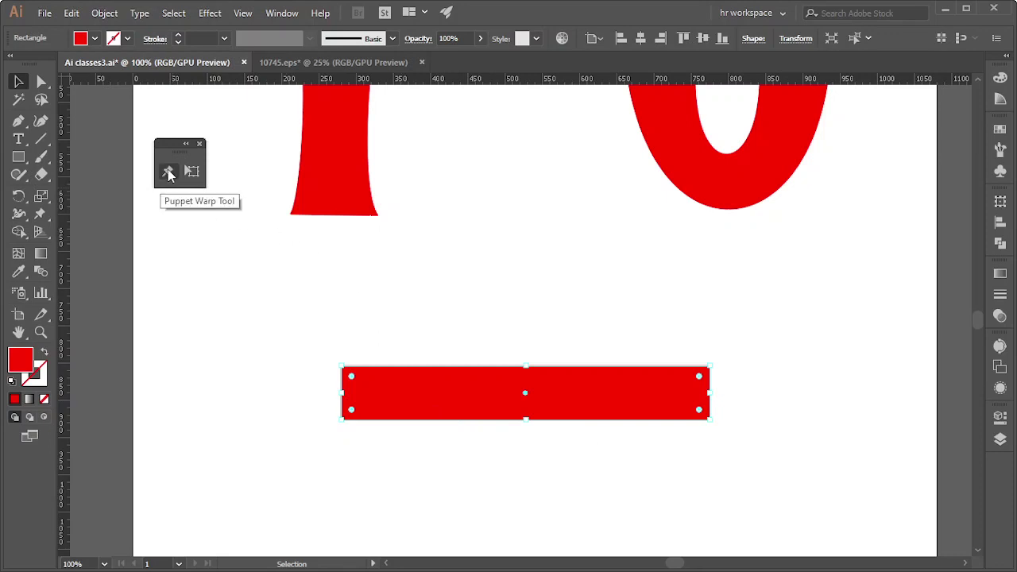
pyautogui.click(168, 174)
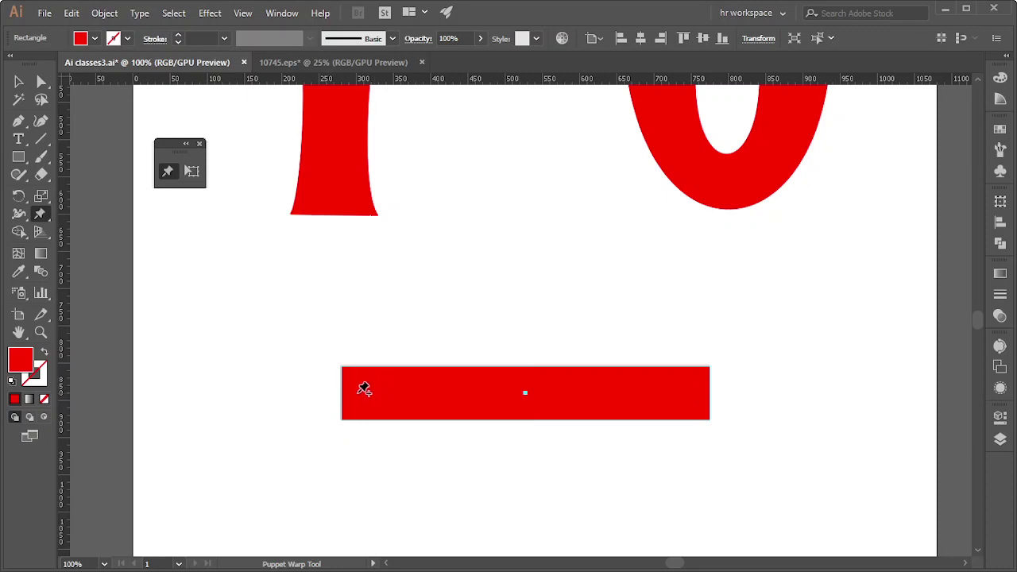
pyautogui.press('ctrl')
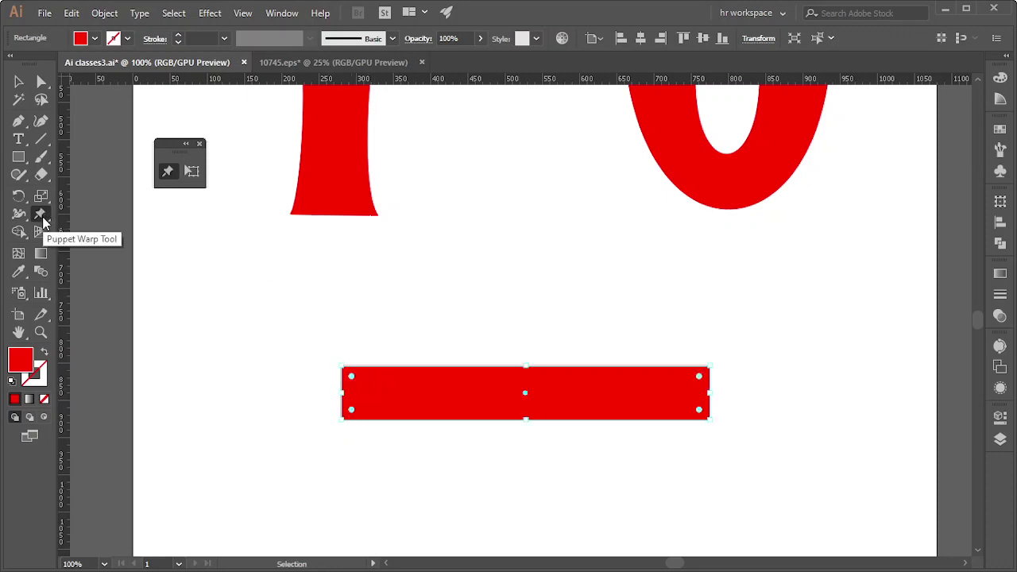
pyautogui.click(42, 216)
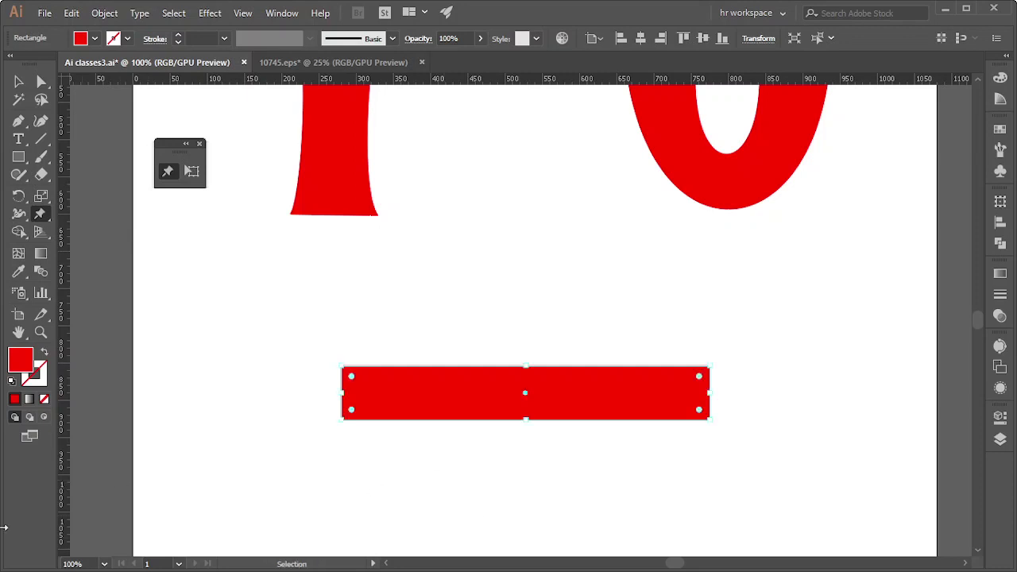
pyautogui.press('ctrl')
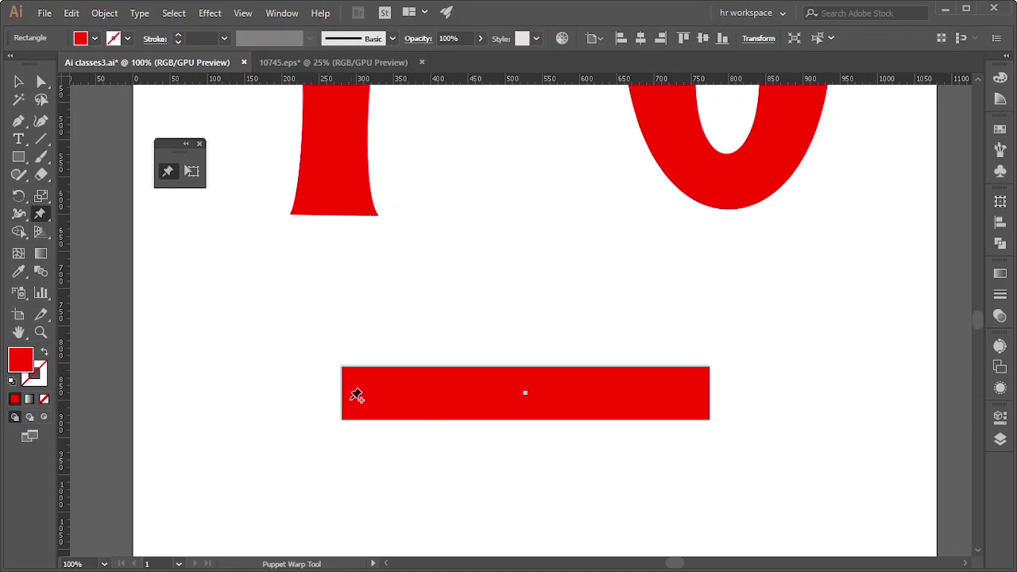
# Pin the rectangle's left end and centre, nudging it lower-left, and test-bend it into an L
pyautogui.click(354, 392)
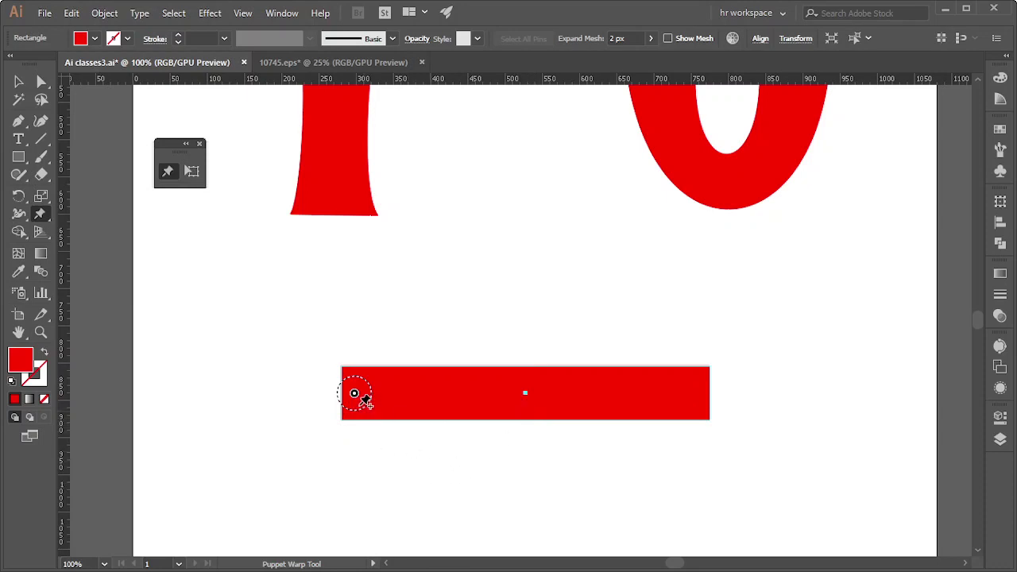
pyautogui.moveTo(354, 392)
pyautogui.mouseDown()
pyautogui.moveTo(382, 492)
pyautogui.moveTo(333, 416)
pyautogui.mouseUp()
pyautogui.click(503, 413)
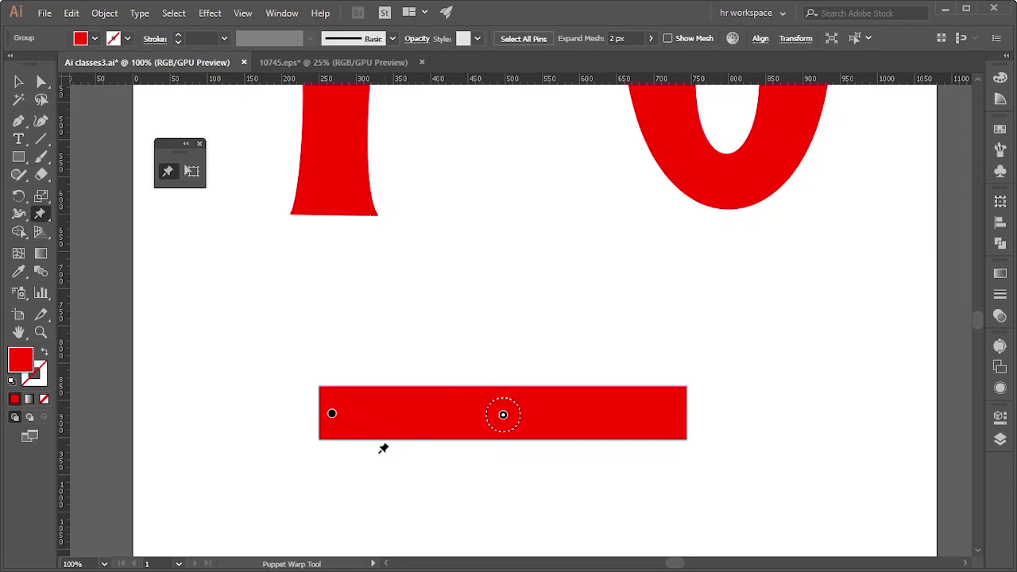
pyautogui.click(334, 411)
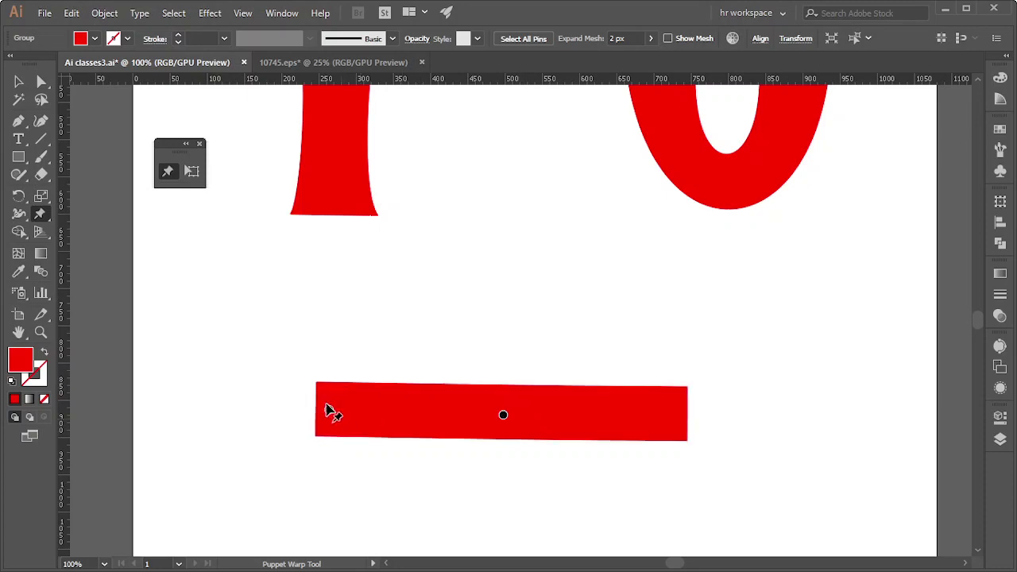
pyautogui.moveTo(325, 411)
pyautogui.mouseDown()
pyautogui.moveTo(401, 413)
pyautogui.moveTo(420, 450)
pyautogui.moveTo(381, 400)
pyautogui.moveTo(368, 413)
pyautogui.moveTo(453, 447)
pyautogui.moveTo(505, 483)
pyautogui.moveTo(501, 498)
pyautogui.moveTo(563, 488)
pyautogui.moveTo(588, 443)
pyautogui.moveTo(561, 456)
pyautogui.moveTo(576, 467)
pyautogui.moveTo(542, 479)
pyautogui.moveTo(580, 475)
pyautogui.moveTo(552, 481)
pyautogui.moveTo(540, 472)
pyautogui.moveTo(561, 468)
pyautogui.mouseUp()
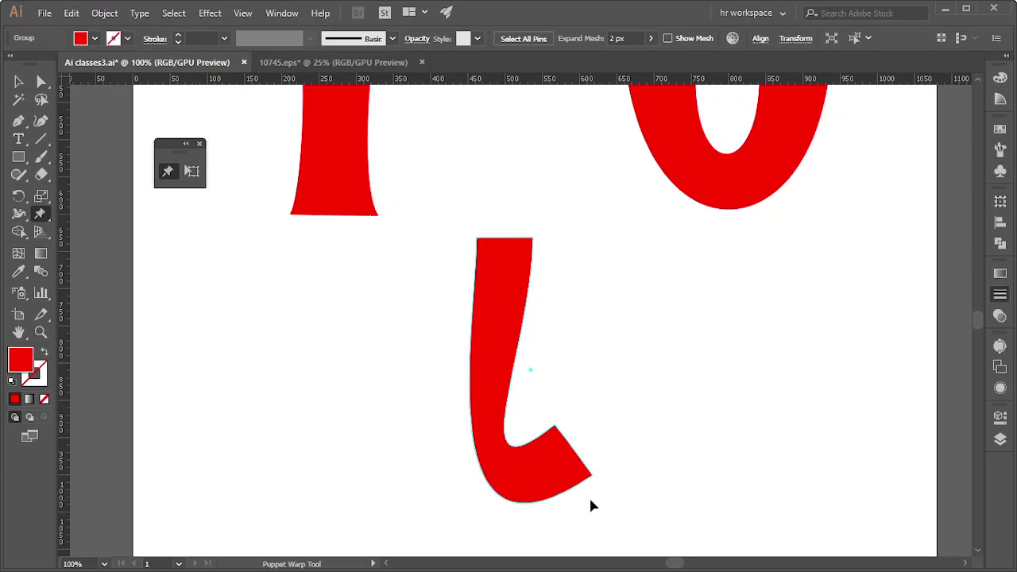
# Undo the L bend, pin the rectangle's right end, and bring up its properties
pyautogui.hotkey('ctrl', 'z')
pyautogui.hotkey('ctrl', 'z')
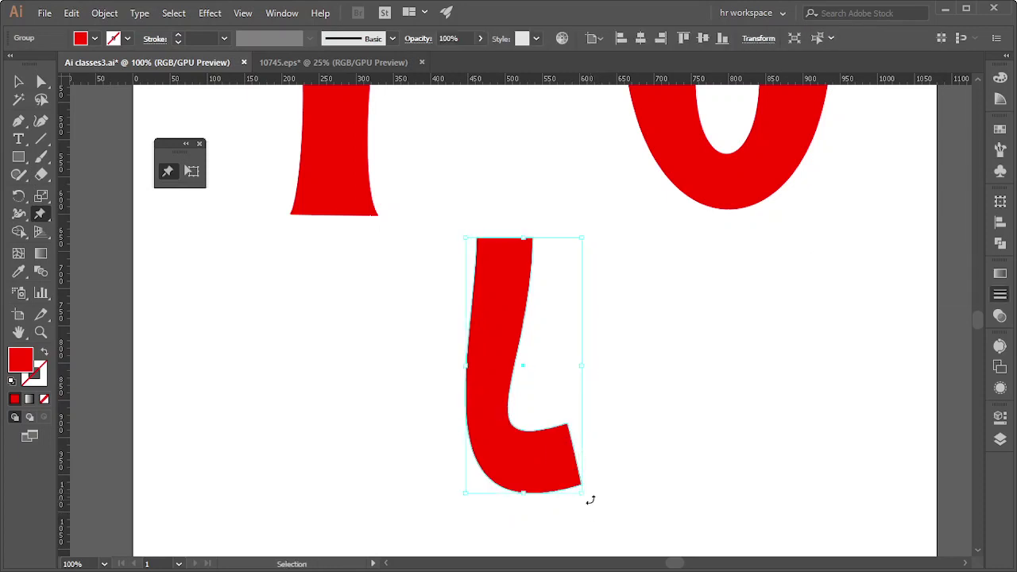
pyautogui.hotkey('ctrl', 'z')
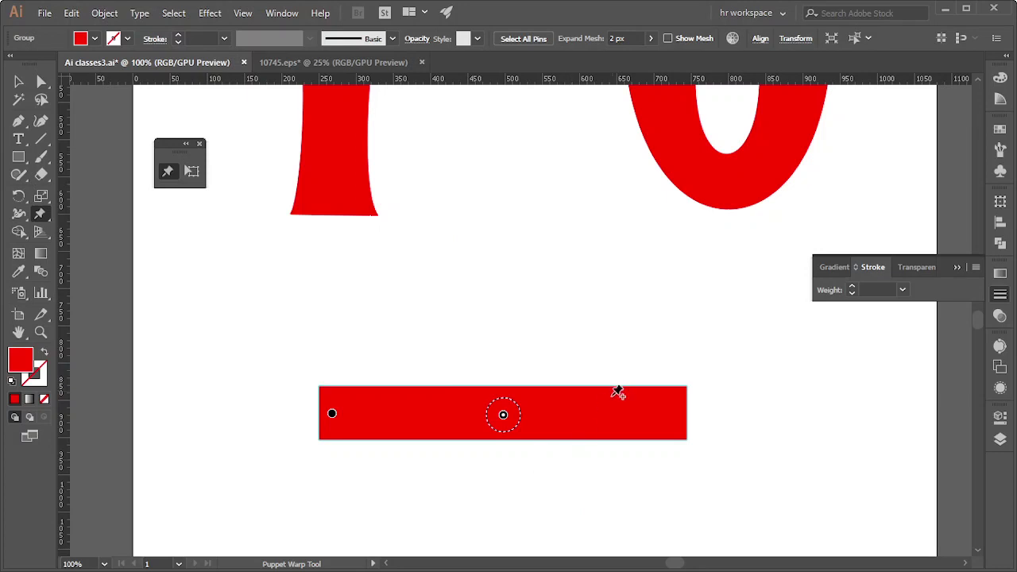
pyautogui.click(797, 374)
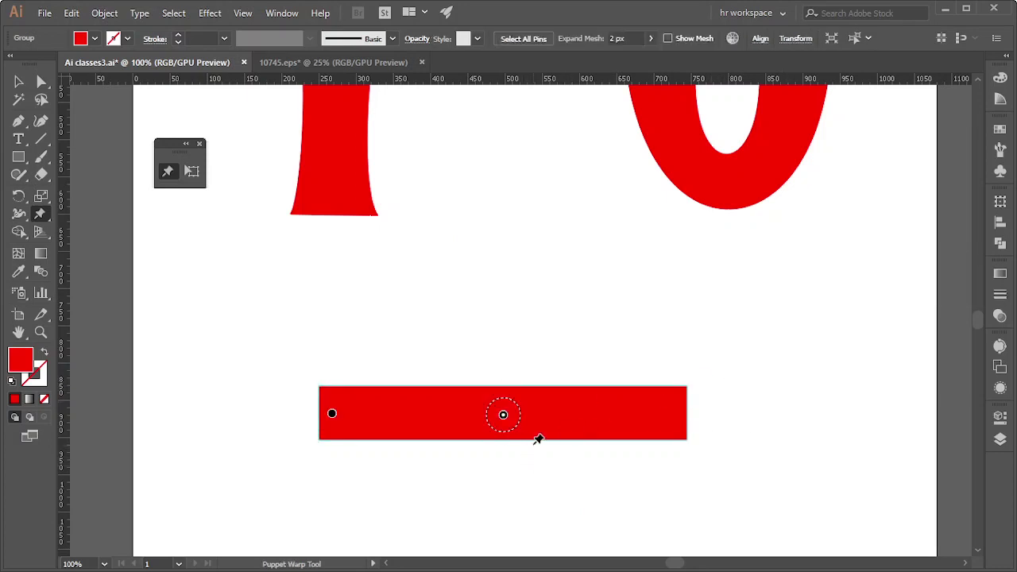
pyautogui.click(669, 413)
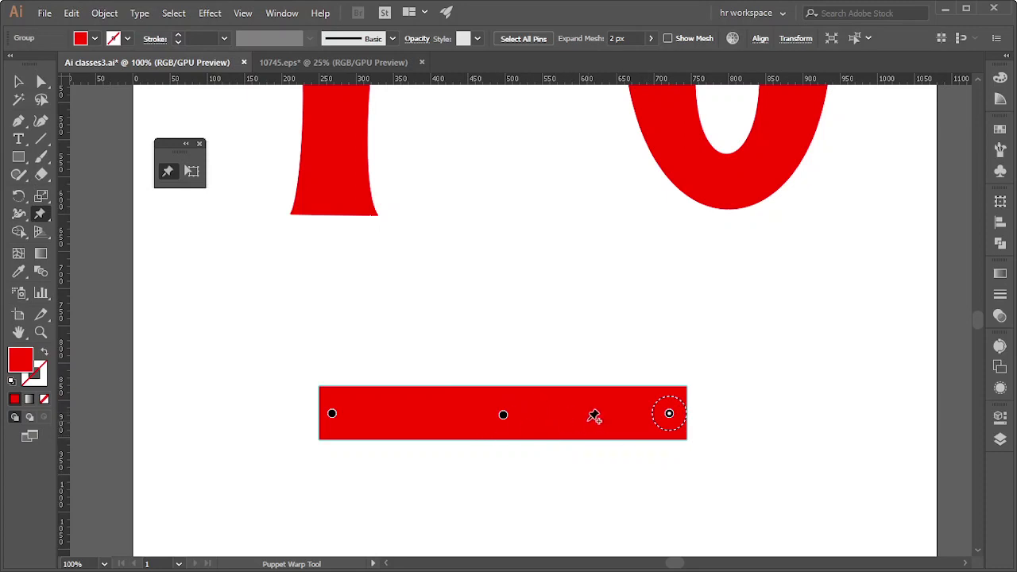
pyautogui.click(998, 418)
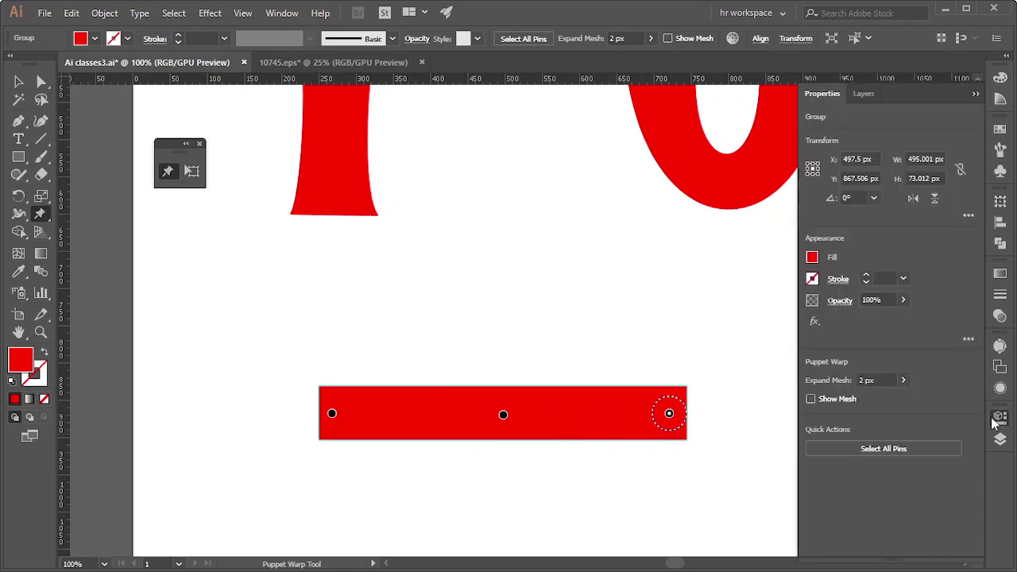
pyautogui.click(811, 400)
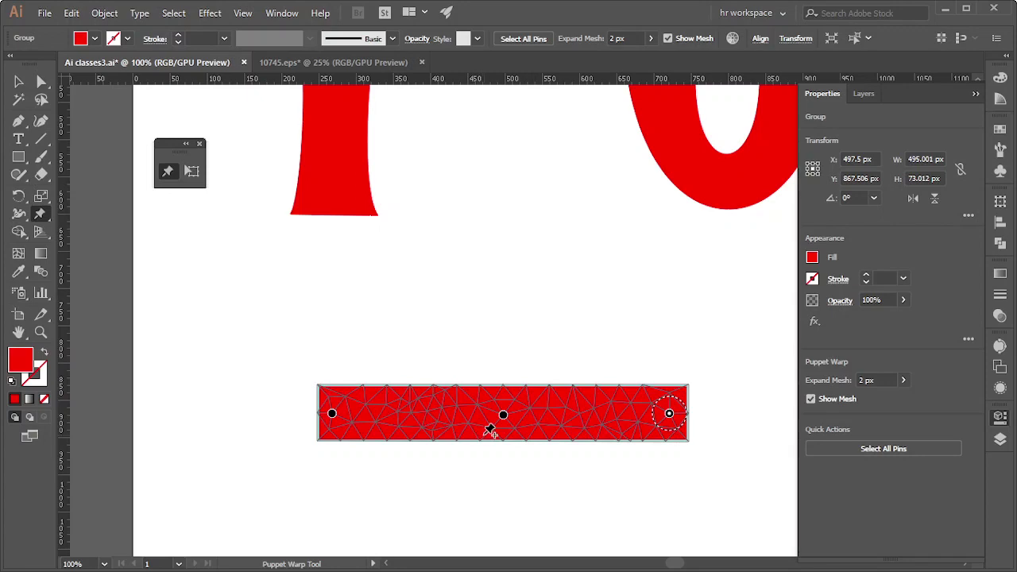
pyautogui.keyDown('alt'); pyautogui.scroll(2, 491, 415); pyautogui.keyUp('alt')
pyautogui.keyDown('alt'); pyautogui.scroll(2, 410, 379); pyautogui.keyUp('alt')
pyautogui.keyDown('alt'); pyautogui.scroll(2, 540, 434); pyautogui.keyUp('alt')
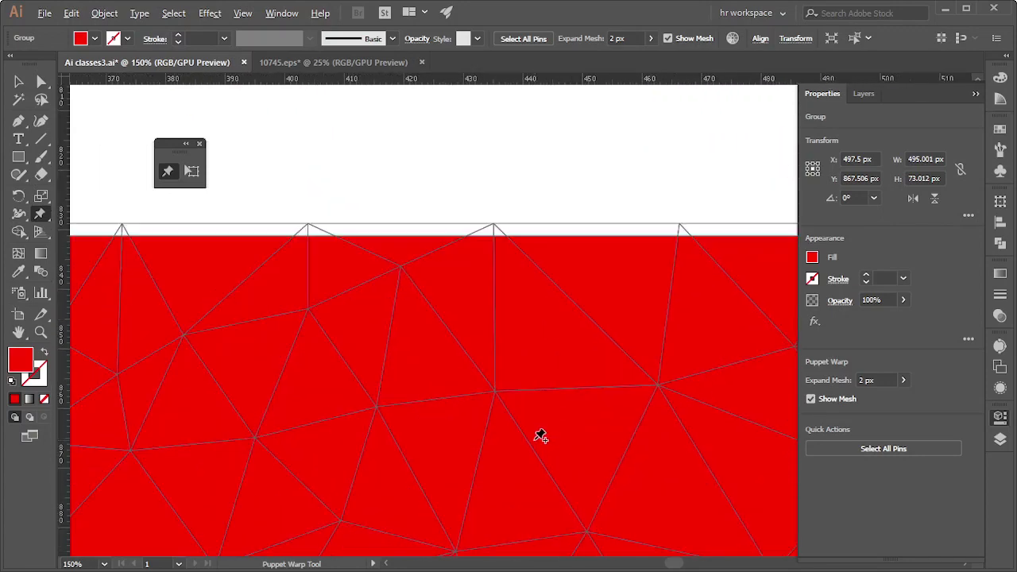
pyautogui.keyDown('alt'); pyautogui.scroll(-1, 540, 436); pyautogui.keyUp('alt')
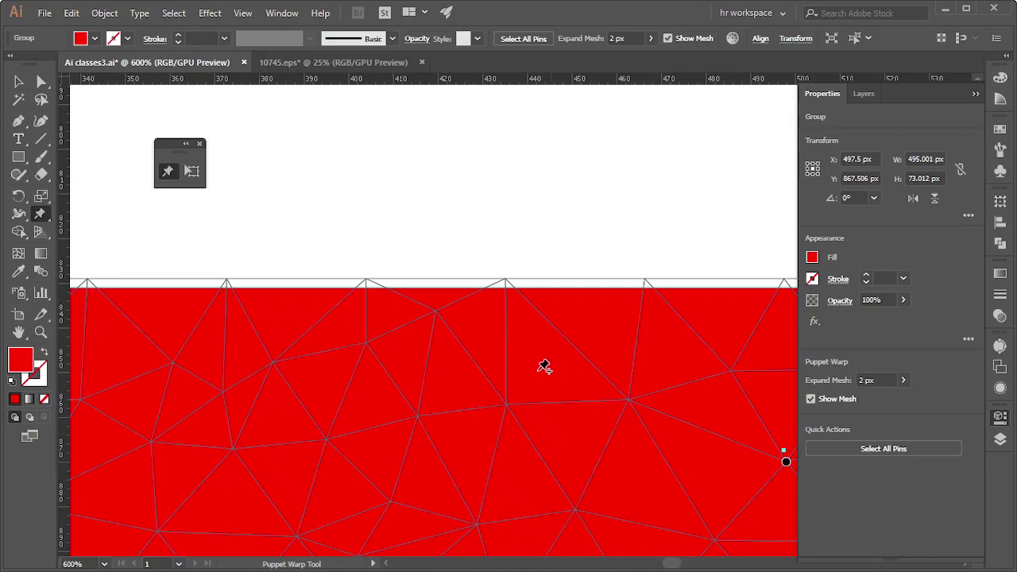
pyautogui.scroll(-3, 548, 373)
pyautogui.scroll(-2, 561, 399)
pyautogui.scroll(-1, 572, 406)
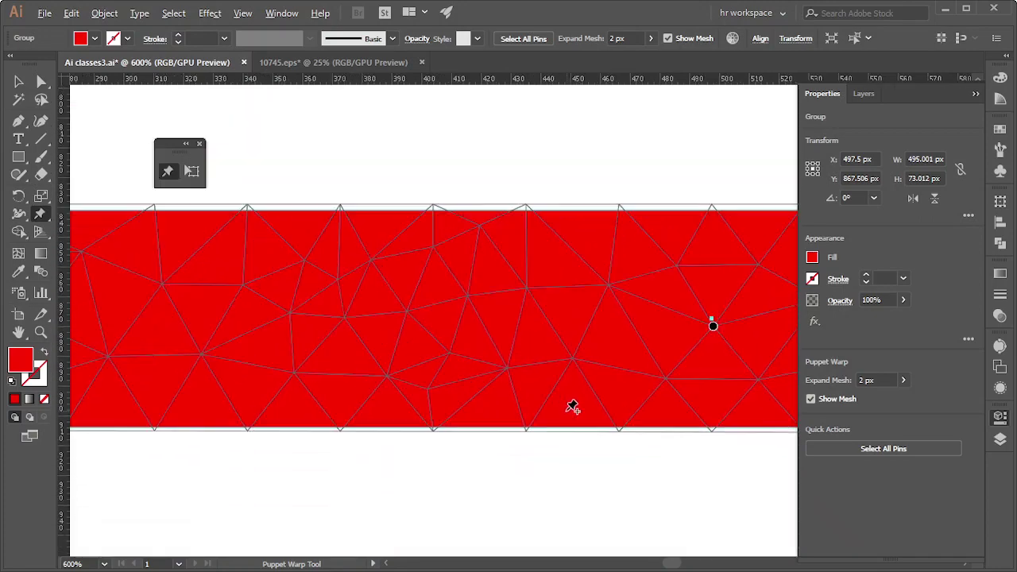
pyautogui.scroll(-2, 572, 407)
pyautogui.scroll(-1, 464, 385)
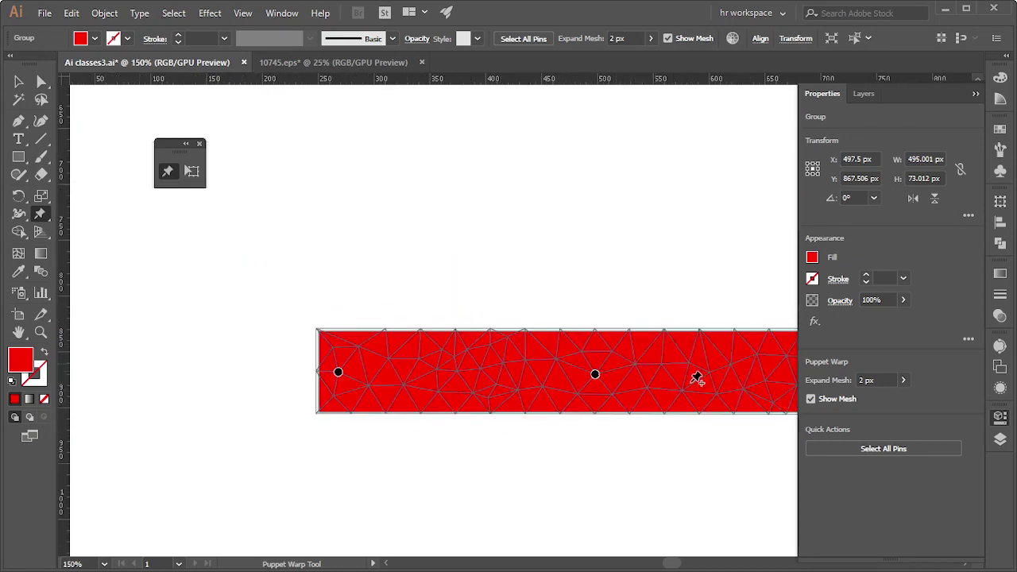
pyautogui.scroll(-1, 569, 390)
pyautogui.scroll(-1, 549, 384)
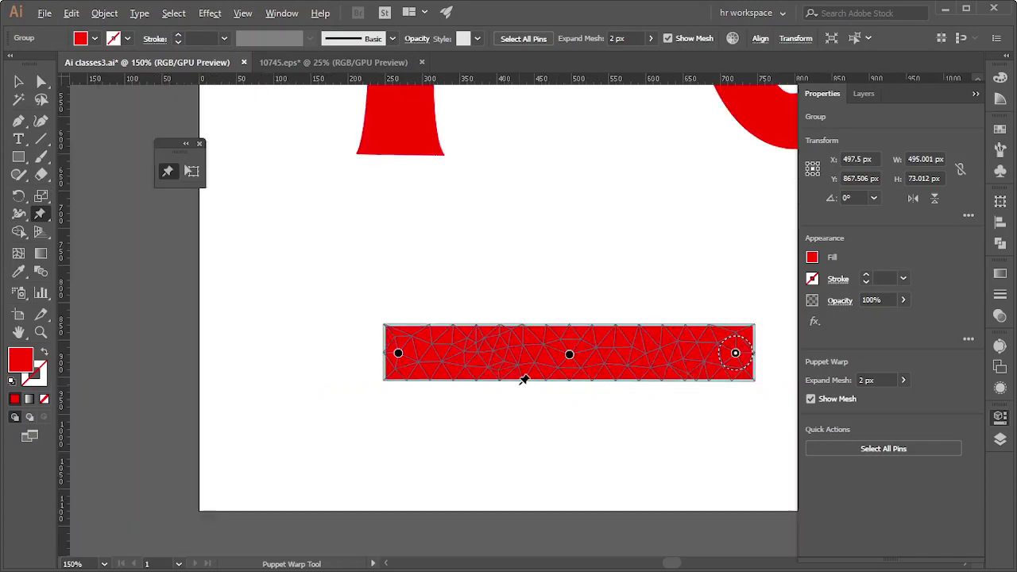
pyautogui.scroll(-1, 762, 370)
pyautogui.scroll(1, 669, 370)
pyautogui.scroll(2, 667, 373)
pyautogui.scroll(1, 674, 378)
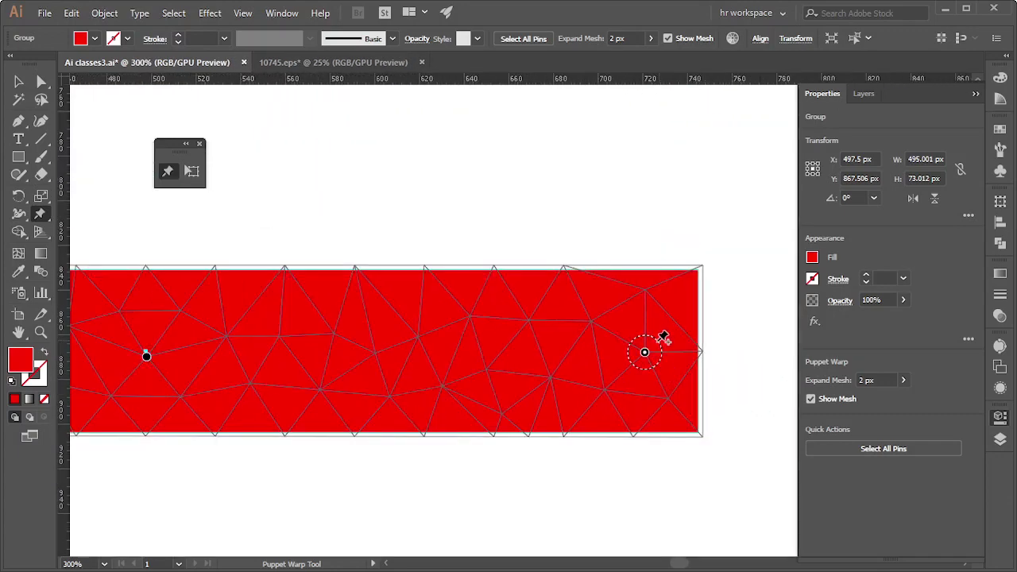
pyautogui.moveTo(663, 338); pyautogui.dragTo(686, 363)
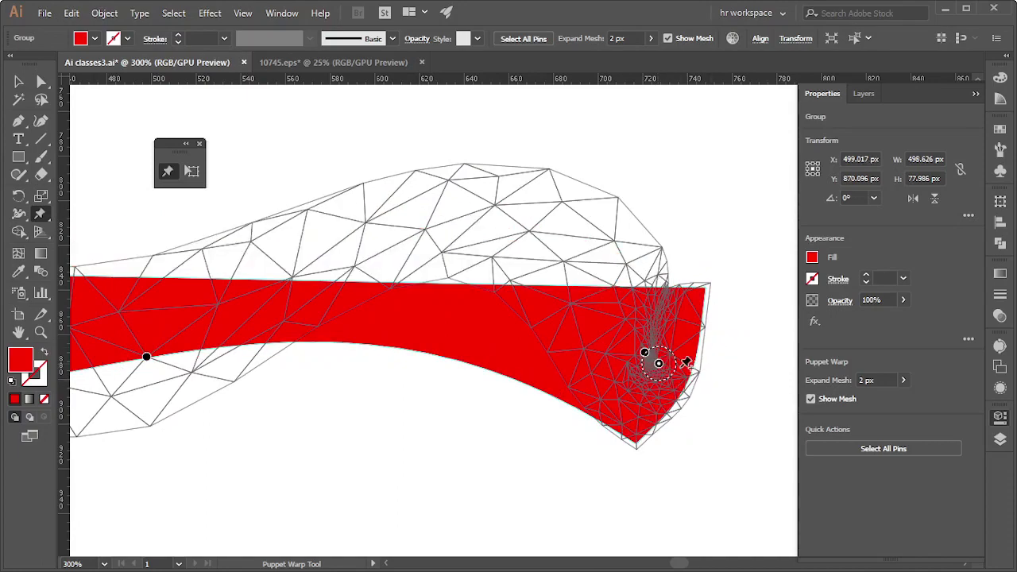
pyautogui.scroll(2, 671, 336)
pyautogui.scroll(1, 657, 329)
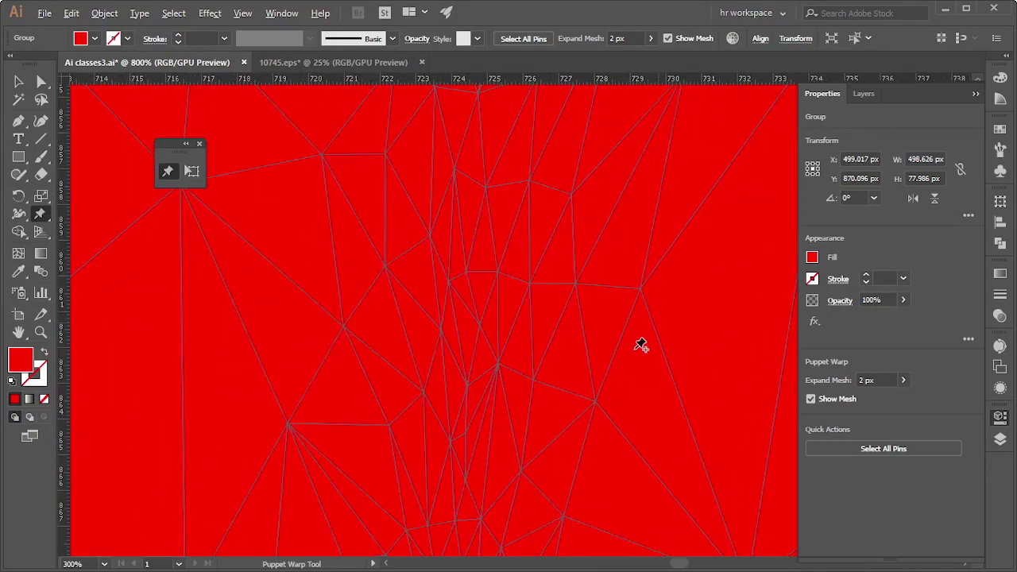
pyautogui.scroll(-1, 680, 408)
pyautogui.scroll(-1, 681, 409)
pyautogui.scroll(-1, 683, 408)
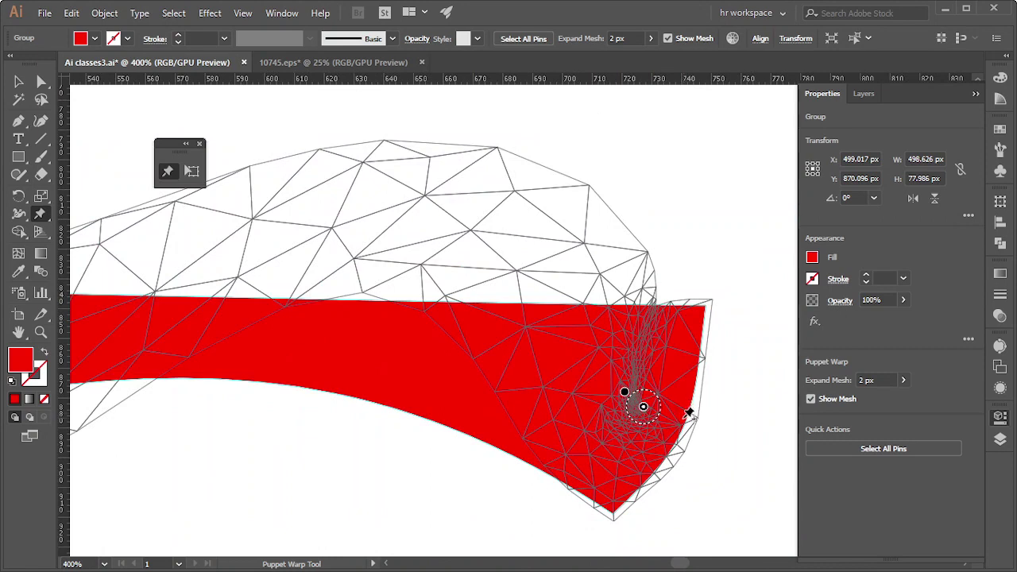
pyautogui.press('Delete')
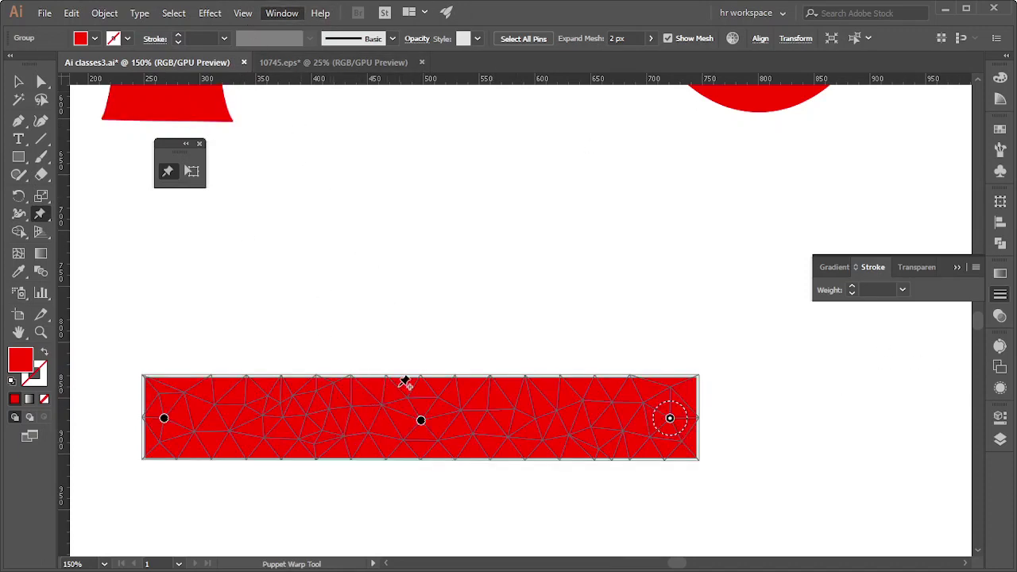
pyautogui.click(999, 417)
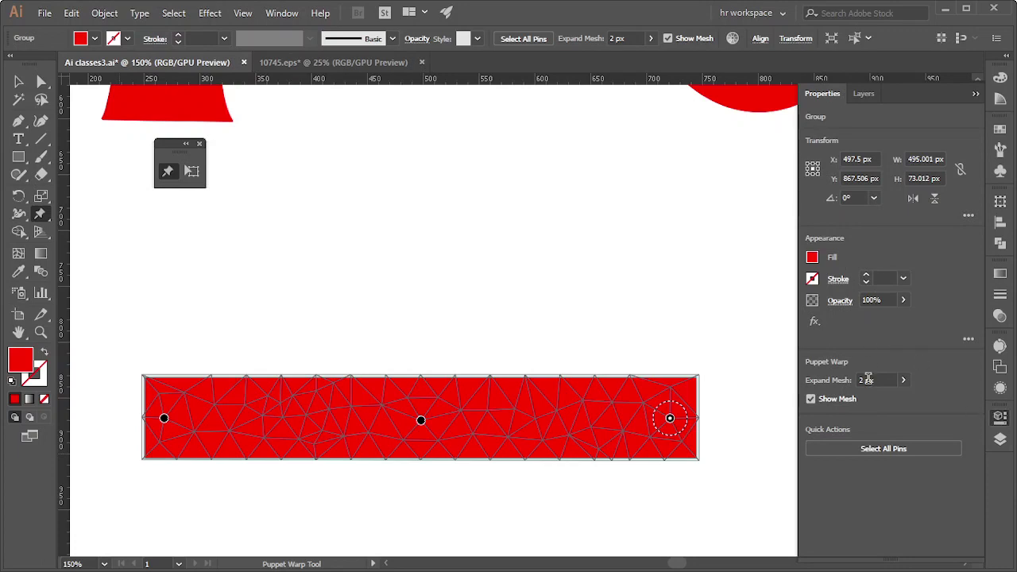
# Uncheck Show Mesh to hide the bar's warp mesh and collapse the Properties panel
pyautogui.click(810, 399)
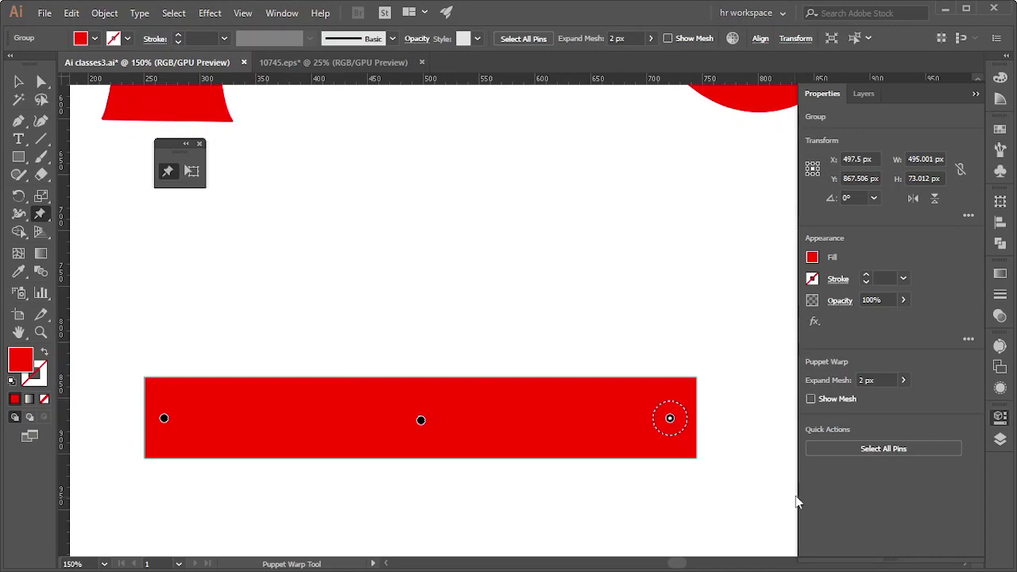
pyautogui.click(995, 420)
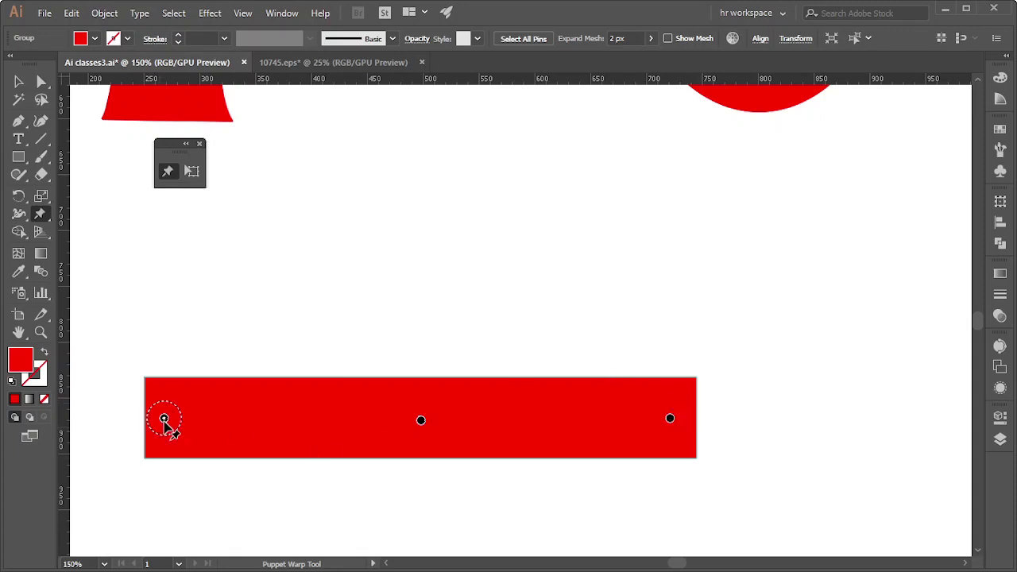
# Add a fourth pin left of the bar's middle, test-curling the left end into a hook and undoing it
pyautogui.moveTo(163, 418)
pyautogui.mouseDown()
pyautogui.moveTo(231, 328)
pyautogui.moveTo(160, 409)
pyautogui.mouseUp()
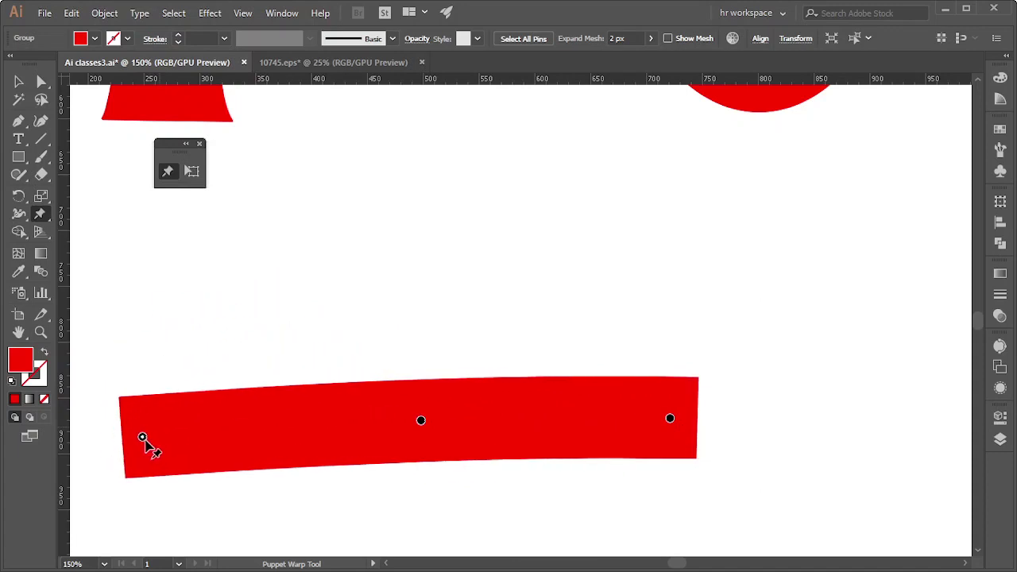
pyautogui.moveTo(160, 409); pyautogui.dragTo(152, 415)
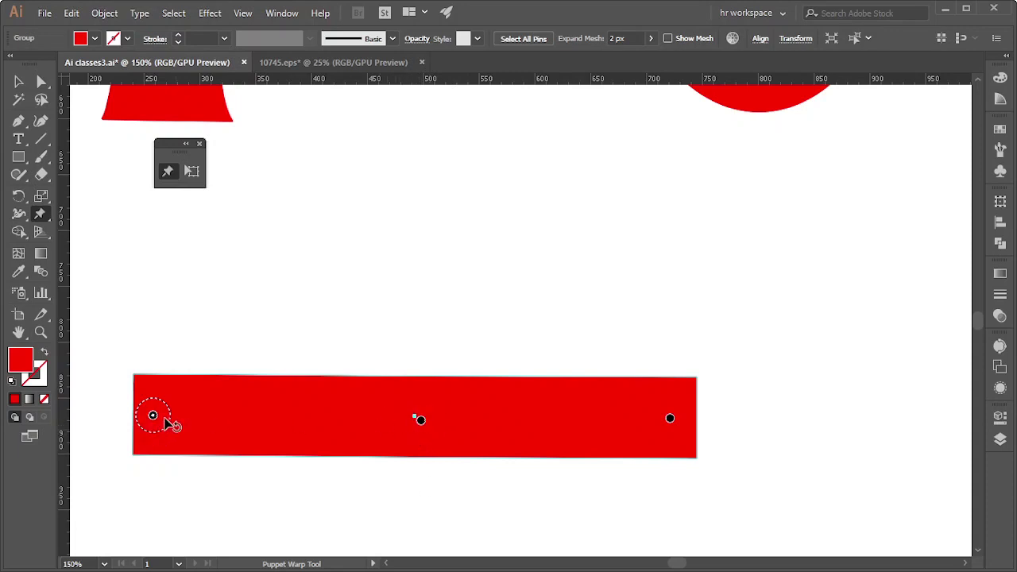
pyautogui.click(320, 421)
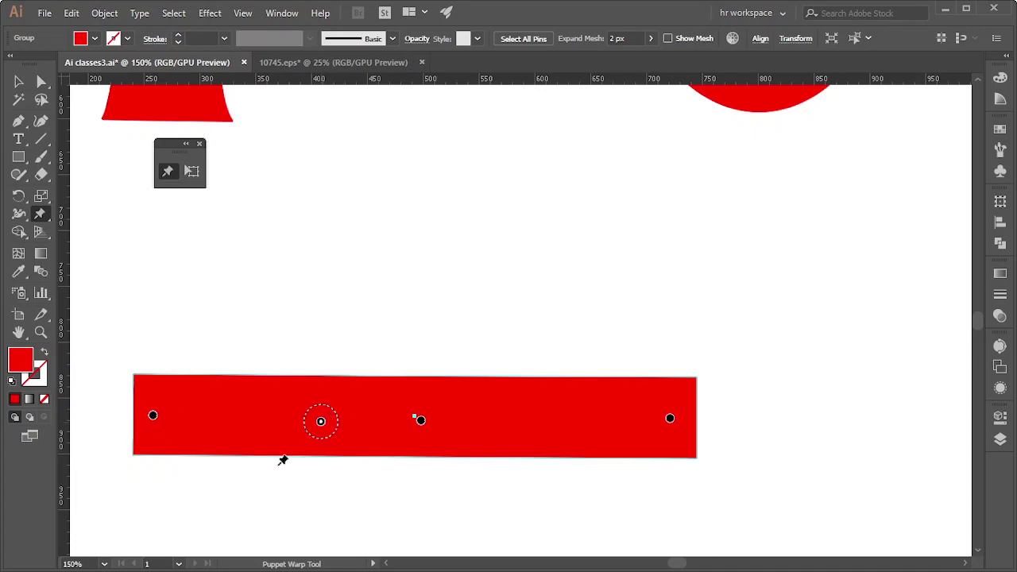
pyautogui.click(153, 415)
pyautogui.moveTo(153, 416)
pyautogui.mouseDown()
pyautogui.moveTo(365, 256)
pyautogui.moveTo(604, 177)
pyautogui.moveTo(580, 204)
pyautogui.moveTo(681, 292)
pyautogui.moveTo(458, 277)
pyautogui.moveTo(851, 265)
pyautogui.moveTo(969, 246)
pyautogui.moveTo(635, 284)
pyautogui.moveTo(919, 200)
pyautogui.moveTo(238, 367)
pyautogui.moveTo(343, 335)
pyautogui.moveTo(265, 390)
pyautogui.moveTo(336, 398)
pyautogui.moveTo(358, 466)
pyautogui.moveTo(253, 468)
pyautogui.moveTo(249, 455)
pyautogui.mouseUp()
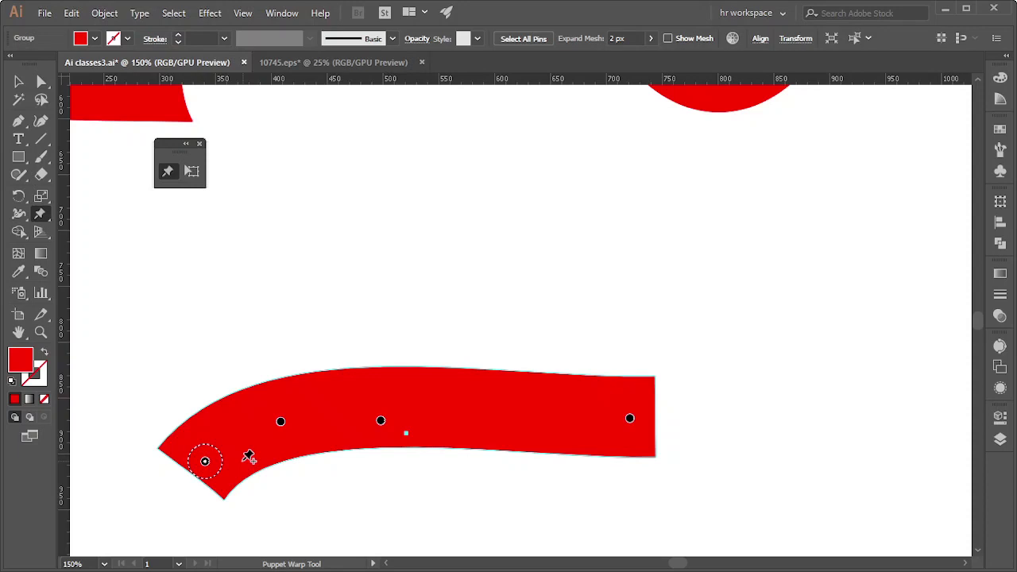
pyautogui.hotkey('ctrl', 'z')
pyautogui.hotkey('ctrl', 'z')
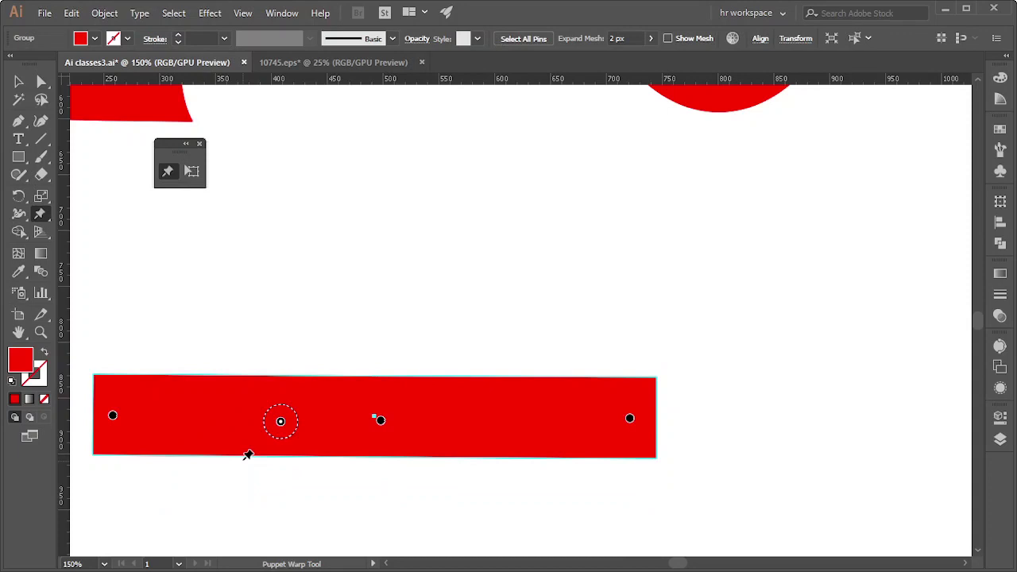
pyautogui.scroll(-2, 343, 453)
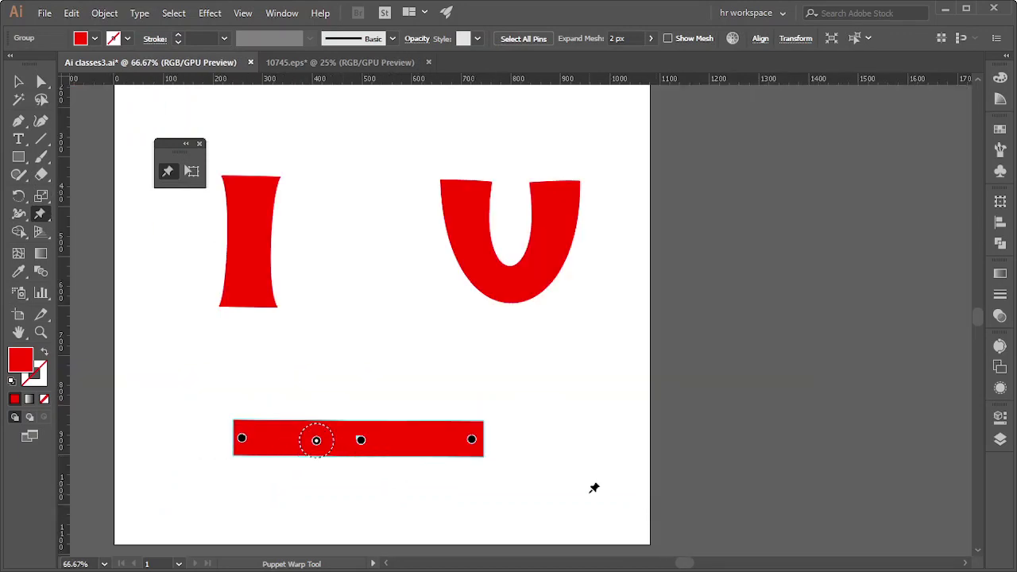
# Drag the bar's right-end pin upward to bend the bar into a gentle arch, then select the left-end pin
pyautogui.press('ctrl')
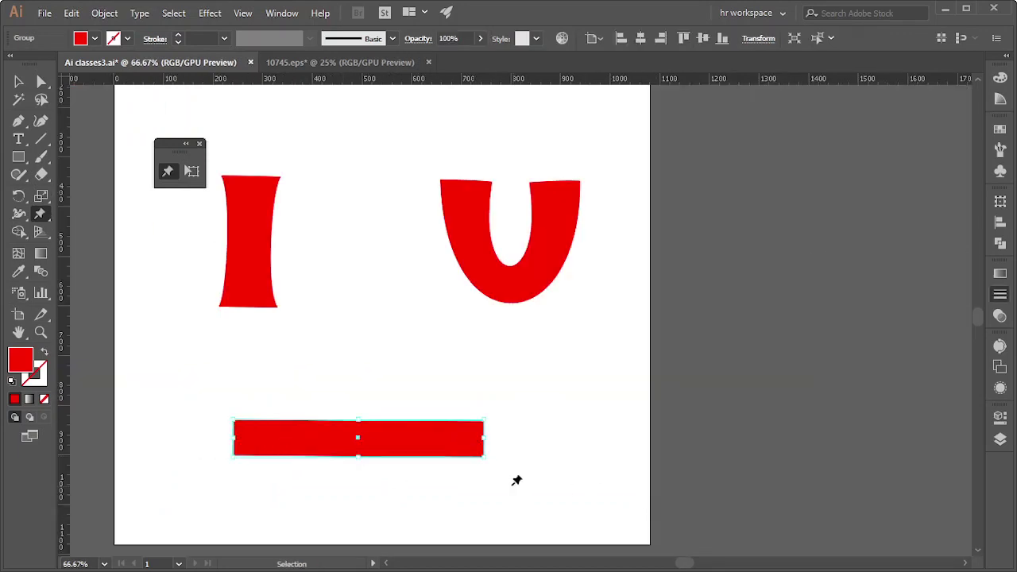
pyautogui.scroll(2, 203, 459)
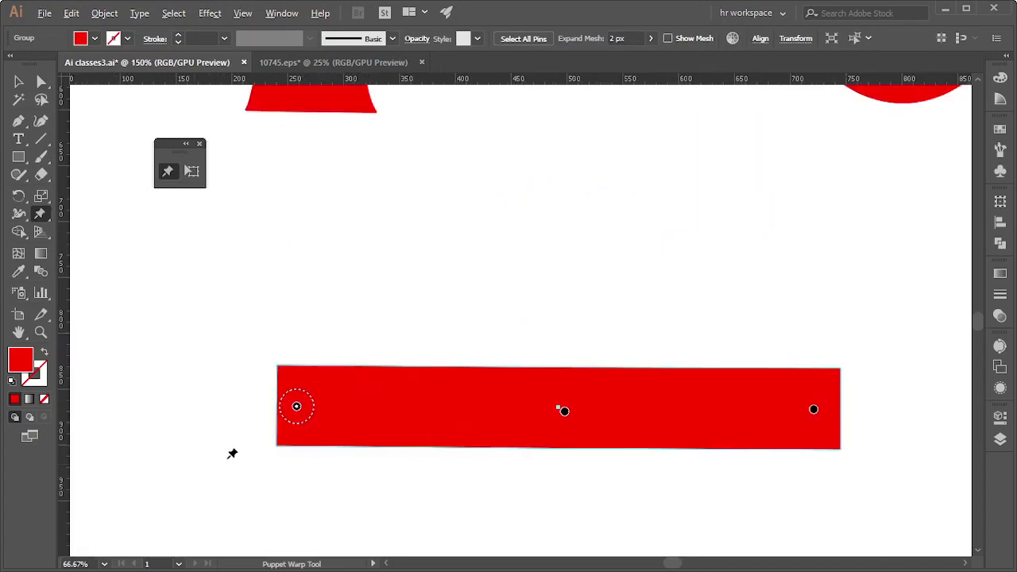
pyautogui.scroll(1, 302, 451)
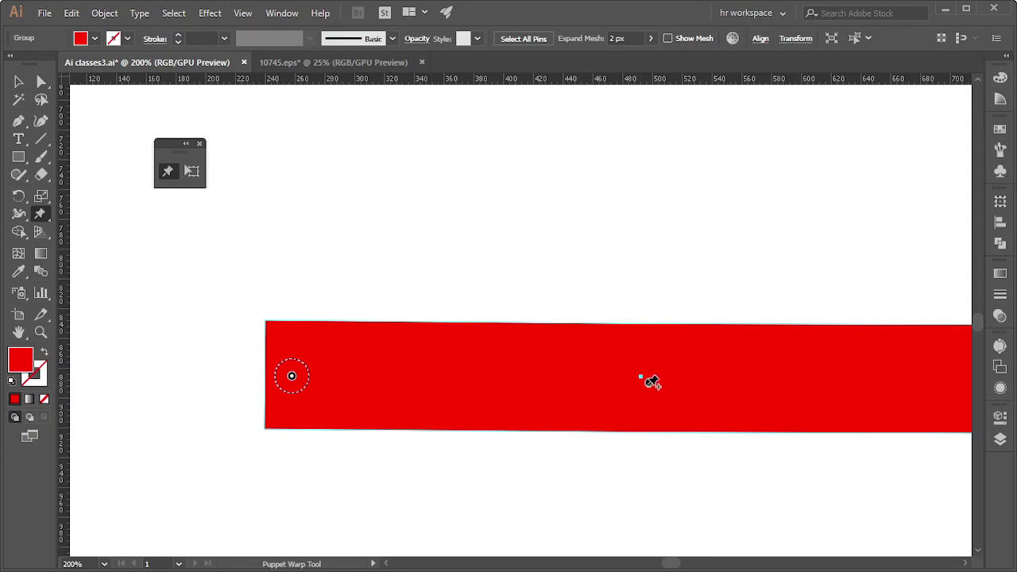
pyautogui.click(650, 383)
pyautogui.moveTo(650, 383)
pyautogui.mouseDown()
pyautogui.moveTo(629, 132)
pyautogui.moveTo(630, 317)
pyautogui.mouseUp()
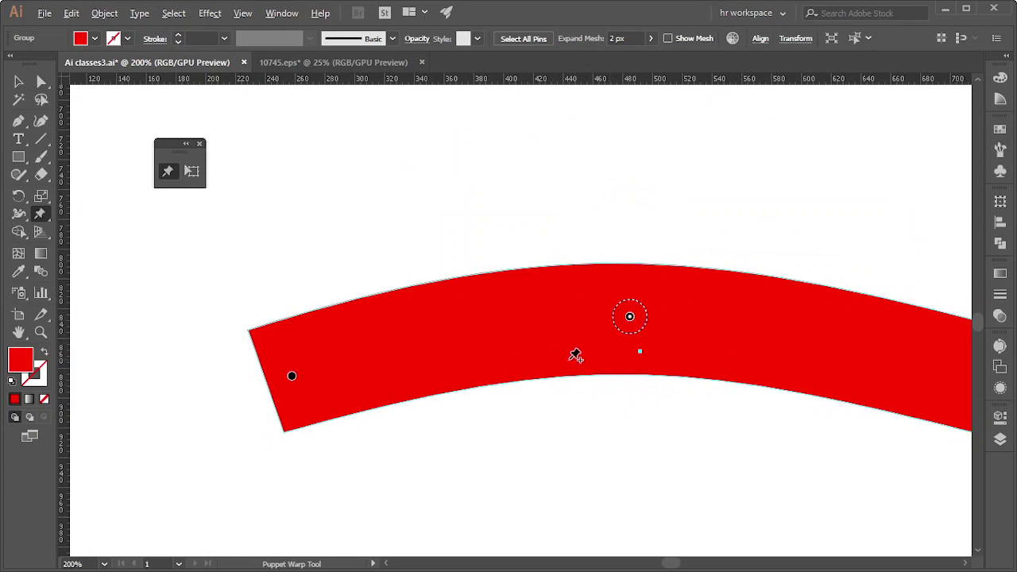
pyautogui.scroll(-2, 575, 355)
pyautogui.scroll(1, 747, 372)
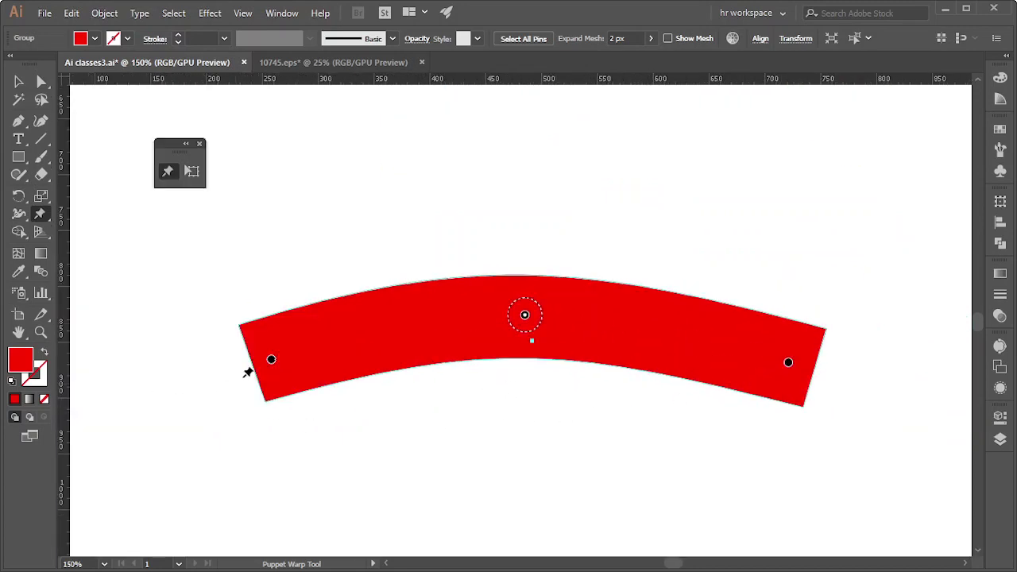
pyautogui.click(271, 359)
pyautogui.scroll(2, 271, 377)
pyautogui.scroll(2, 302, 371)
pyautogui.scroll(2, 334, 375)
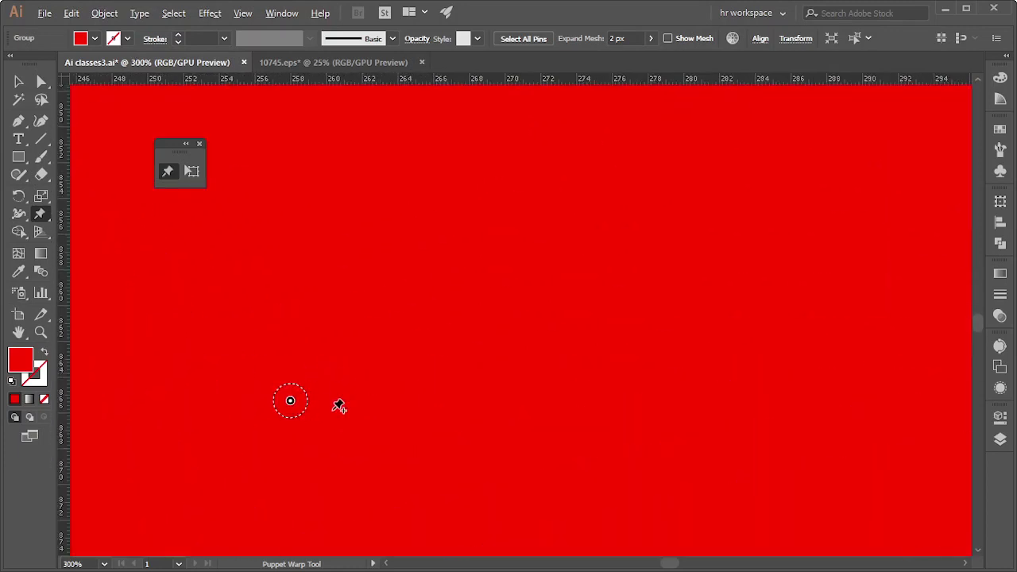
pyautogui.scroll(5, 339, 407)
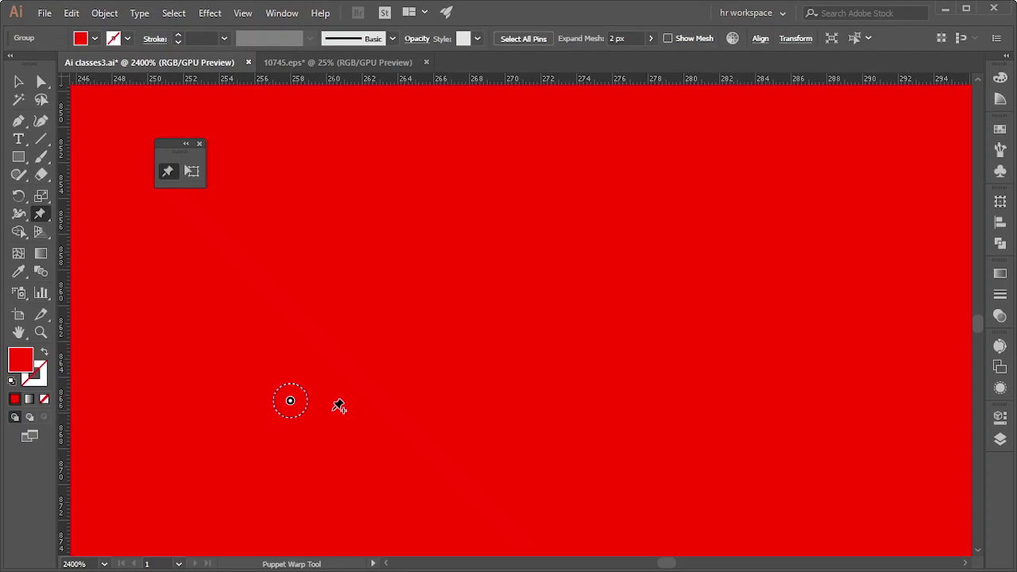
pyautogui.scroll(-1, 318, 403)
pyautogui.scroll(-2, 307, 441)
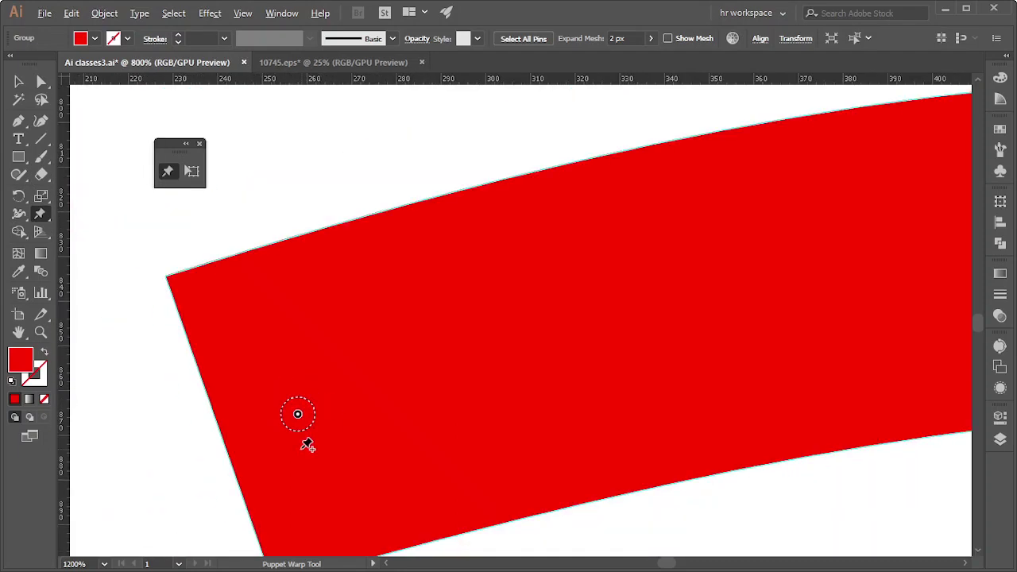
pyautogui.scroll(-1, 308, 446)
pyautogui.scroll(-2, 307, 446)
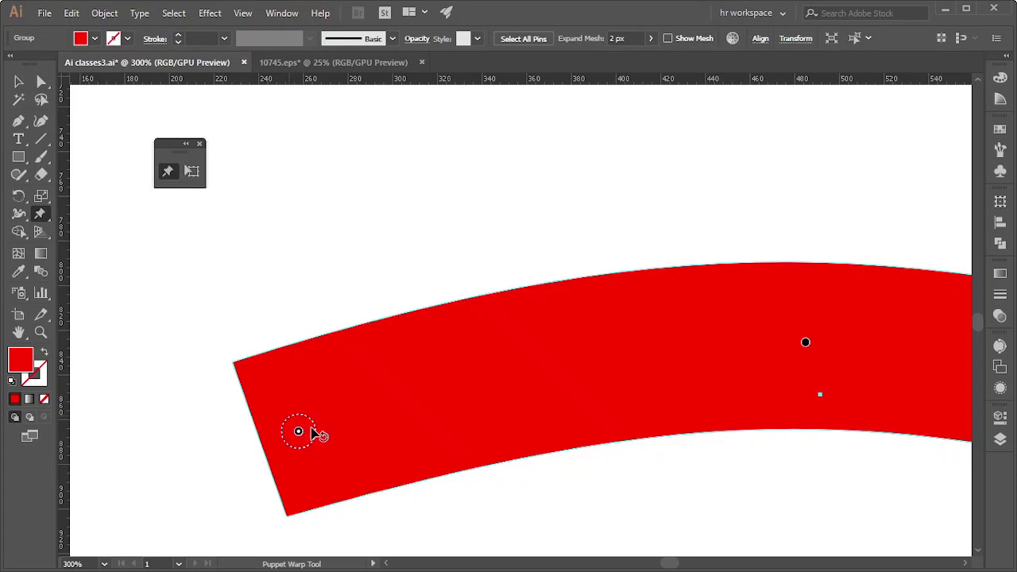
# Tilt the band around its left pin, add a pin, and curl the left end into a tight hook
pyautogui.moveTo(317, 431); pyautogui.dragTo(306, 433)
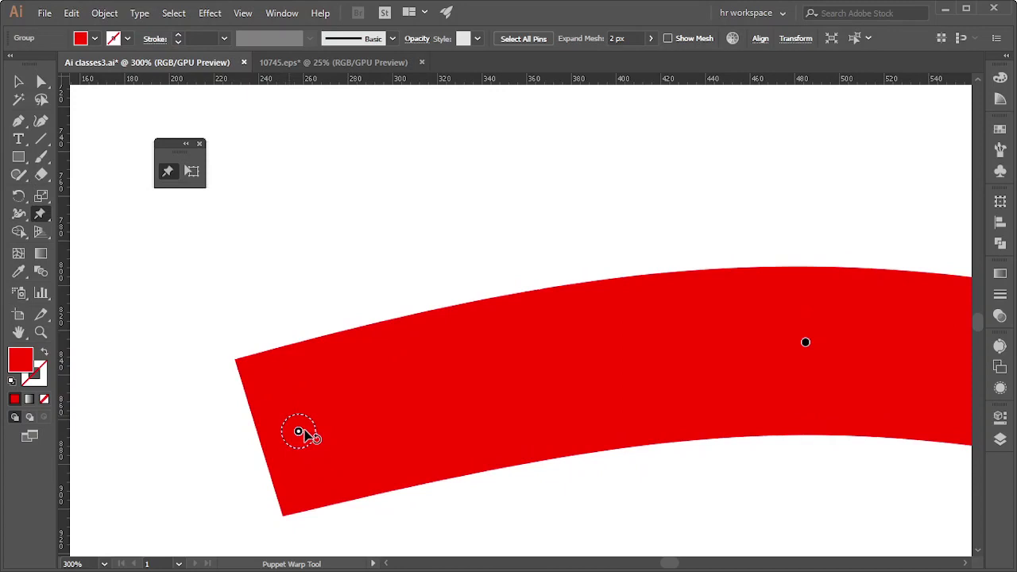
pyautogui.moveTo(306, 434)
pyautogui.mouseDown()
pyautogui.moveTo(311, 443)
pyautogui.moveTo(263, 453)
pyautogui.moveTo(329, 420)
pyautogui.moveTo(265, 460)
pyautogui.moveTo(321, 468)
pyautogui.moveTo(316, 392)
pyautogui.moveTo(277, 393)
pyautogui.moveTo(251, 455)
pyautogui.moveTo(302, 413)
pyautogui.moveTo(243, 429)
pyautogui.moveTo(295, 438)
pyautogui.moveTo(280, 463)
pyautogui.moveTo(302, 434)
pyautogui.moveTo(331, 459)
pyautogui.mouseUp()
pyautogui.click(319, 401)
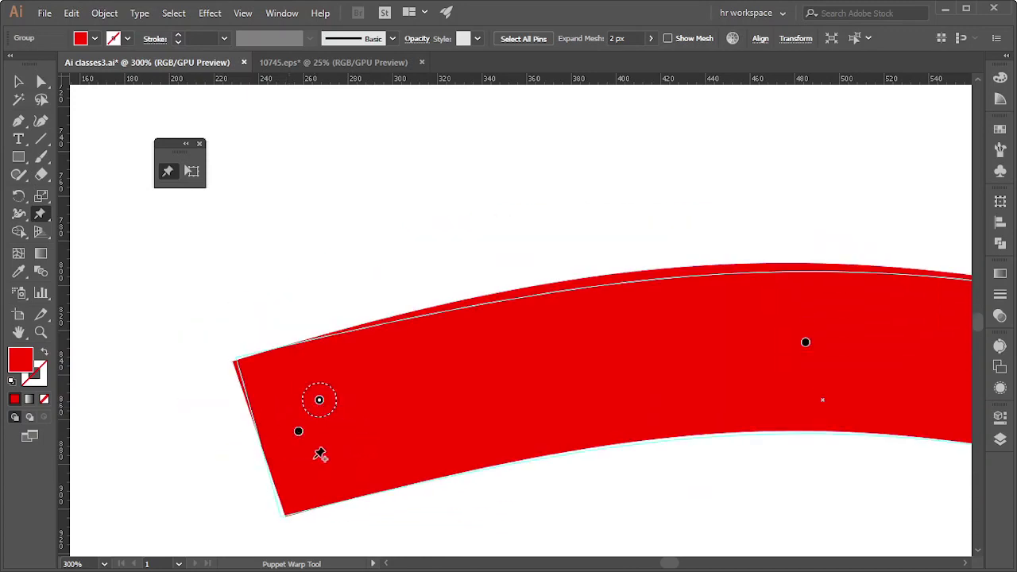
pyautogui.scroll(-2, 320, 427)
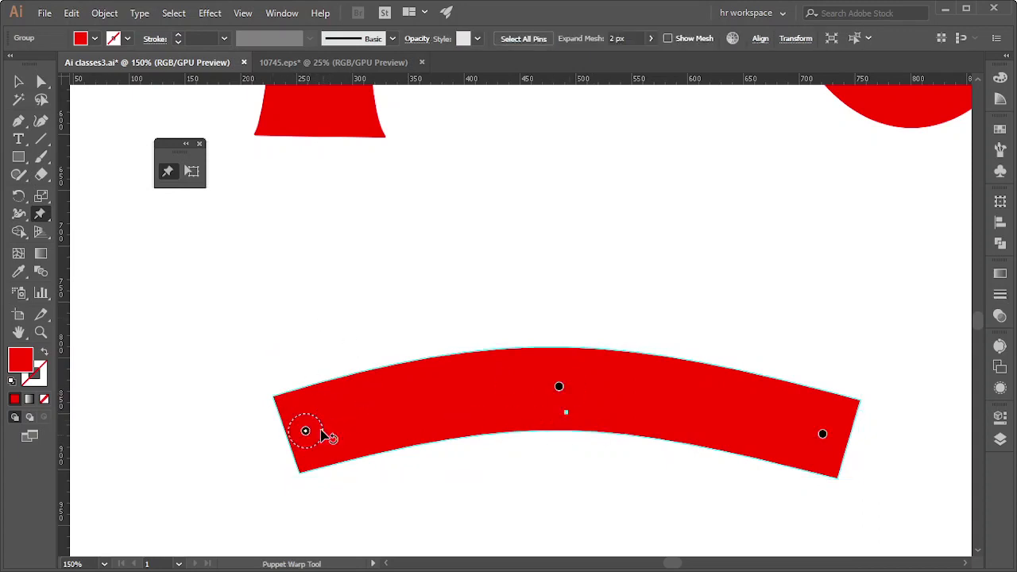
pyautogui.moveTo(329, 436); pyautogui.dragTo(311, 419)
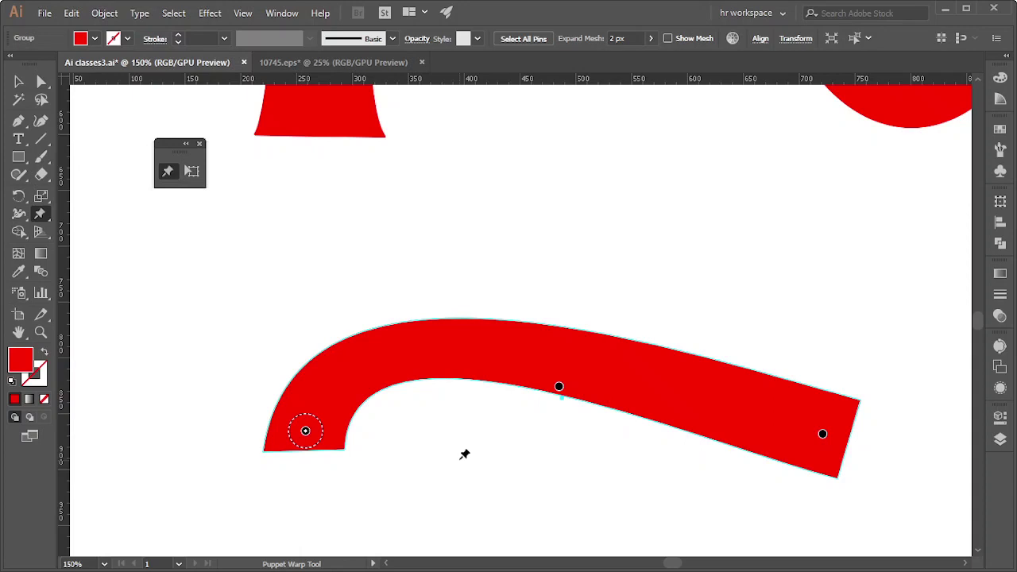
# Add one more pin to the red band near its right side
pyautogui.click(715, 435)
pyautogui.scroll(-2, 715, 437)
pyautogui.scroll(-1, 715, 436)
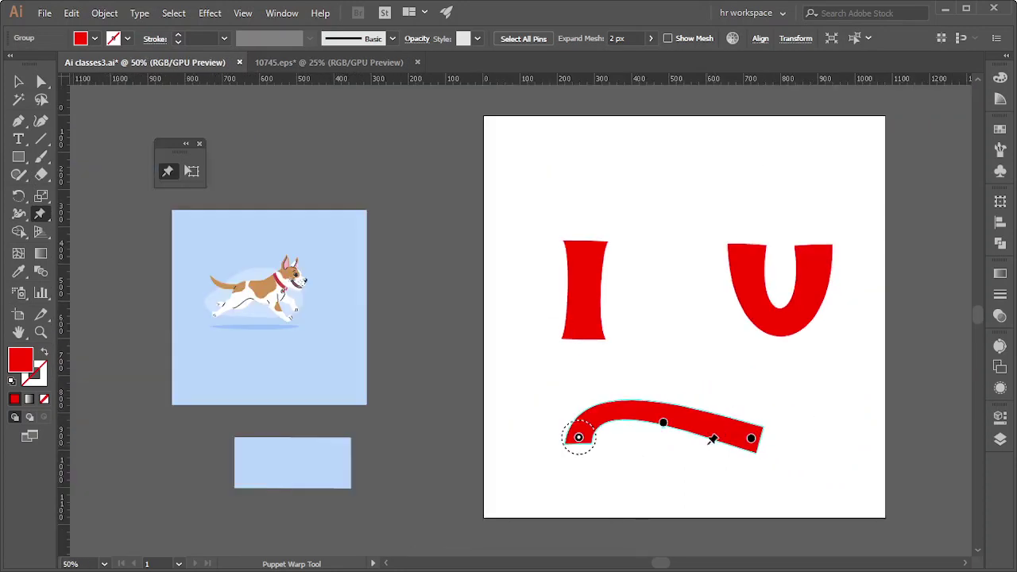
pyautogui.scroll(2, 216, 294)
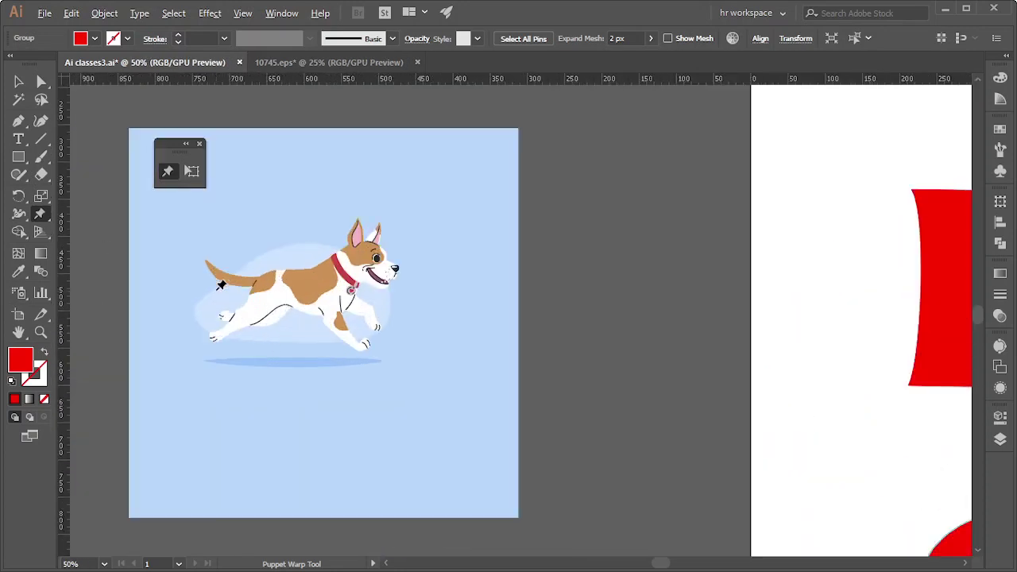
pyautogui.scroll(2, 216, 294)
pyautogui.scroll(1, 521, 334)
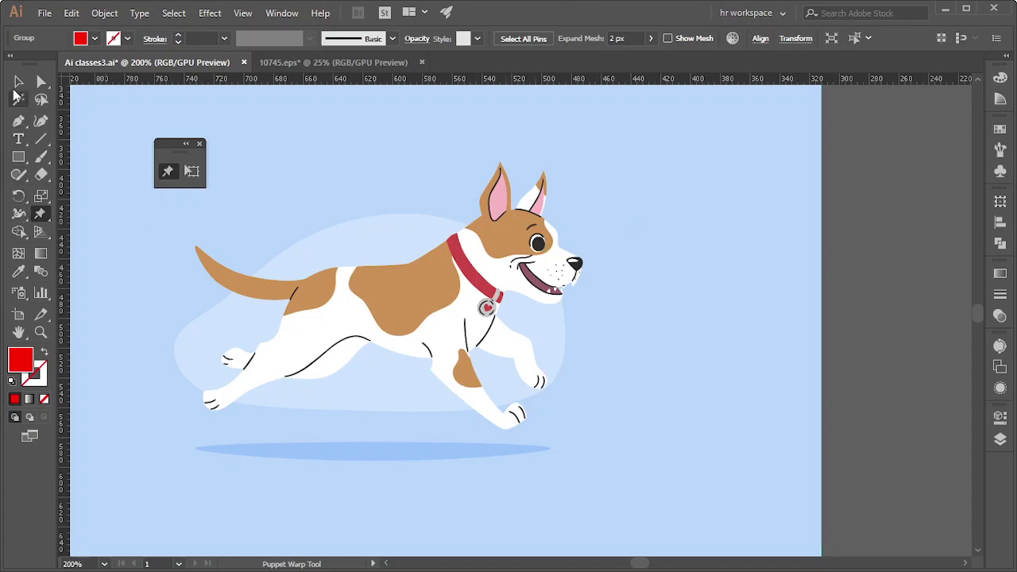
# Marquee the blue panel with the running dog and Alt-drag a copy to the left
pyautogui.click(19, 81)
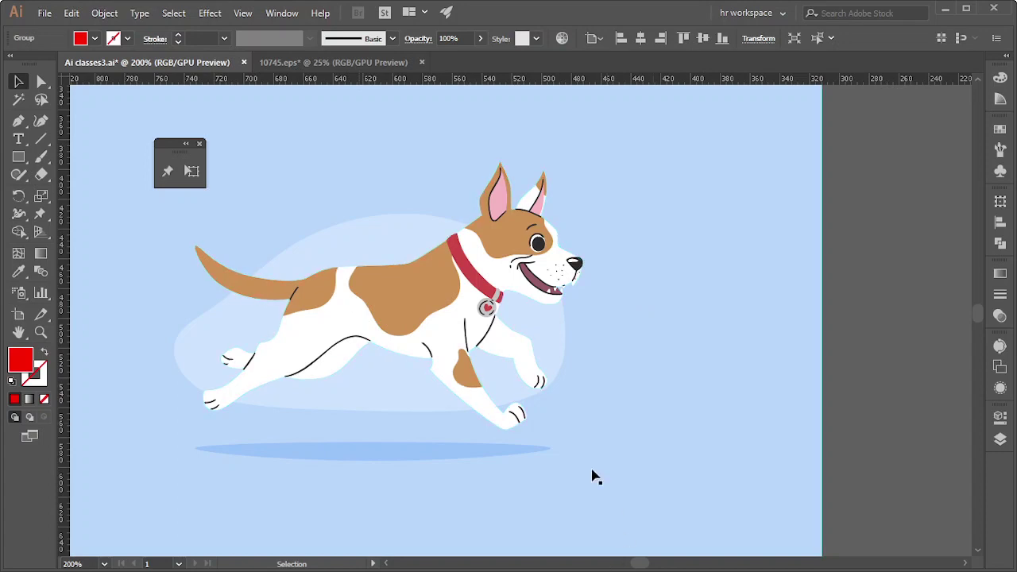
pyautogui.keyDown('alt'); pyautogui.scroll(-1, 481, 436); pyautogui.keyUp('alt')
pyautogui.keyDown('alt'); pyautogui.scroll(-2, 469, 409); pyautogui.keyUp('alt')
pyautogui.click(460, 397)
pyautogui.scroll(-3, 348, 352)
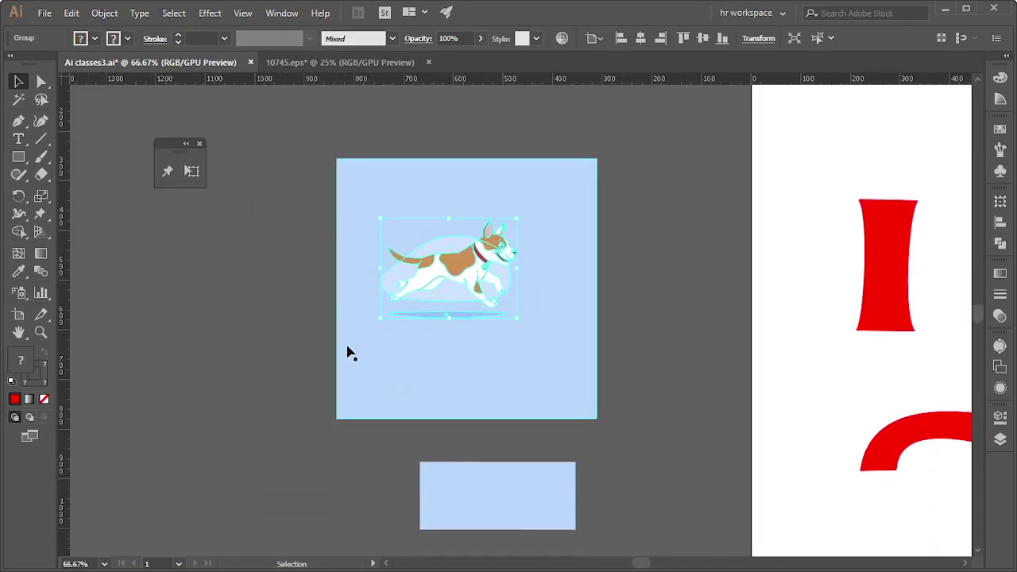
pyautogui.click(263, 256)
pyautogui.moveTo(307, 239); pyautogui.dragTo(558, 350)
pyautogui.keyDown('alt'); pyautogui.scroll(-1, 557, 350); pyautogui.keyUp('alt')
pyautogui.keyDown('alt'); pyautogui.scroll(-3, 557, 349); pyautogui.keyUp('alt')
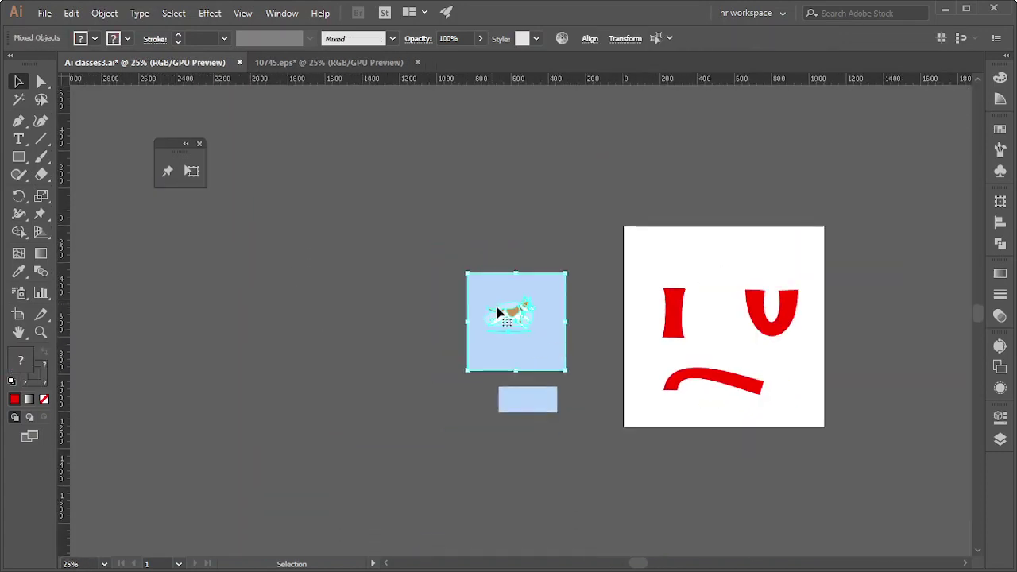
pyautogui.moveTo(499, 310); pyautogui.dragTo(320, 314)
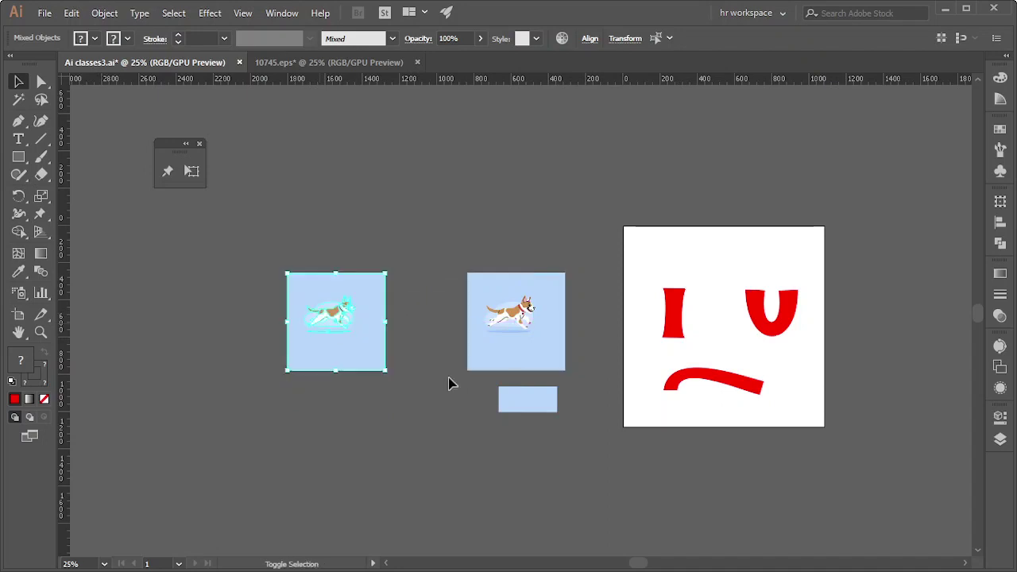
pyautogui.click(538, 231)
# Select the dog artwork group, ready for puppet warping
pyautogui.keyDown('alt'); pyautogui.scroll(1, 550, 333); pyautogui.keyUp('alt')
pyautogui.scroll(1, 556, 373)
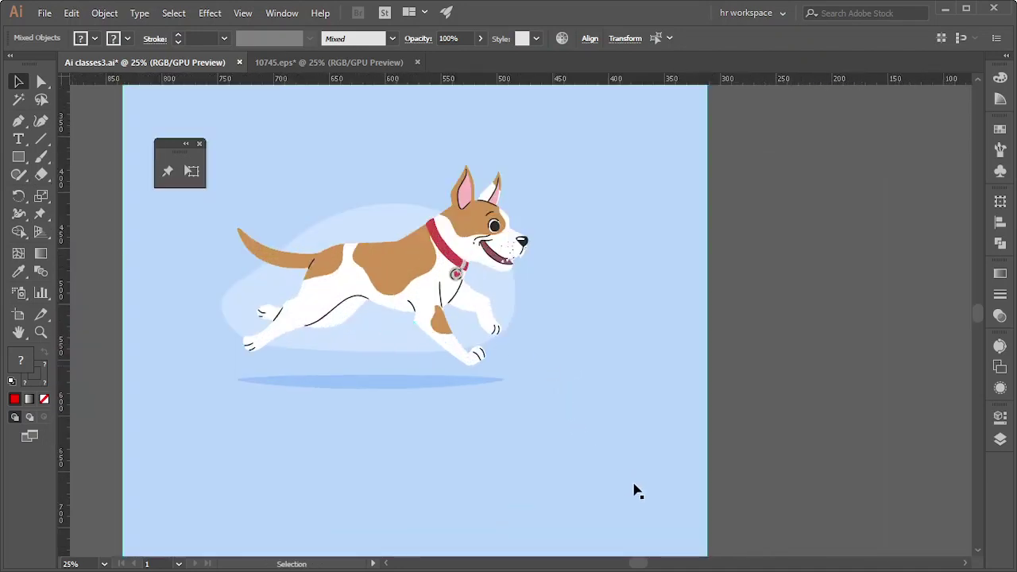
pyautogui.click(390, 320)
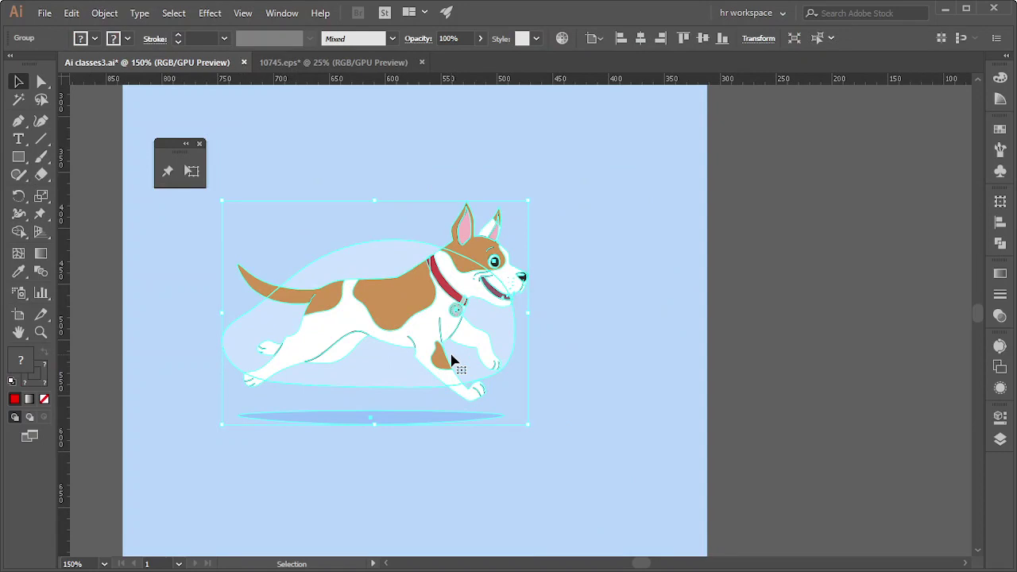
pyautogui.scroll(1, 469, 358)
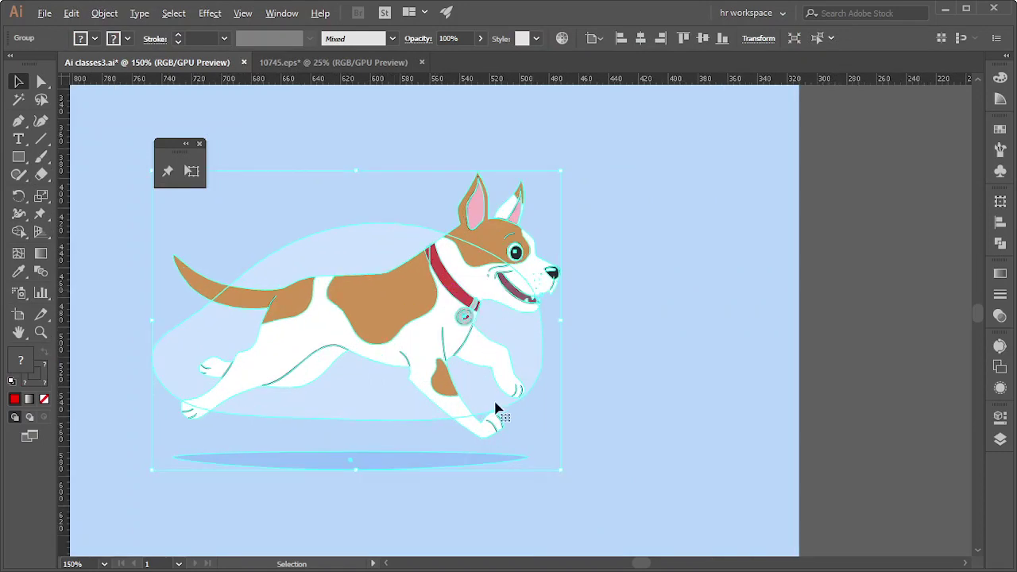
# Place Puppet Warp pins on the dog's head, body and tail
pyautogui.click(167, 174)
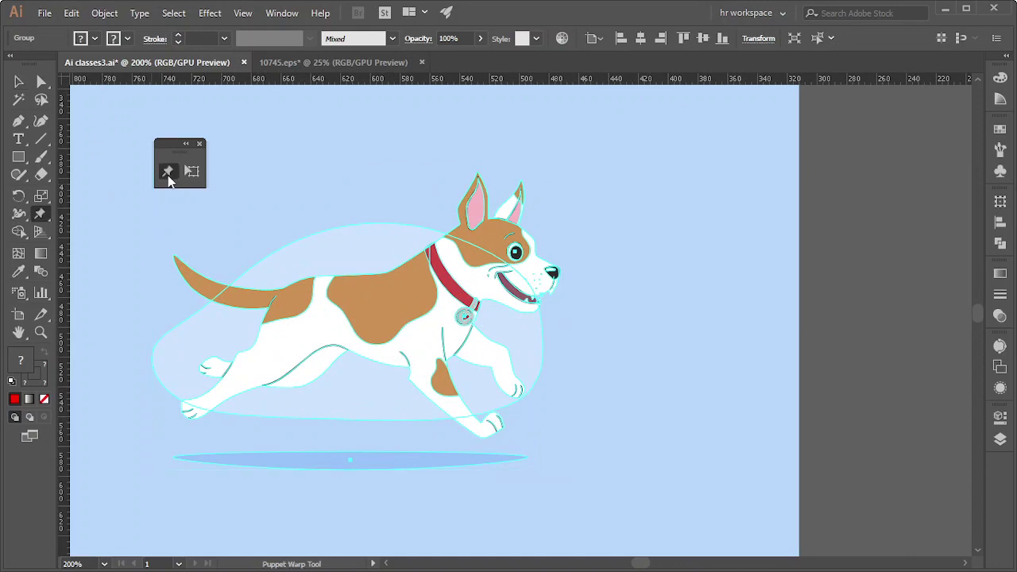
pyautogui.scroll(1, 531, 304)
pyautogui.scroll(-2, 734, 339)
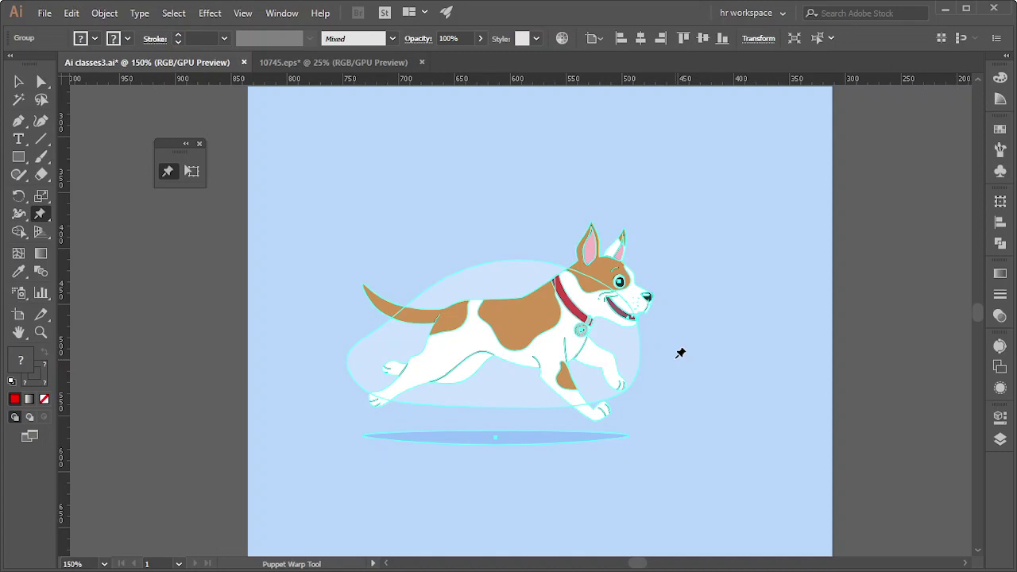
pyautogui.scroll(1, 645, 324)
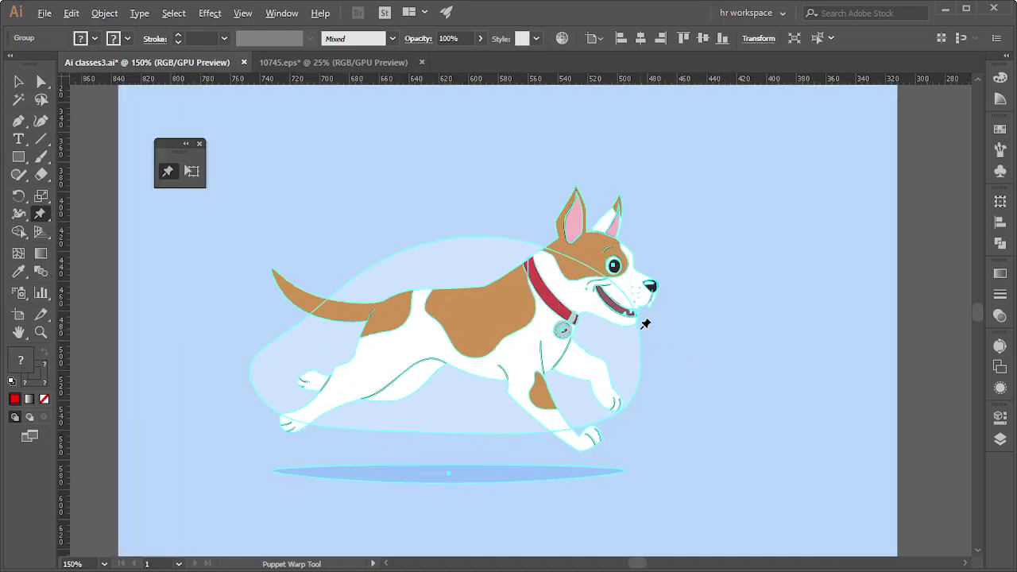
pyautogui.scroll(1, 561, 256)
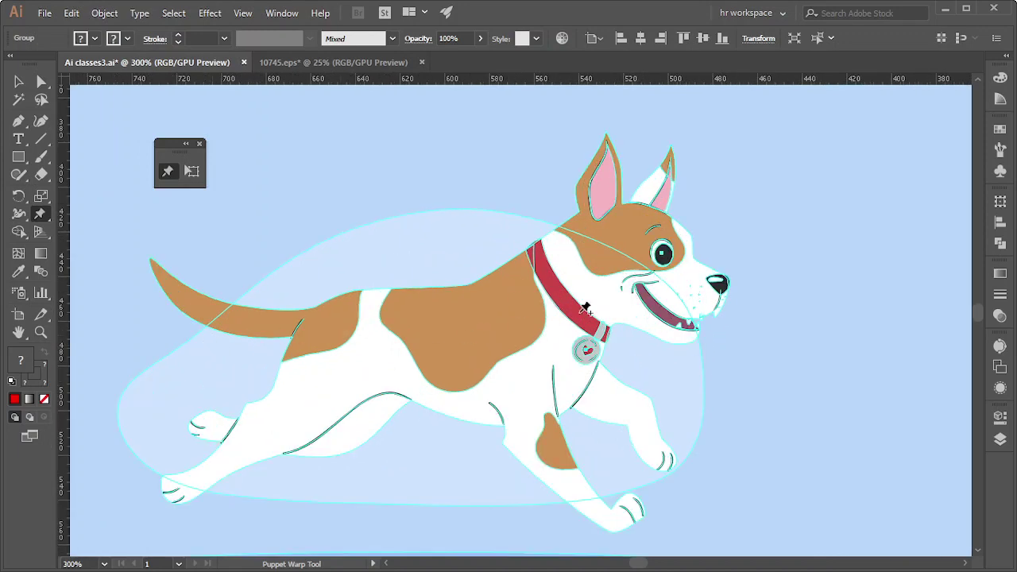
pyautogui.click(625, 233)
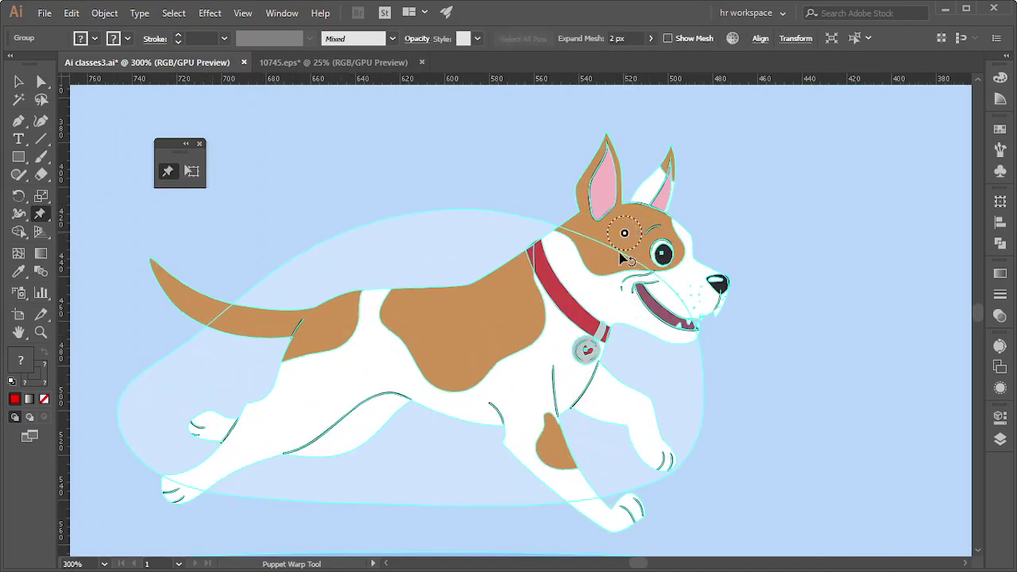
pyautogui.click(438, 349)
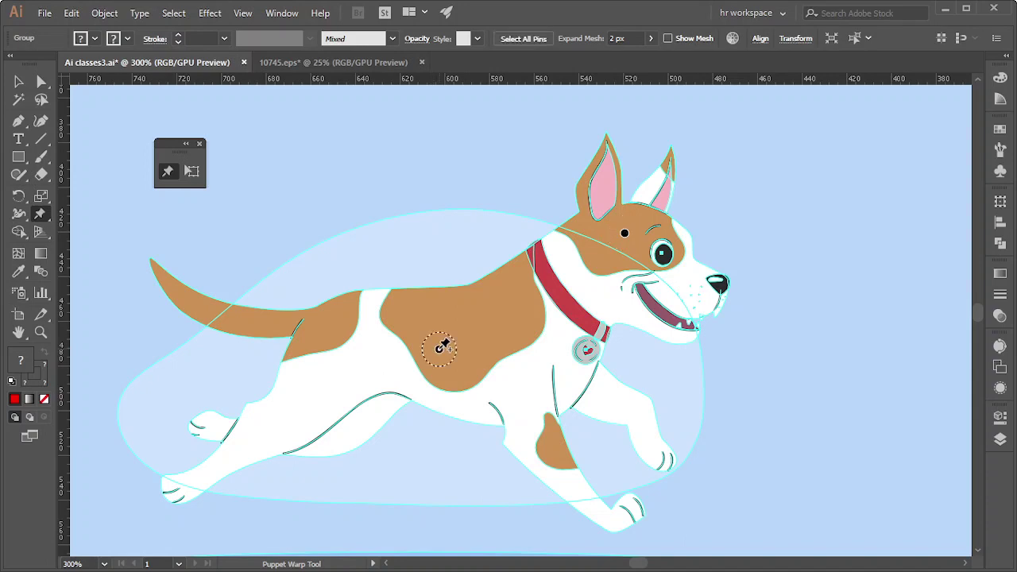
pyautogui.click(177, 292)
# Drag the head pin to swing the dog's head and ears to a new angle
pyautogui.moveTo(625, 231); pyautogui.dragTo(630, 265)
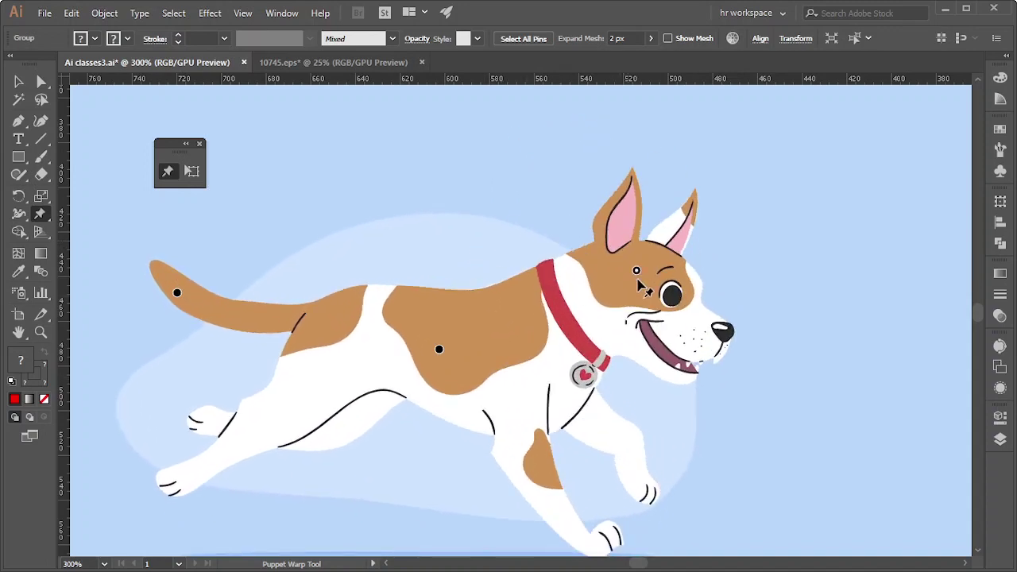
pyautogui.moveTo(630, 265)
pyautogui.mouseDown()
pyautogui.moveTo(594, 205)
pyautogui.moveTo(640, 209)
pyautogui.moveTo(642, 197)
pyautogui.mouseUp()
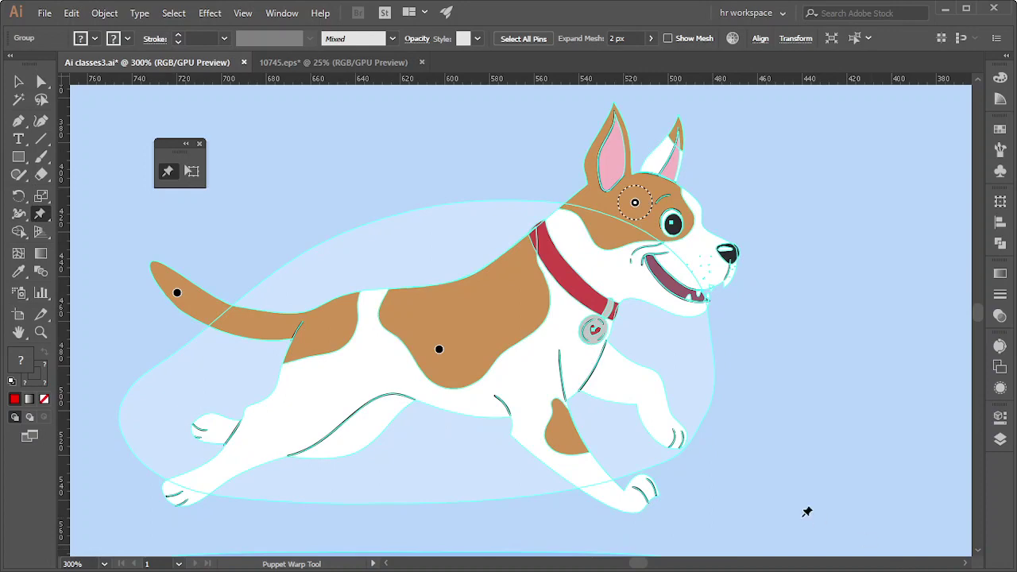
pyautogui.scroll(-4, 780, 458)
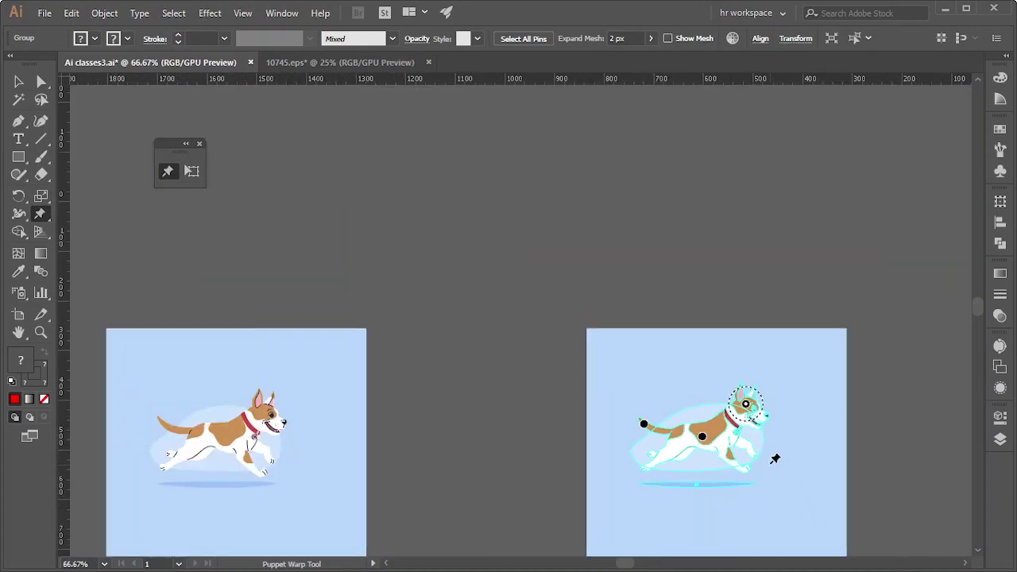
pyautogui.scroll(2, 775, 458)
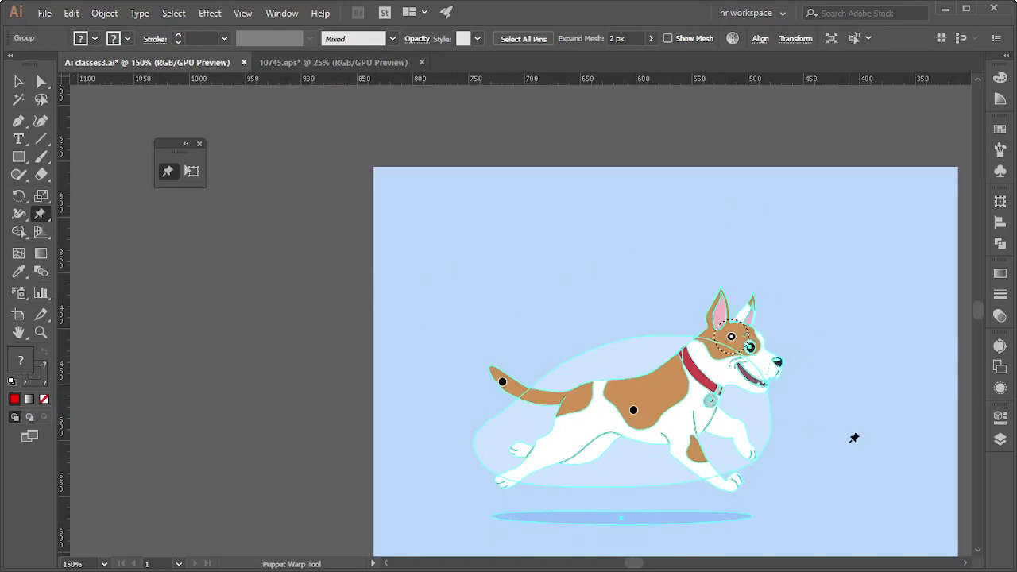
pyautogui.scroll(1, 825, 427)
pyautogui.scroll(-1, 824, 426)
pyautogui.scroll(-1, 856, 435)
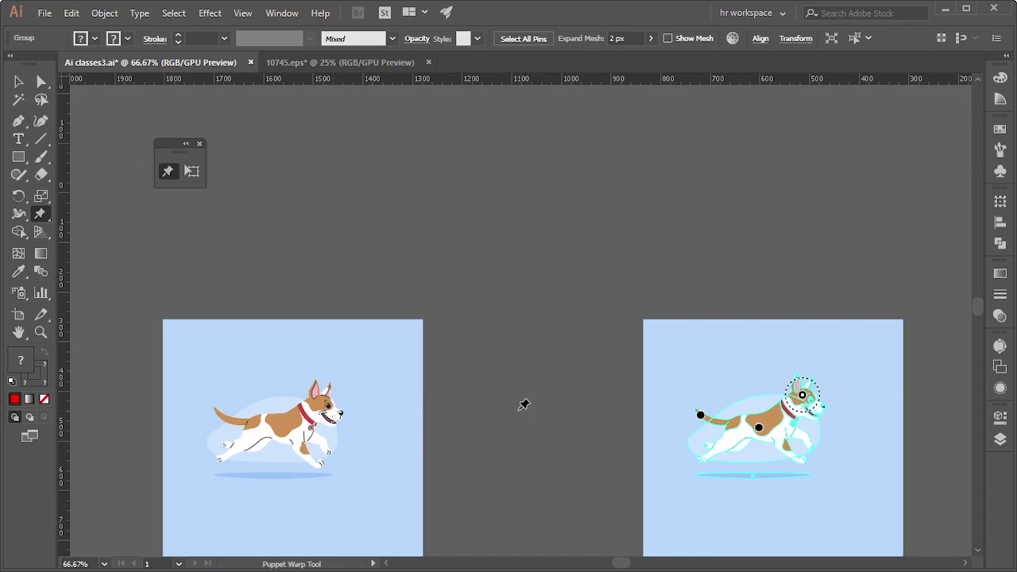
pyautogui.scroll(2, 882, 382)
pyautogui.scroll(2, 849, 400)
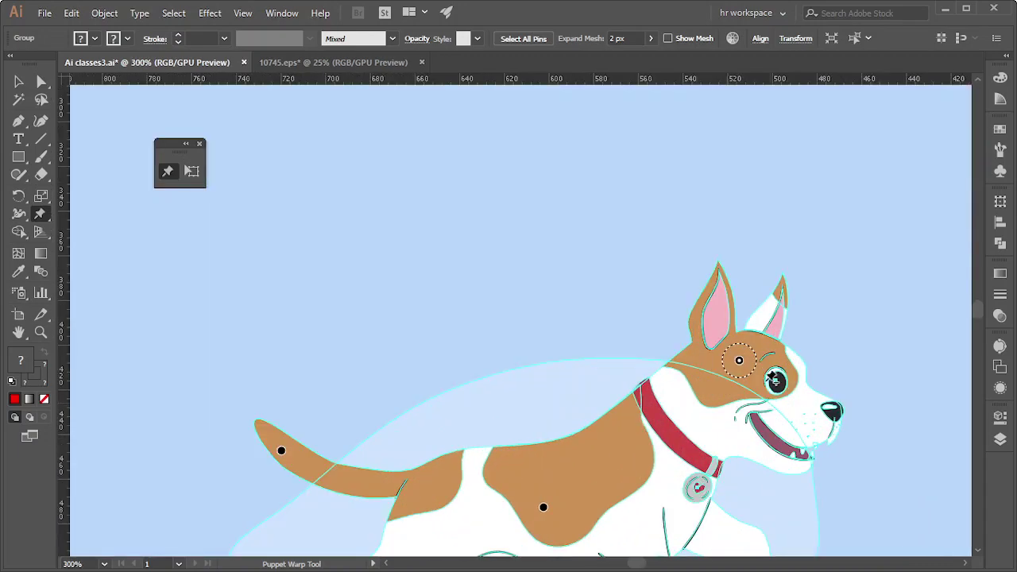
pyautogui.scroll(2, 751, 374)
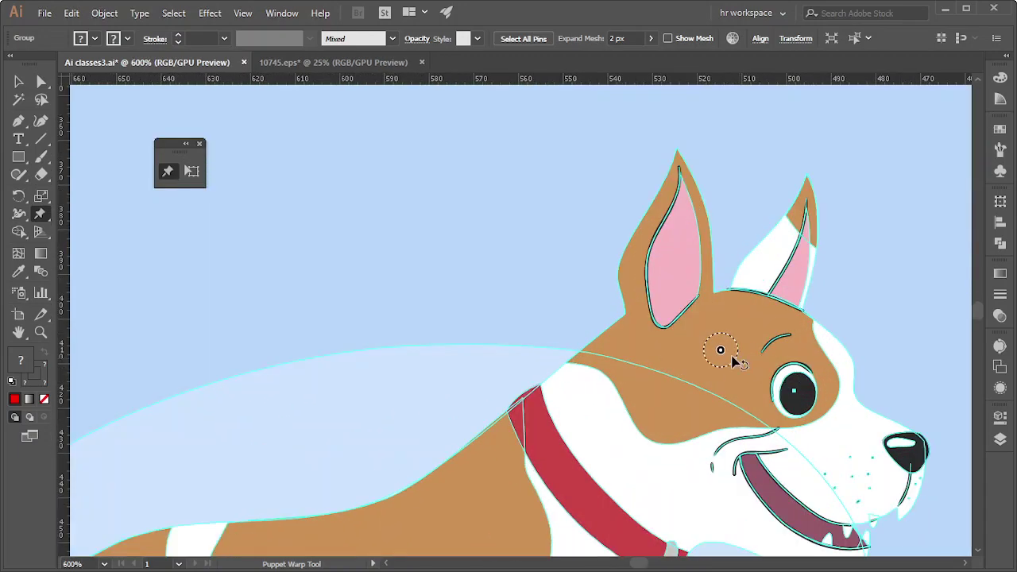
pyautogui.moveTo(738, 358); pyautogui.dragTo(745, 359)
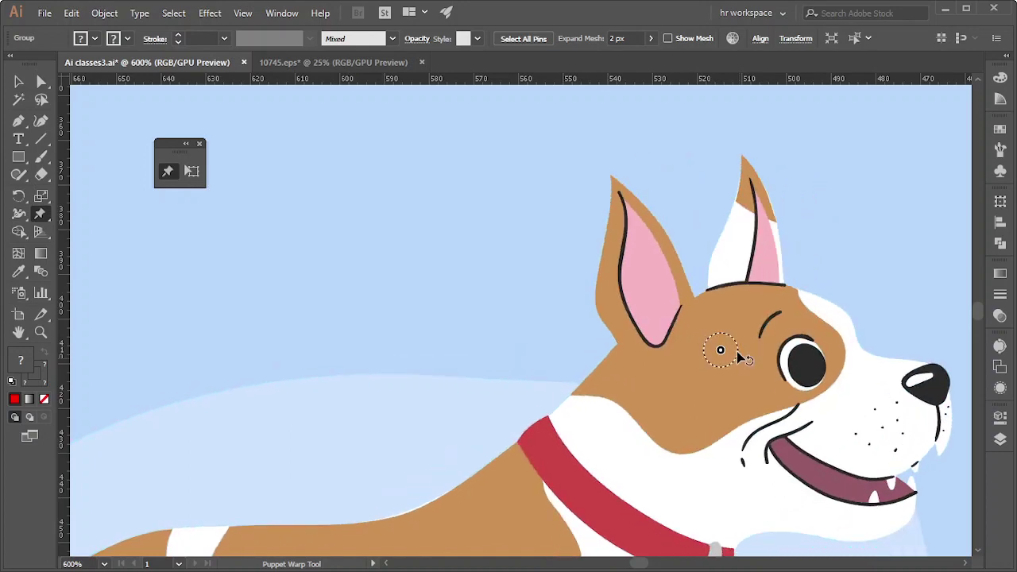
# Zoom back out and return to the Selection tool
pyautogui.scroll(-2, 671, 465)
pyautogui.scroll(-3, 675, 476)
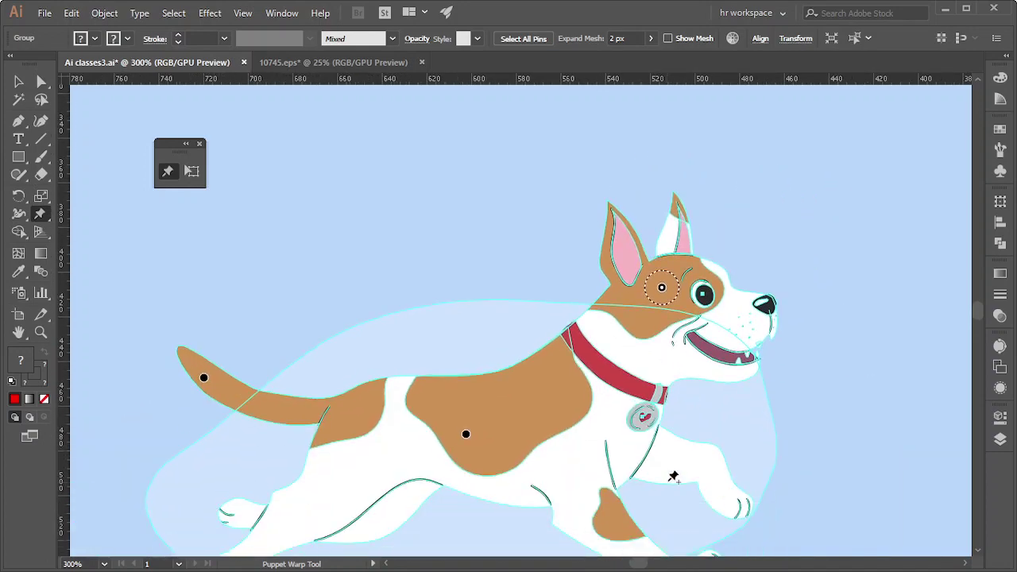
pyautogui.scroll(-1, 699, 433)
pyautogui.scroll(-1, 651, 486)
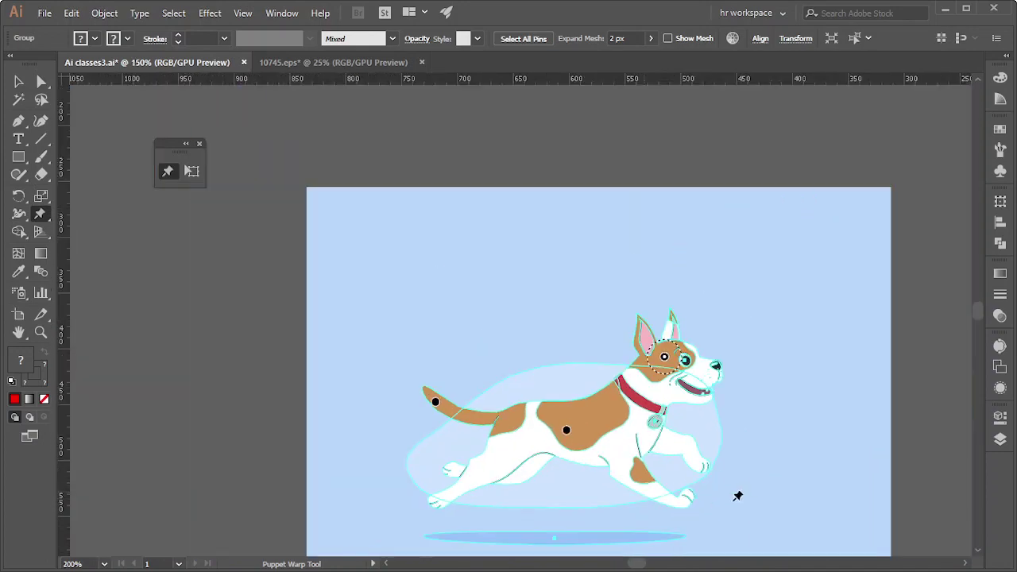
pyautogui.scroll(-2, 738, 493)
pyautogui.click(18, 82)
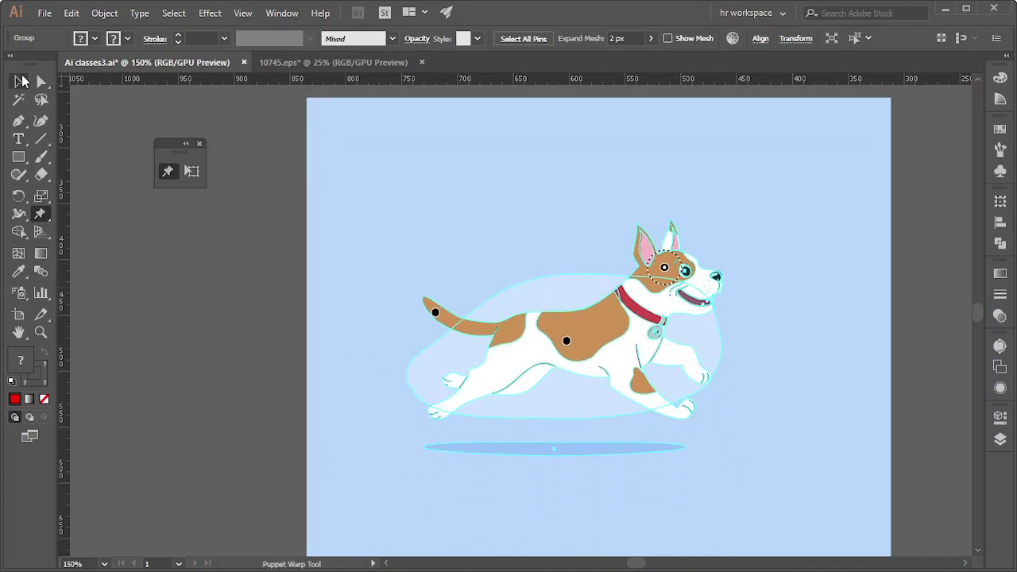
# Move the warped dog onto the other dog's artboard, lower right
pyautogui.click(381, 326)
pyautogui.scroll(-2, 685, 344)
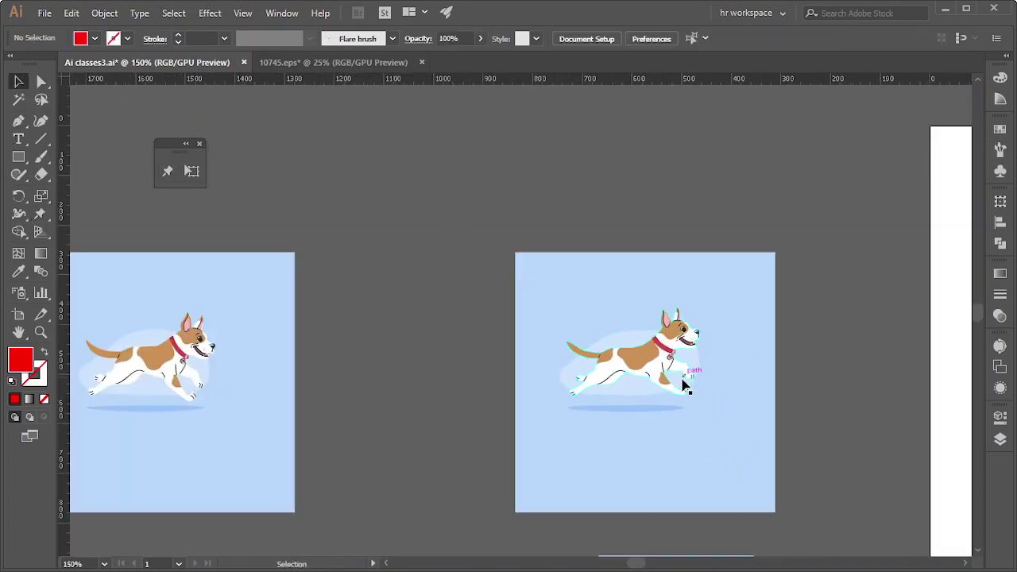
pyautogui.scroll(-1, 795, 463)
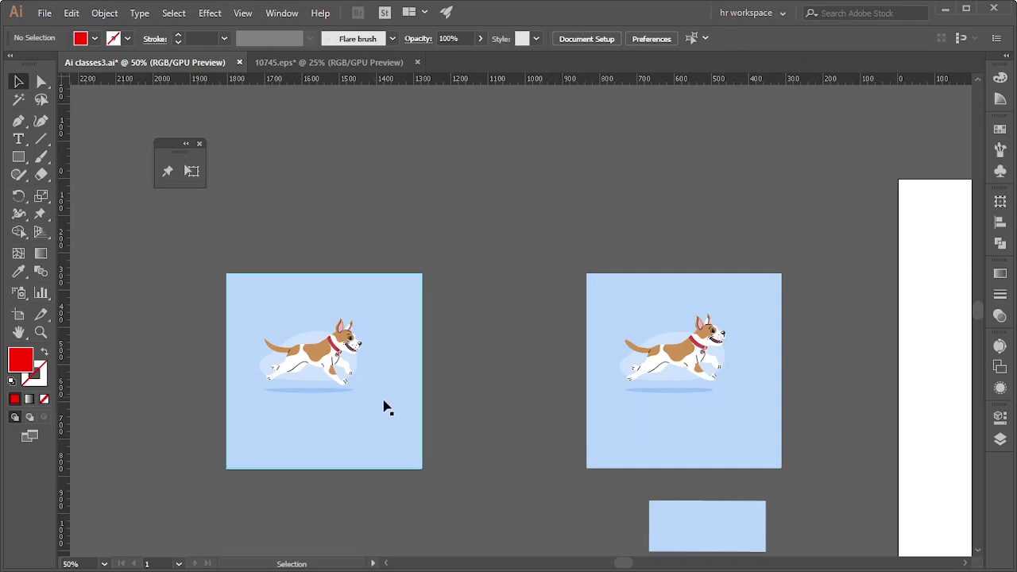
pyautogui.moveTo(709, 356); pyautogui.dragTo(371, 419)
pyautogui.click(514, 411)
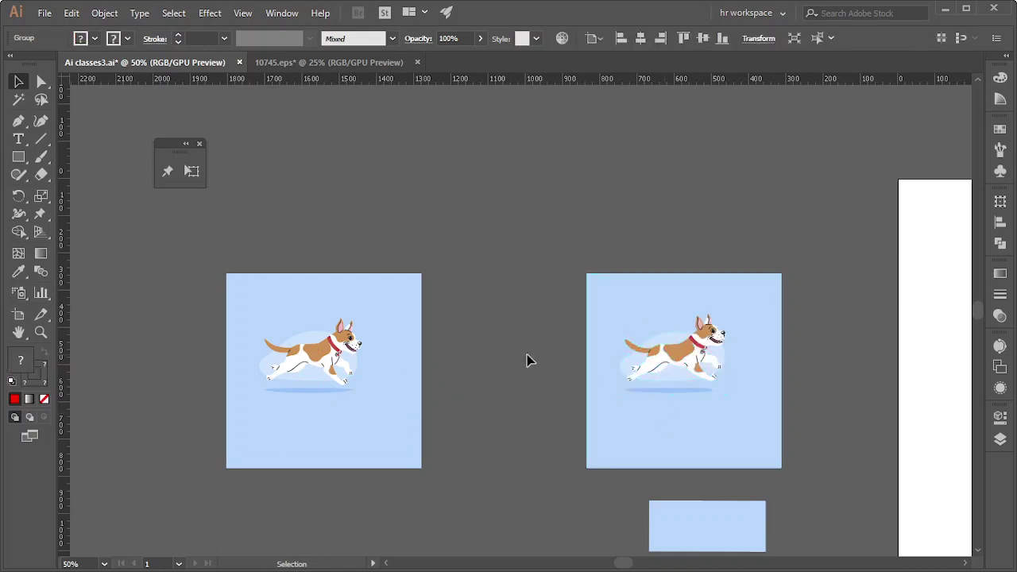
pyautogui.scroll(2, 737, 361)
pyautogui.scroll(-2, 532, 402)
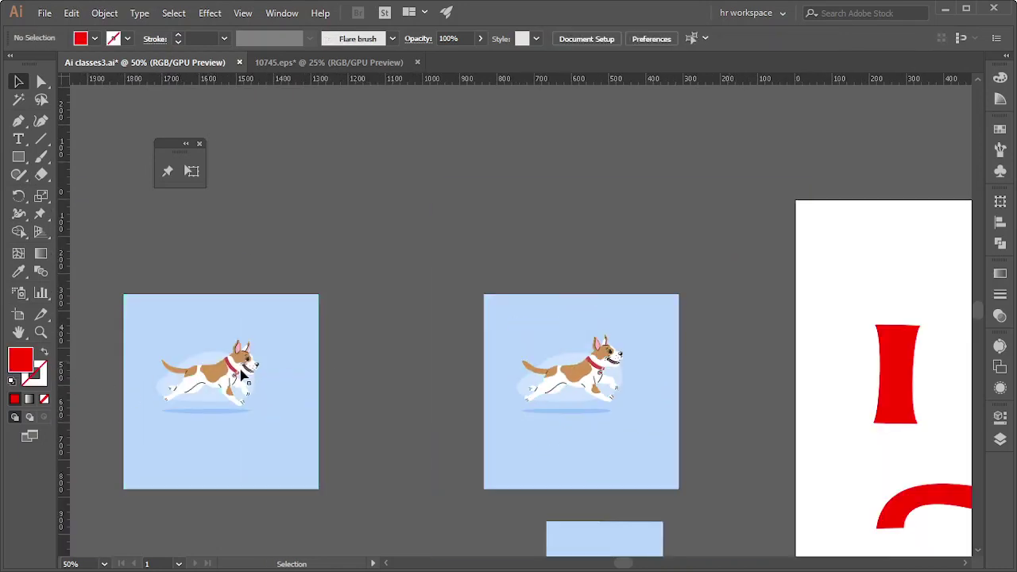
pyautogui.moveTo(195, 386); pyautogui.dragTo(622, 447)
pyautogui.click(798, 439)
# Widen the blue background rectangle rightward to cover the lower dog
pyautogui.scroll(2, 739, 394)
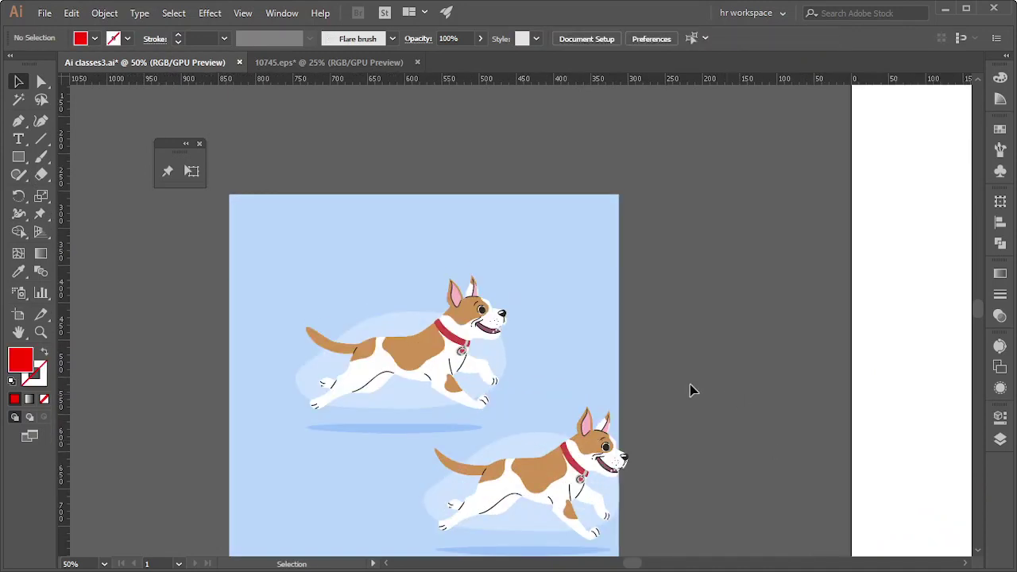
pyautogui.click(619, 390)
pyautogui.moveTo(619, 389); pyautogui.dragTo(694, 388)
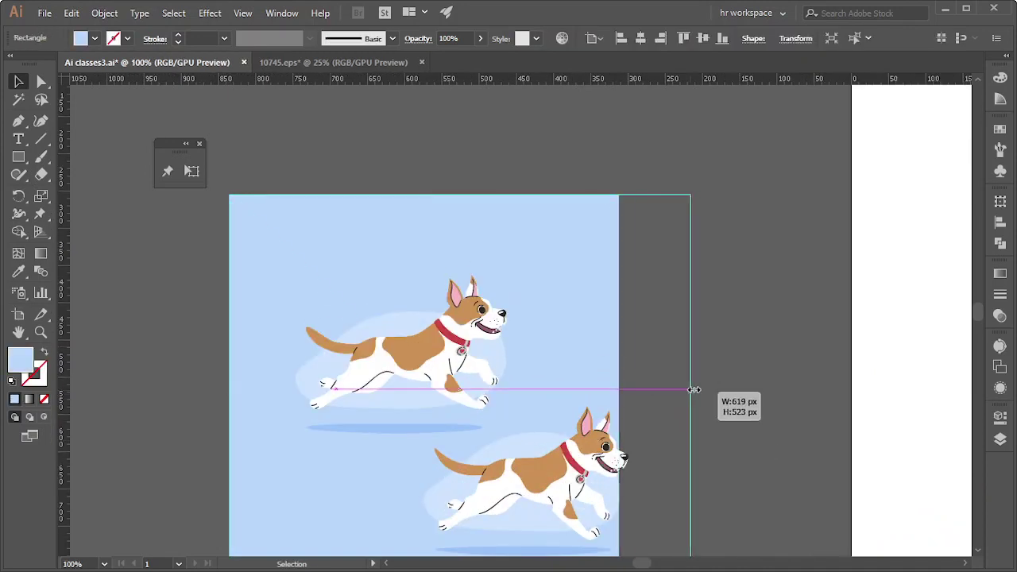
pyautogui.click(152, 335)
pyautogui.scroll(2, 624, 438)
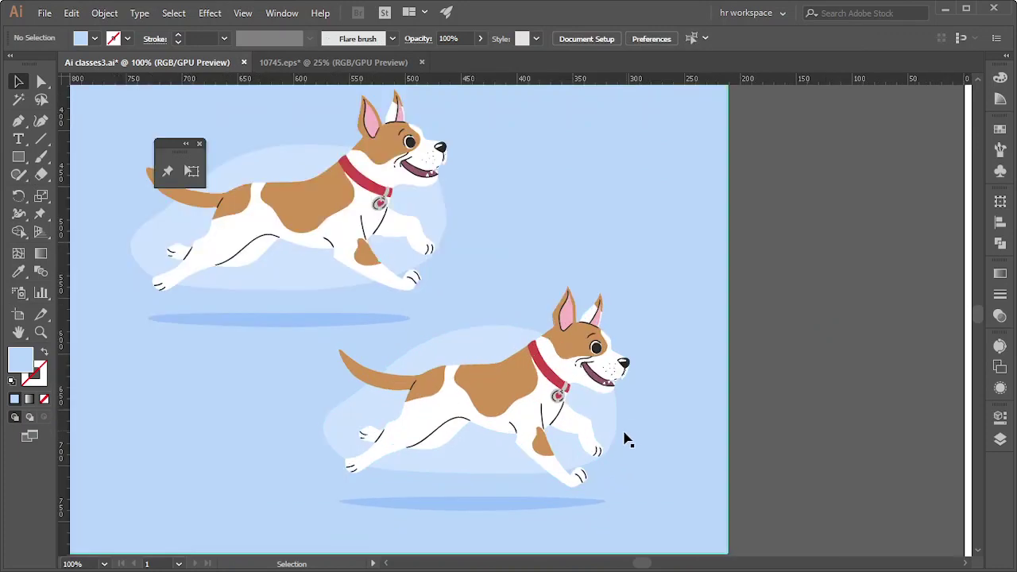
# Park the floating tool panel beside the artboard and bring 10745.eps to the front
pyautogui.scroll(2, 688, 455)
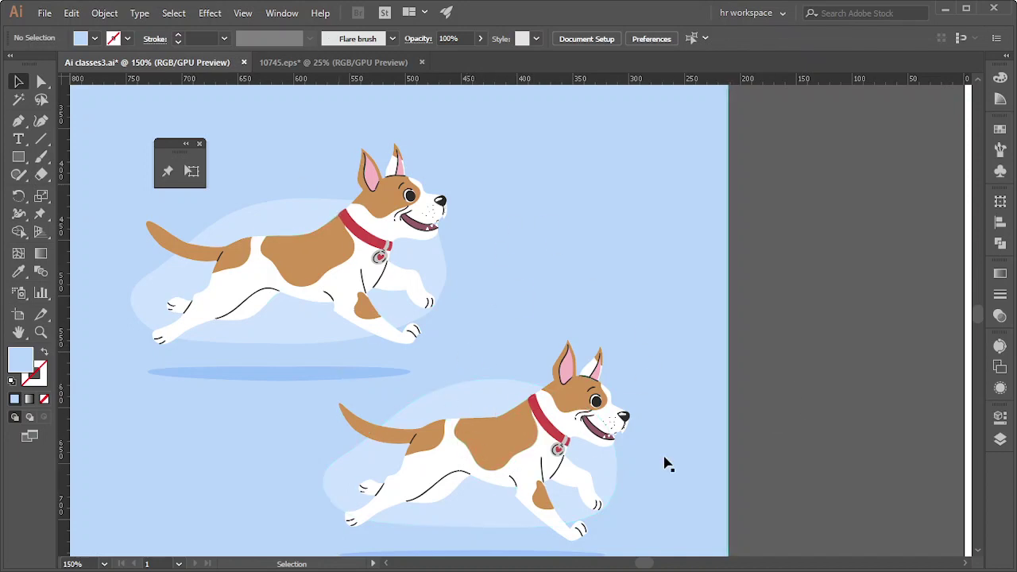
pyautogui.scroll(-1, 665, 465)
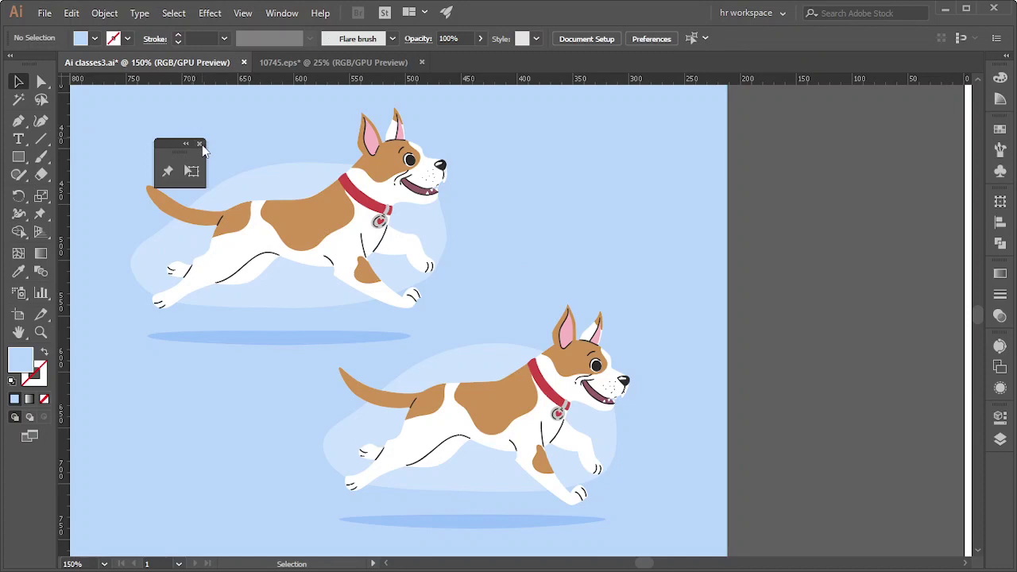
pyautogui.moveTo(173, 150); pyautogui.dragTo(845, 155)
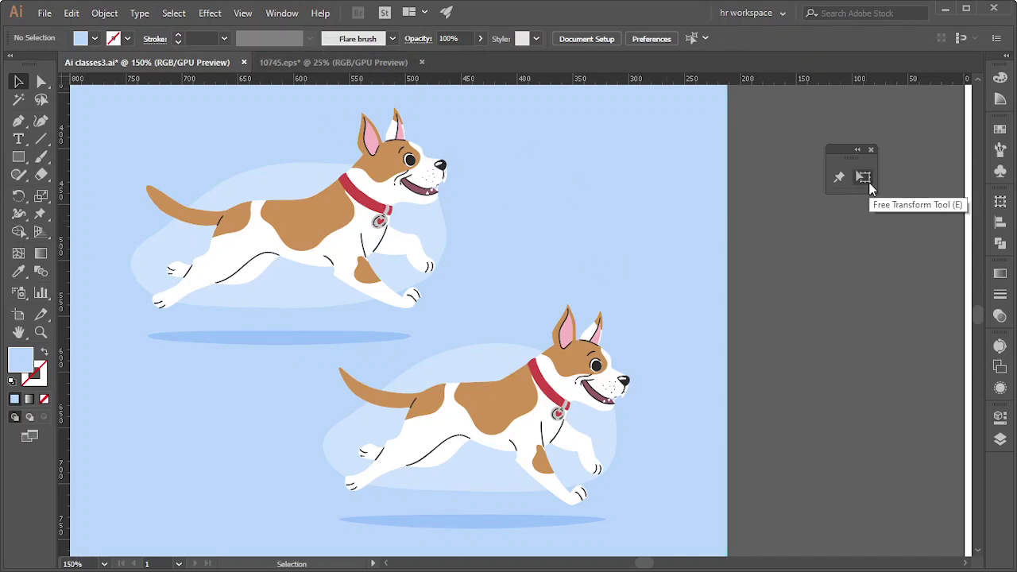
pyautogui.click(332, 62)
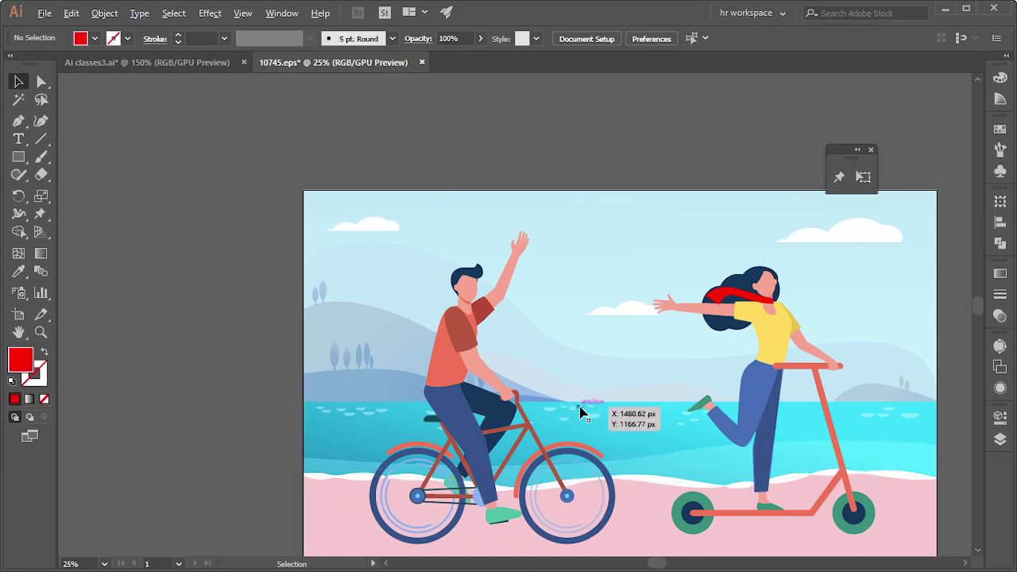
# Pull the scooter rider's red scarf group off to the right of the artboard
pyautogui.scroll(-2, 602, 432)
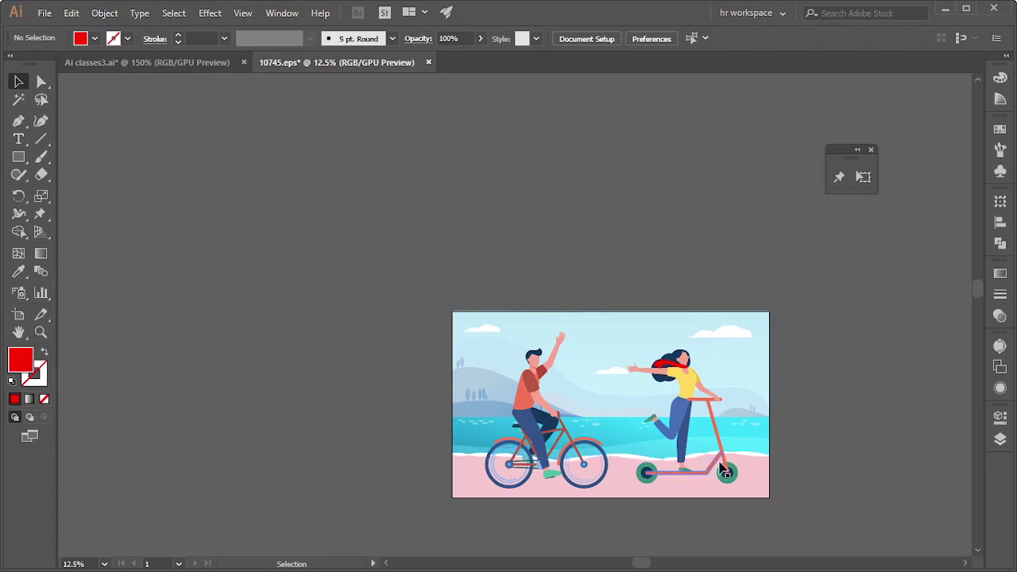
pyautogui.scroll(2, 761, 478)
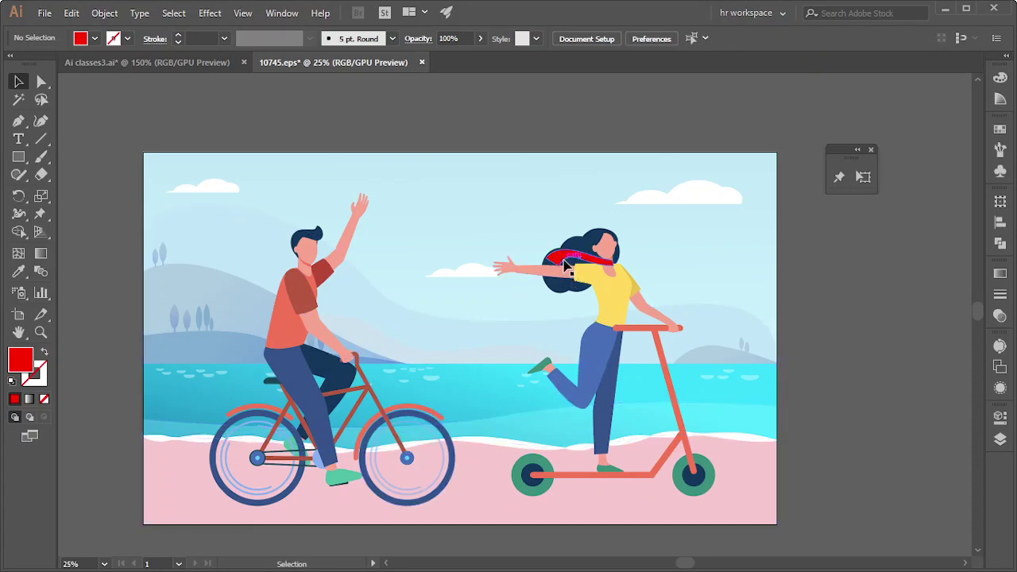
pyautogui.moveTo(559, 263); pyautogui.dragTo(814, 291)
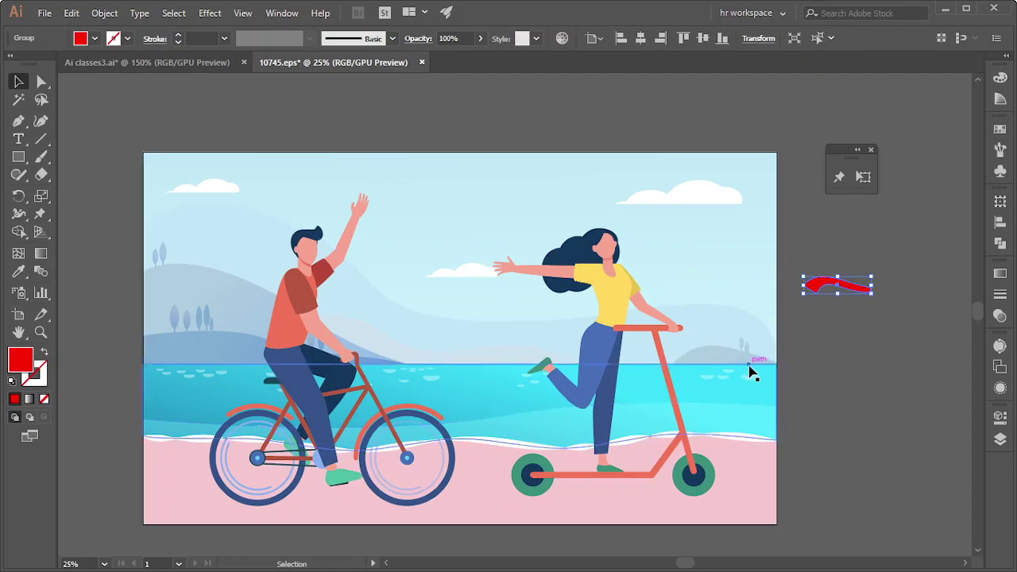
# Undo the scarf move so it sits back on the woman's neck, then deselect
pyautogui.press('a')
pyautogui.hotkey('ctrl', 'z')
pyautogui.press('v')
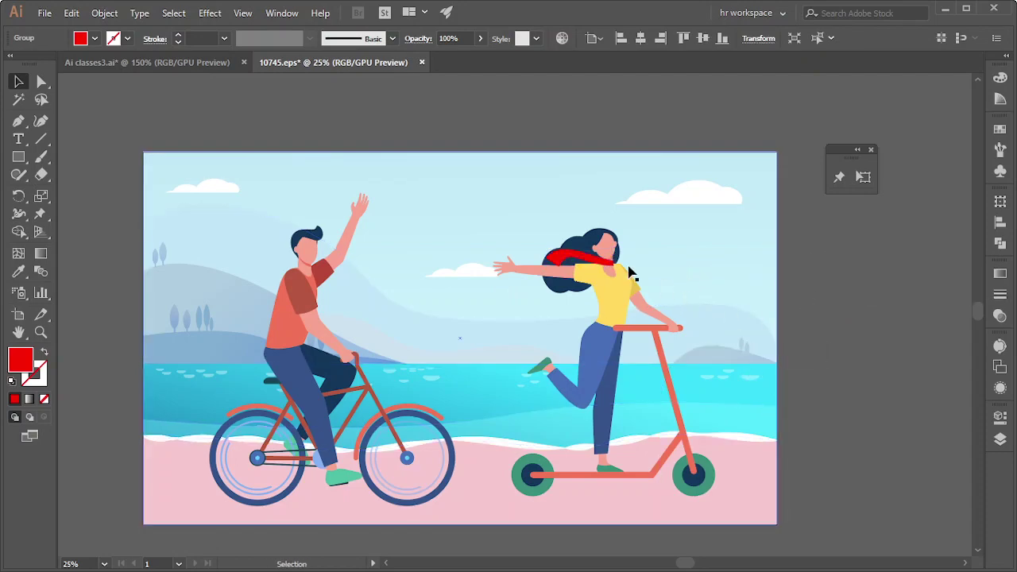
pyautogui.scroll(2, 588, 275)
pyautogui.scroll(1, 588, 276)
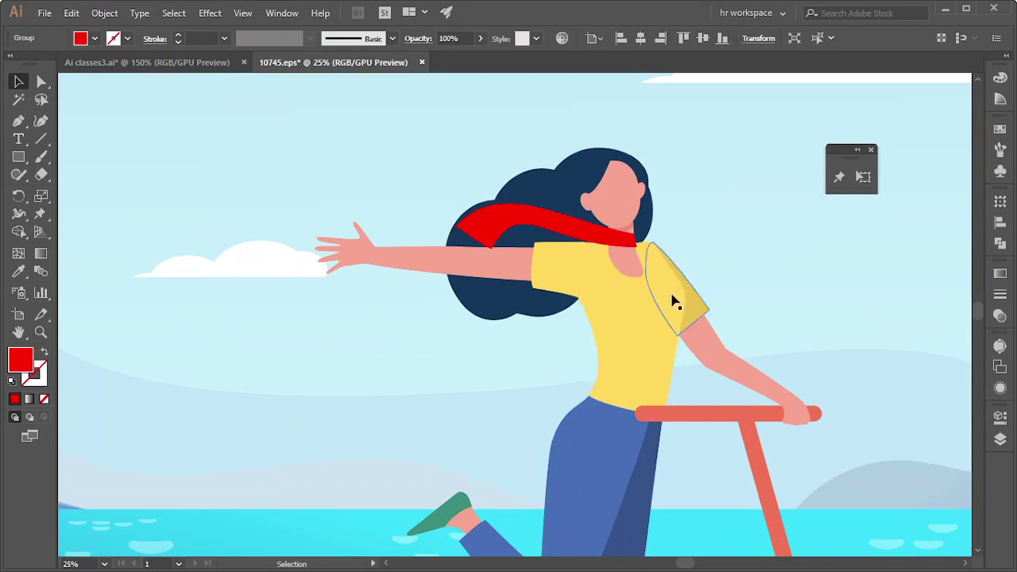
pyautogui.click(795, 294)
pyautogui.hotkey('ctrl', '0')
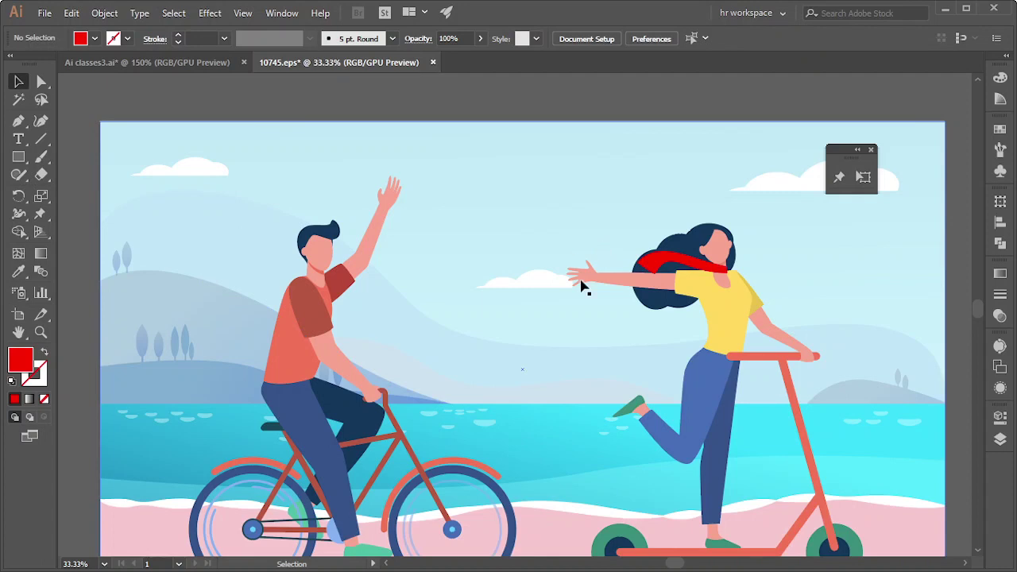
# Scroll around the scene and zoom out to show the whole artboard
pyautogui.scroll(-1, 676, 336)
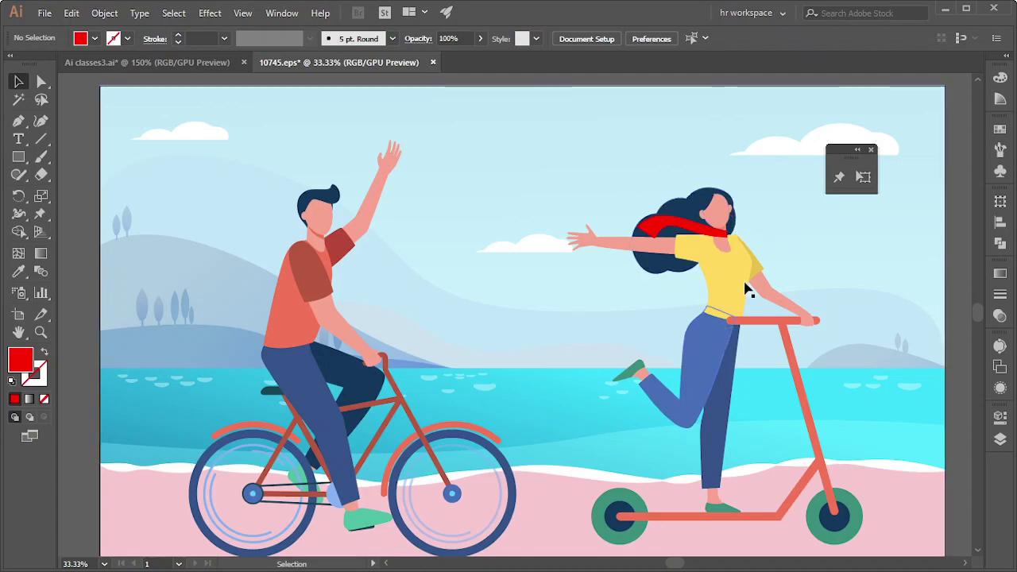
pyautogui.scroll(2, 699, 226)
pyautogui.scroll(1, 699, 226)
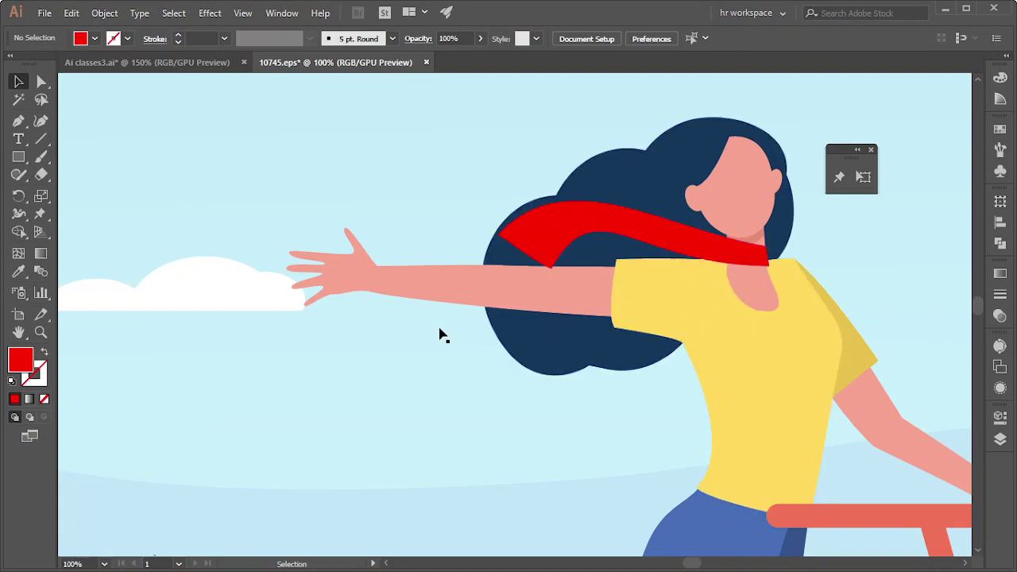
pyautogui.scroll(-1, 438, 334)
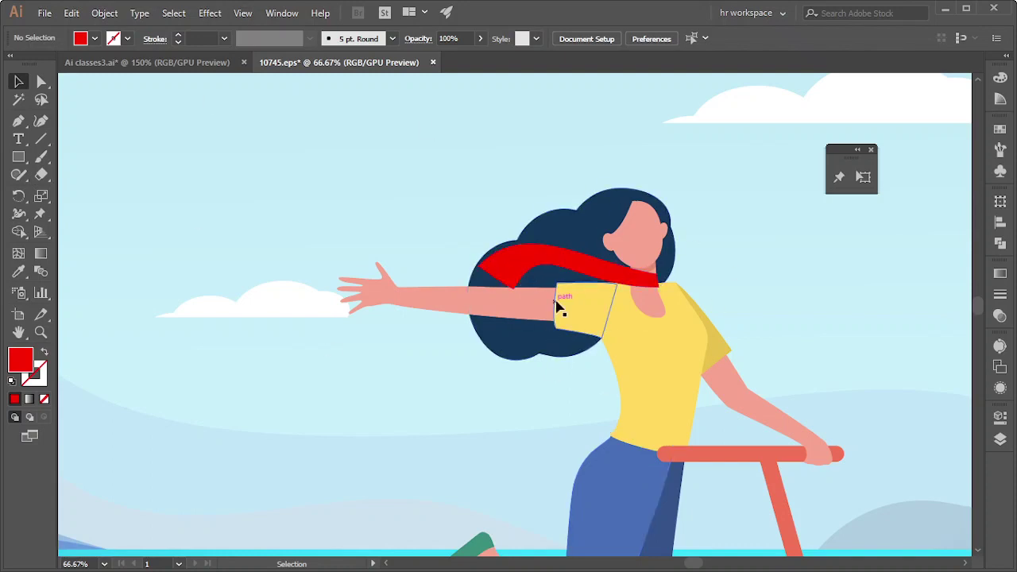
pyautogui.hotkey('ctrl', '-')
pyautogui.hotkey('ctrl', '-')
pyautogui.hotkey('ctrl', '-')
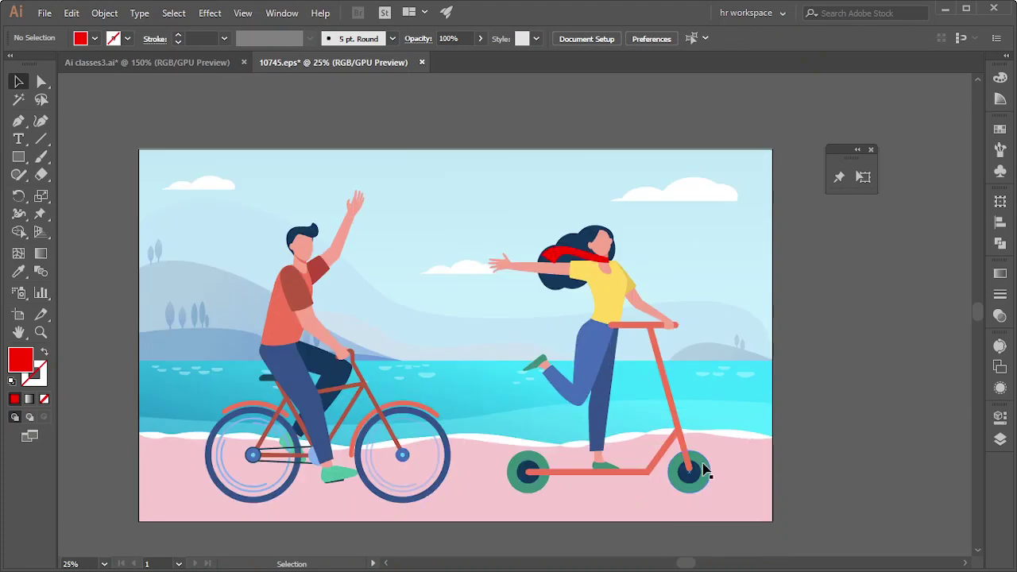
pyautogui.scroll(-1, 703, 473)
pyautogui.scroll(1, 708, 418)
pyautogui.scroll(1, 703, 421)
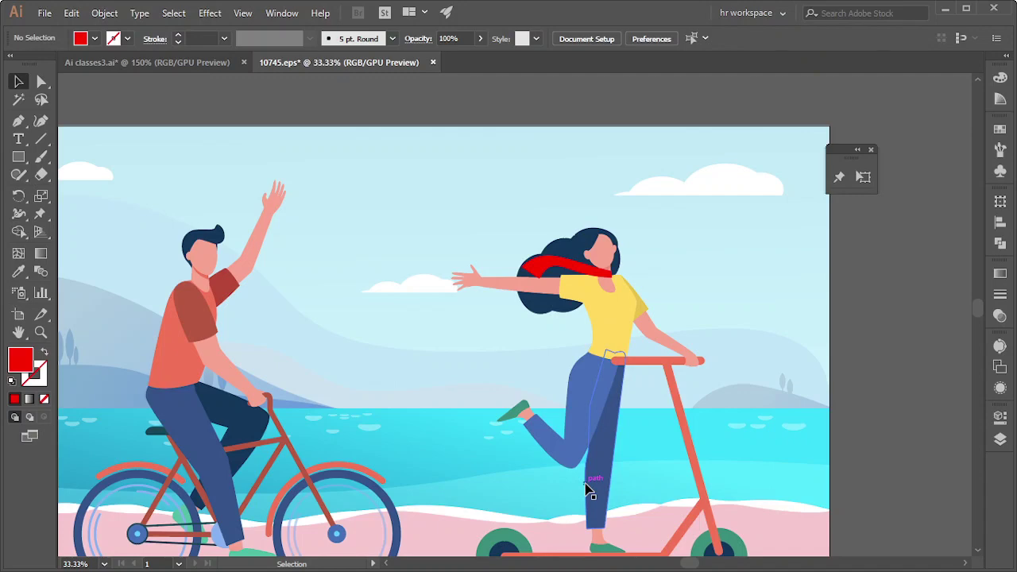
pyautogui.scroll(-1, 309, 376)
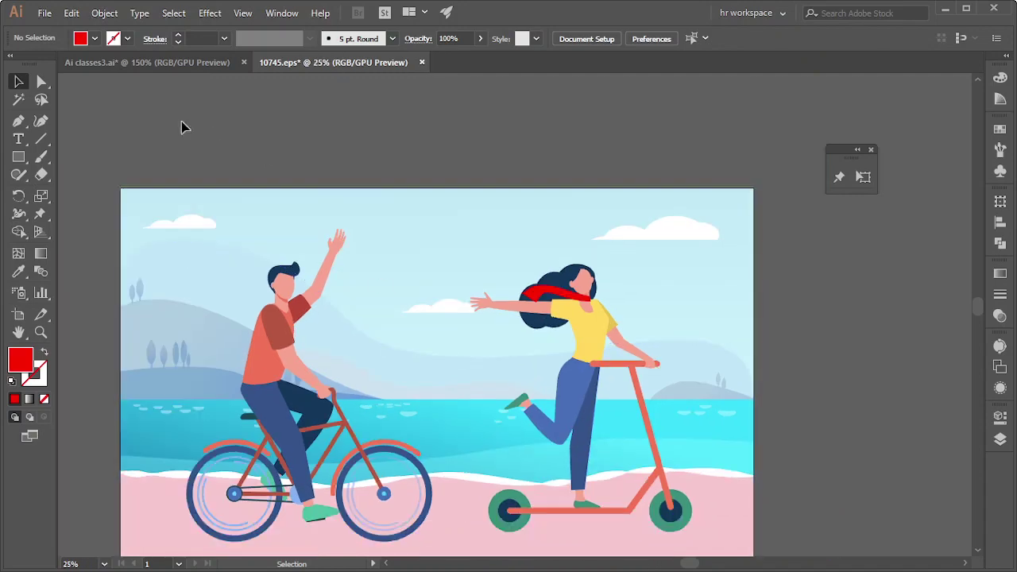
pyautogui.click(112, 63)
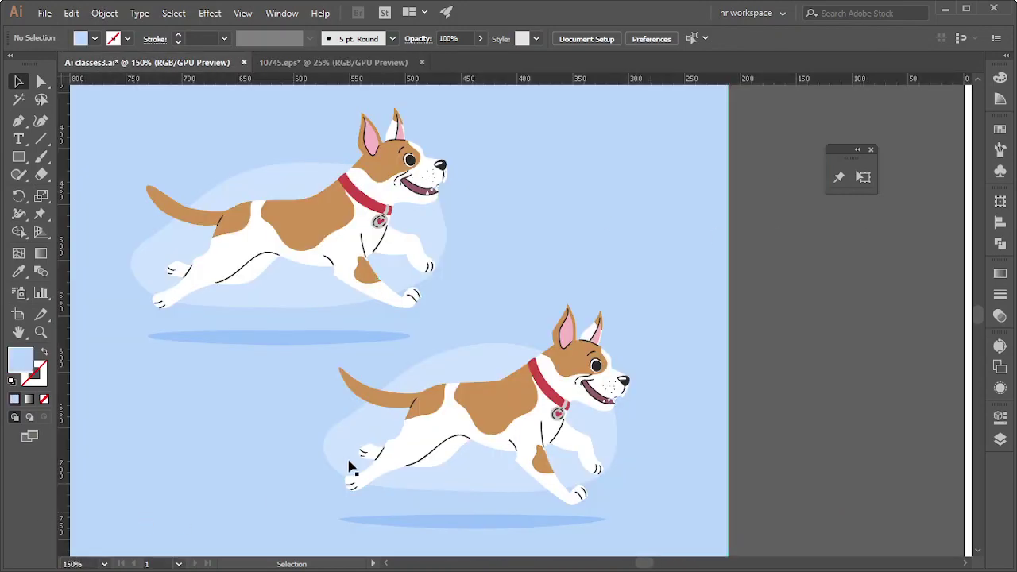
pyautogui.scroll(-1, 341, 457)
pyautogui.scroll(-2, 742, 413)
pyautogui.scroll(-1, 610, 414)
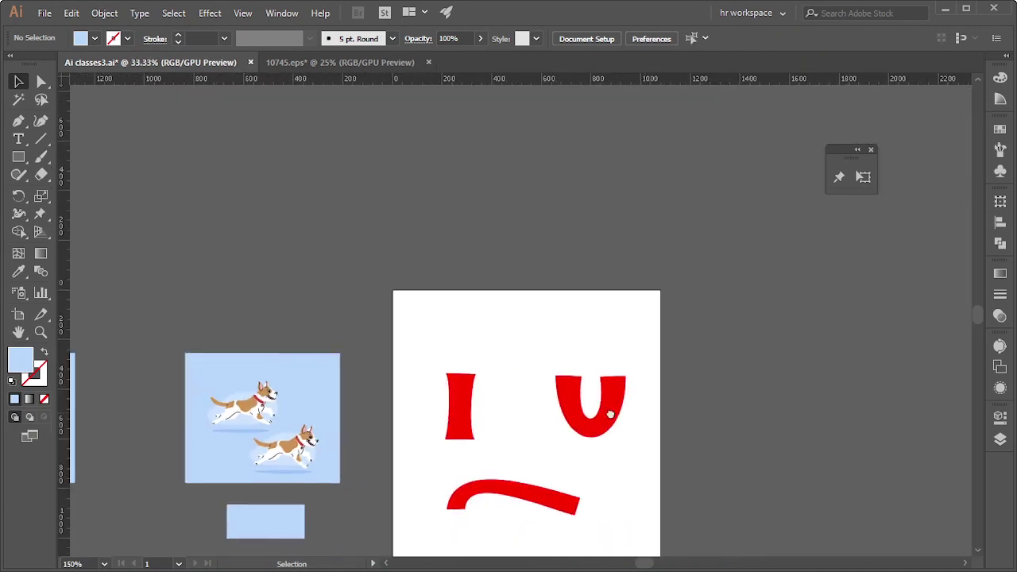
pyautogui.moveTo(610, 414); pyautogui.dragTo(341, 373)
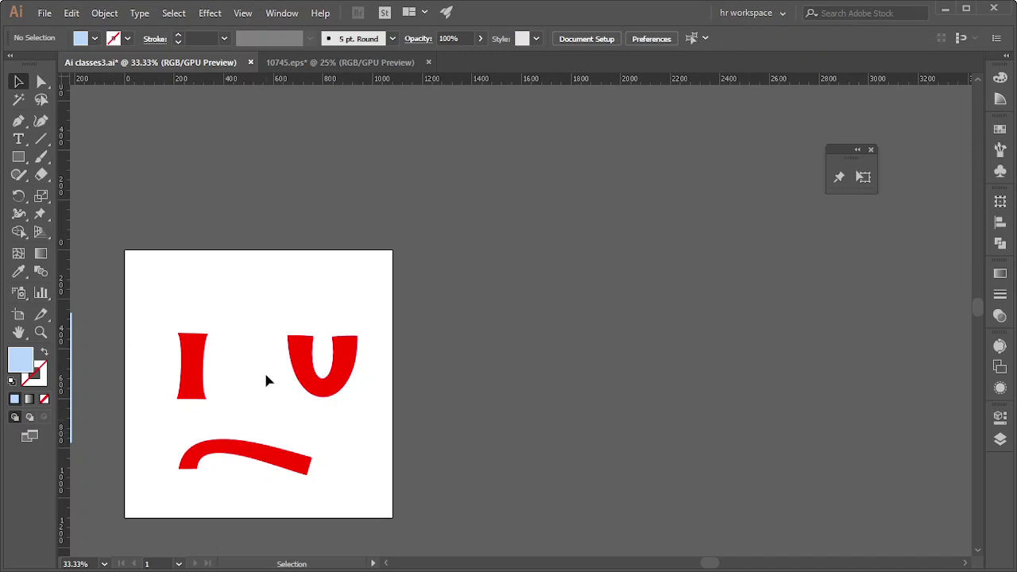
pyautogui.scroll(2, 267, 382)
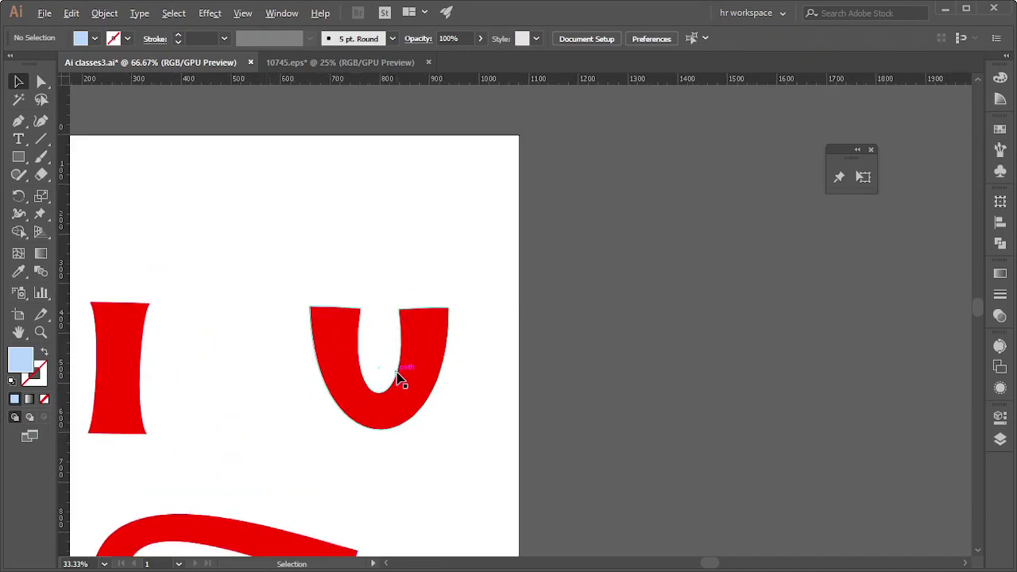
pyautogui.click(19, 157)
pyautogui.moveTo(220, 178); pyautogui.dragTo(427, 218)
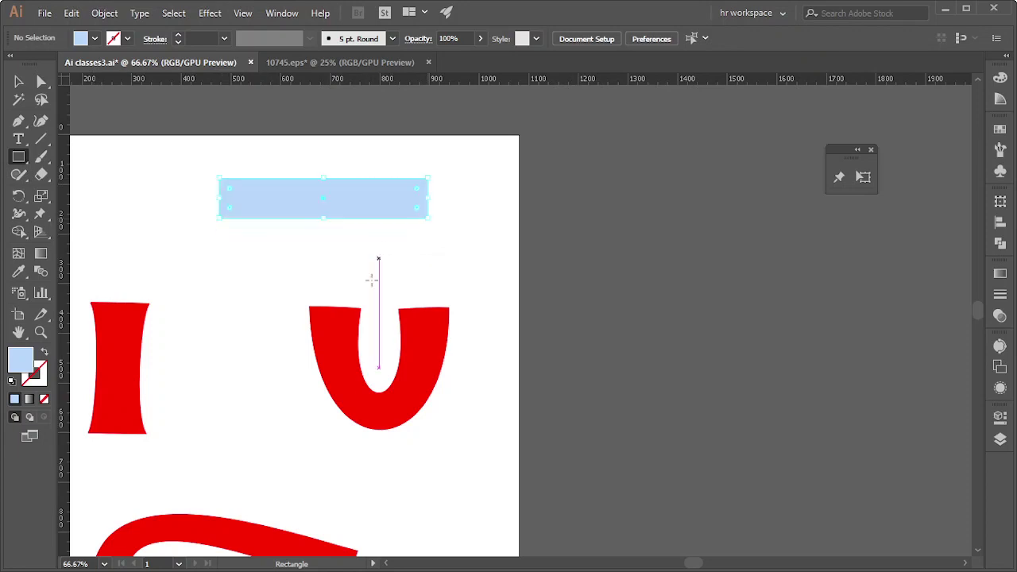
pyautogui.click(18, 270)
pyautogui.click(355, 348)
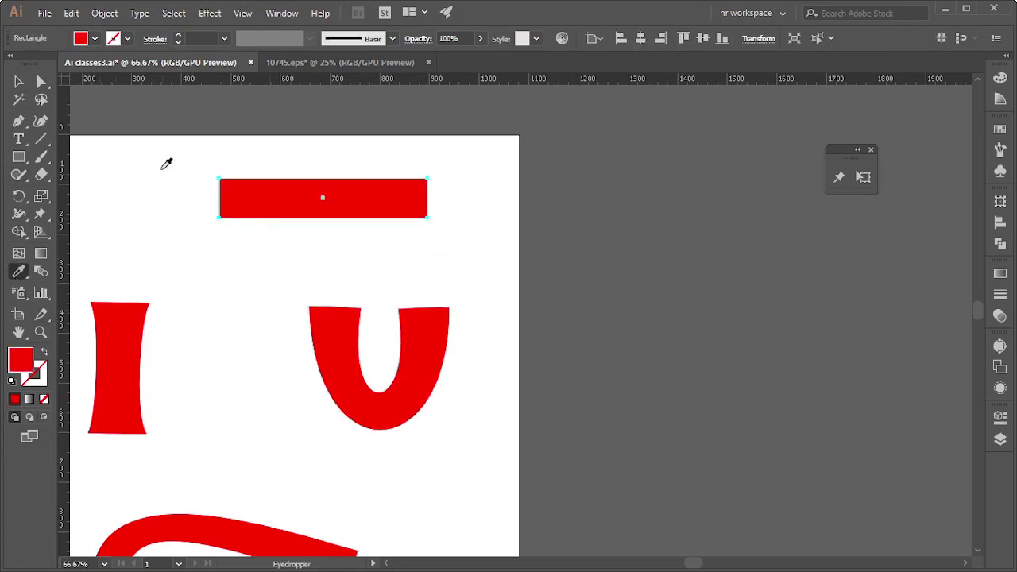
pyautogui.click(840, 178)
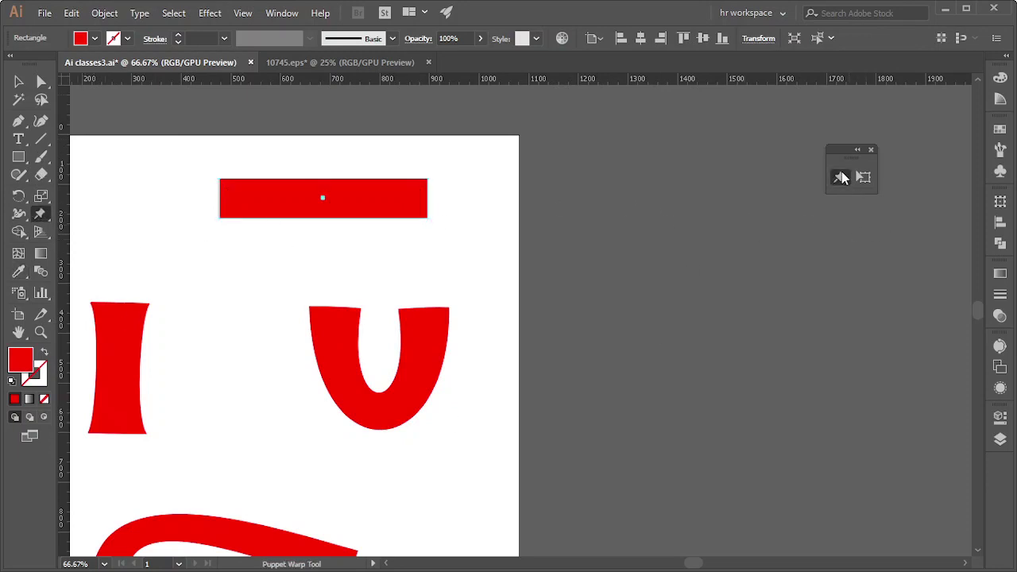
pyautogui.click(227, 197)
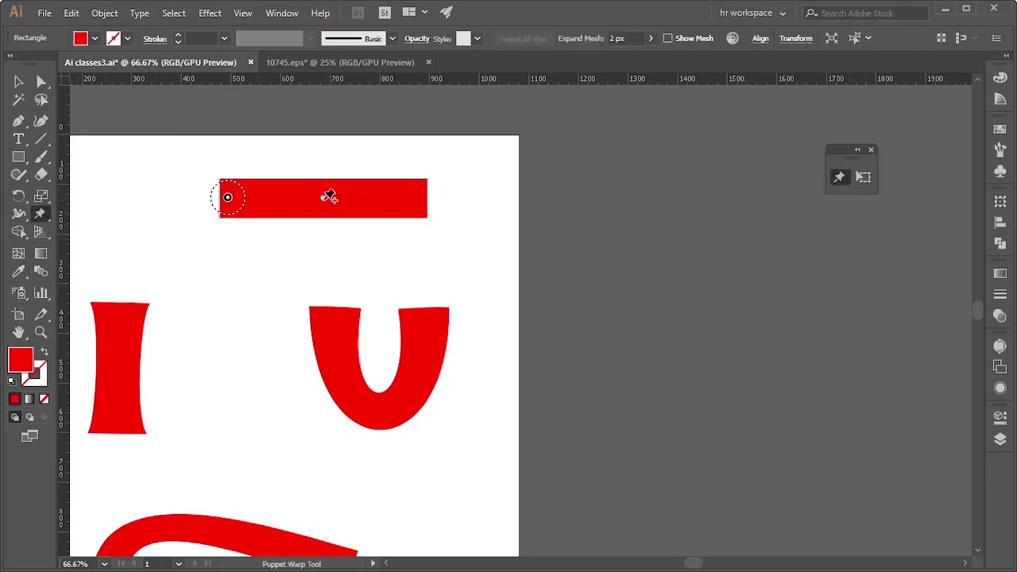
pyautogui.click(322, 200)
pyautogui.click(416, 200)
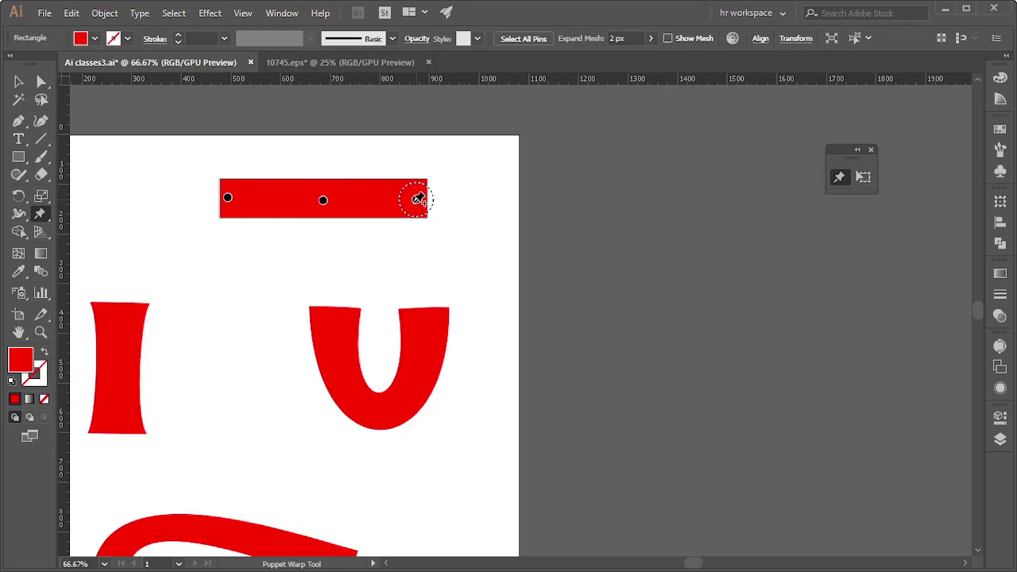
pyautogui.moveTo(416, 199); pyautogui.dragTo(267, 282)
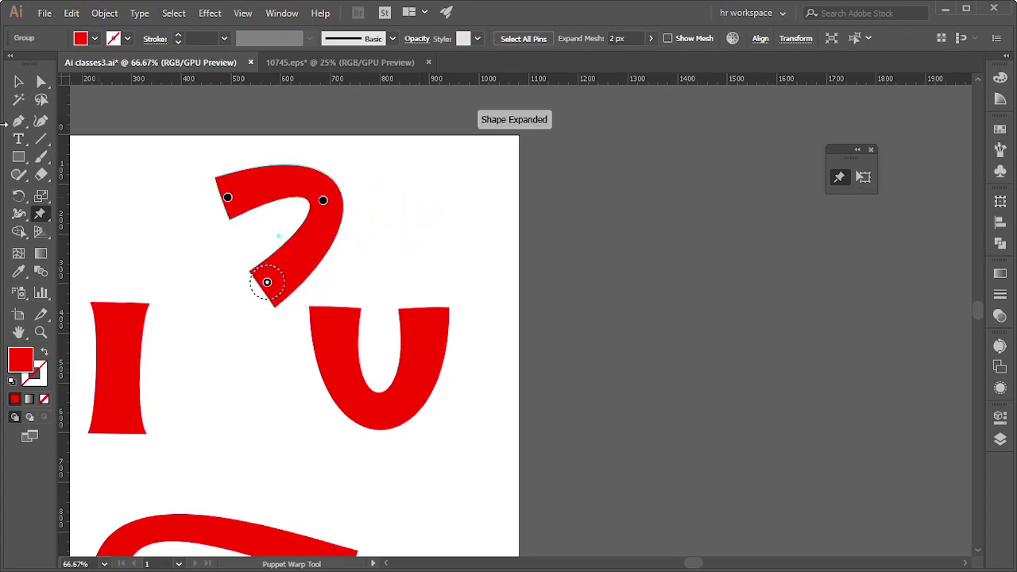
pyautogui.click(18, 82)
pyautogui.click(558, 256)
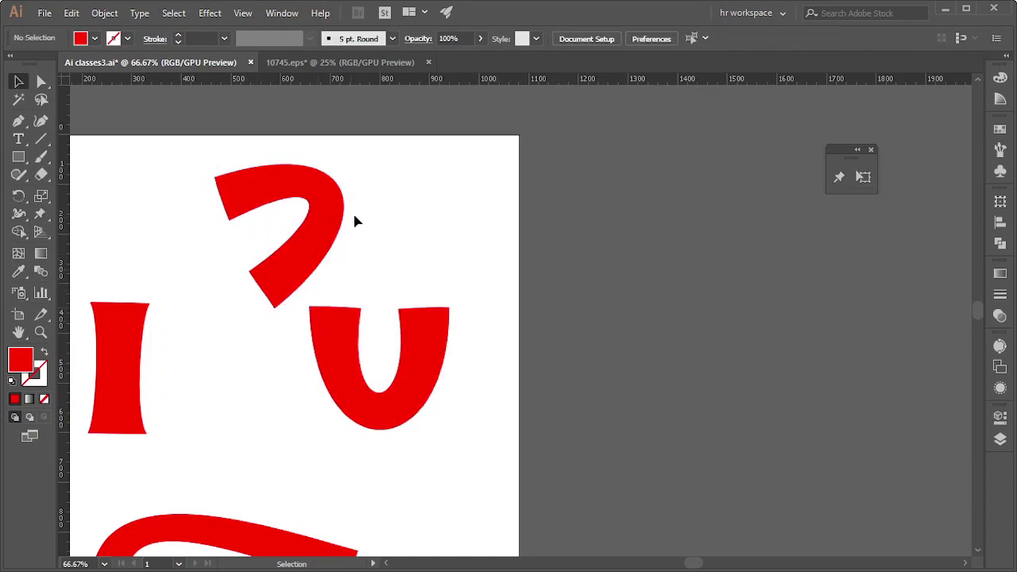
pyautogui.click(326, 229)
pyautogui.press('Delete')
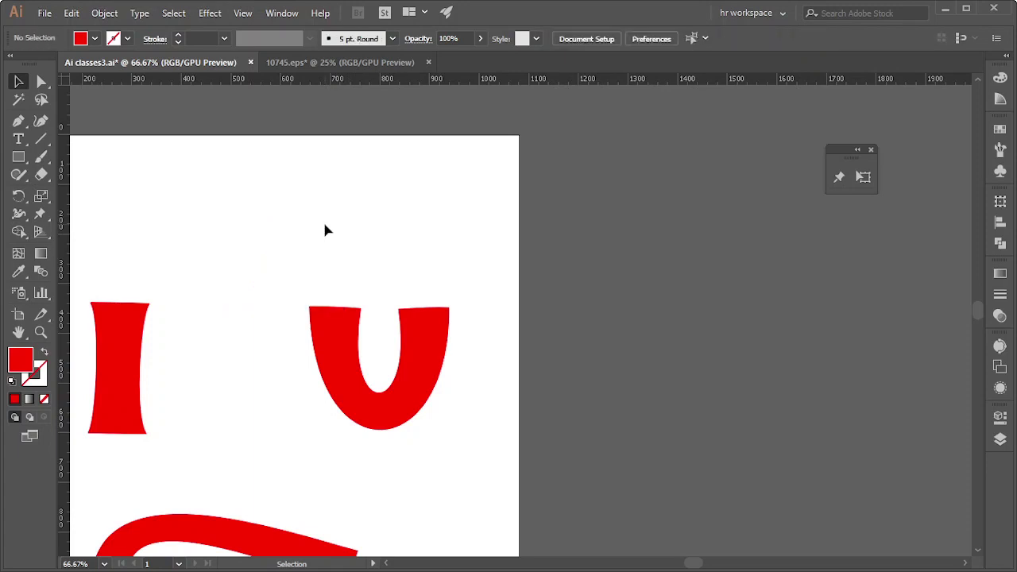
# Draw a wide red rectangle beside the artboard, zoom in, and ready Free Transform
pyautogui.scroll(-1, 559, 397)
pyautogui.keyDown('alt'); pyautogui.scroll(-2, 558, 397); pyautogui.keyUp('alt')
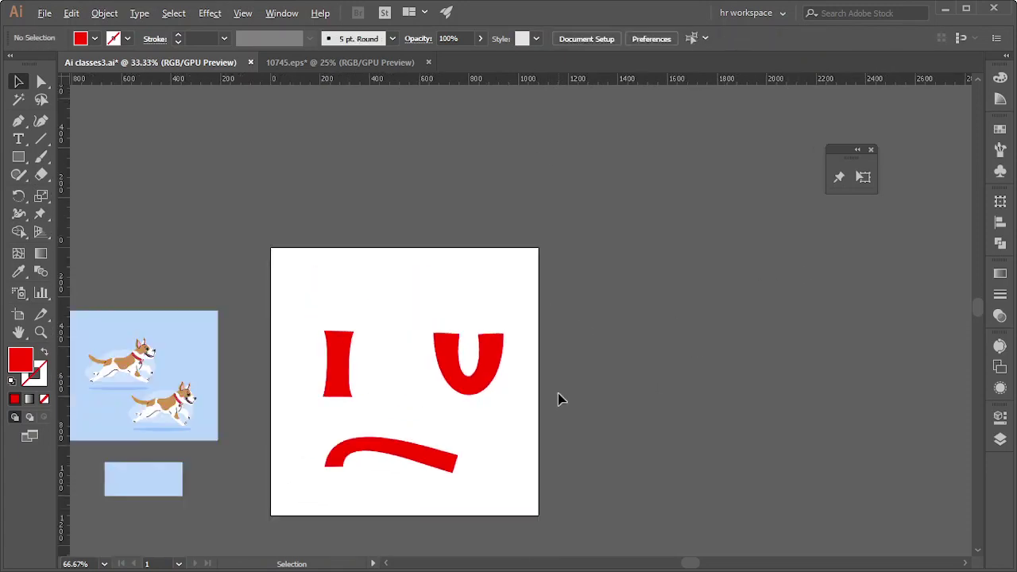
pyautogui.click(19, 157)
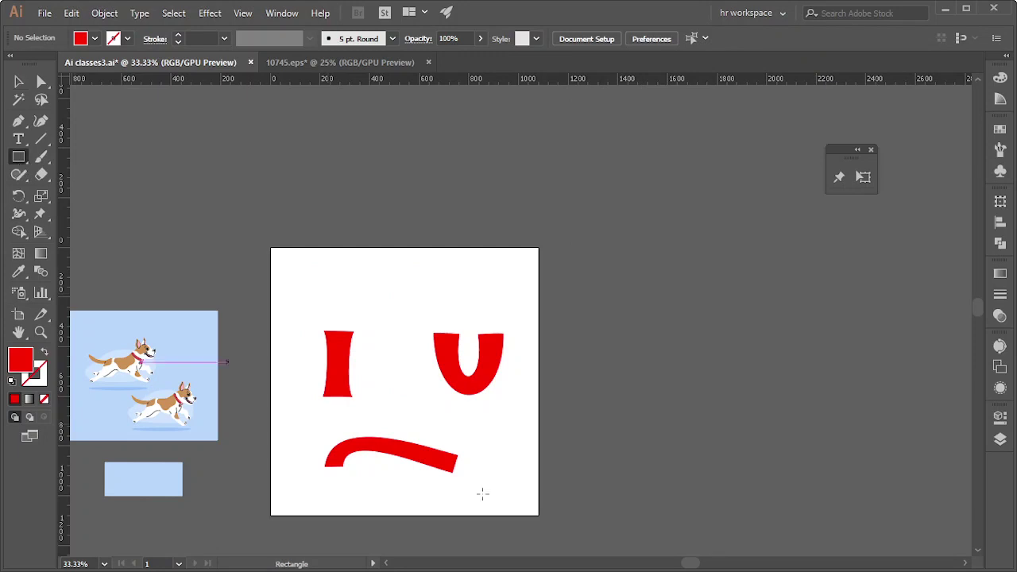
pyautogui.scroll(-2, 533, 509)
pyautogui.scroll(-1, 556, 445)
pyautogui.moveTo(648, 324); pyautogui.dragTo(770, 354)
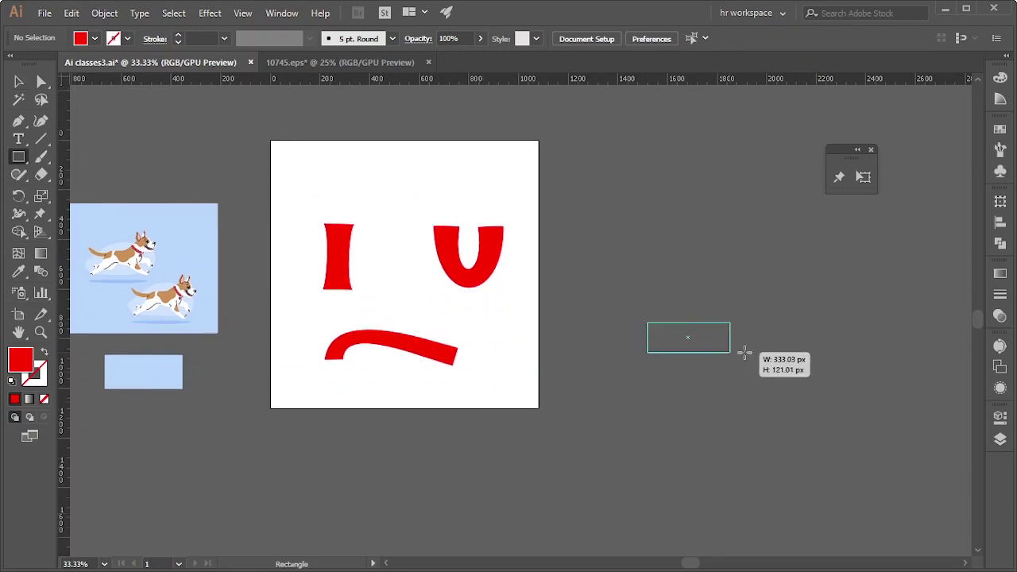
pyautogui.click(19, 81)
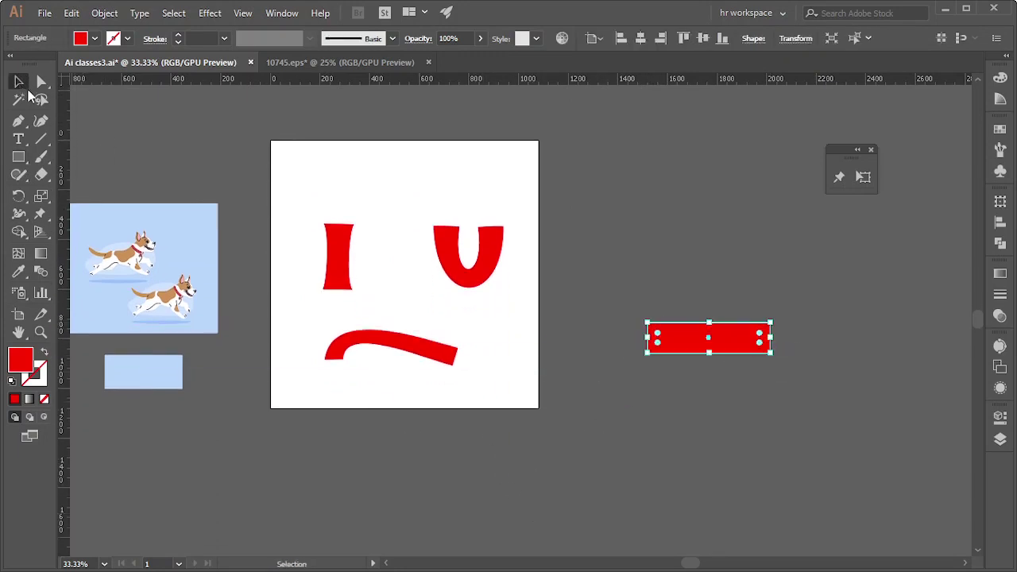
pyautogui.hotkey('ctrl', '=')
pyautogui.hotkey('ctrl', '=')
pyautogui.hotkey('ctrl', '=')
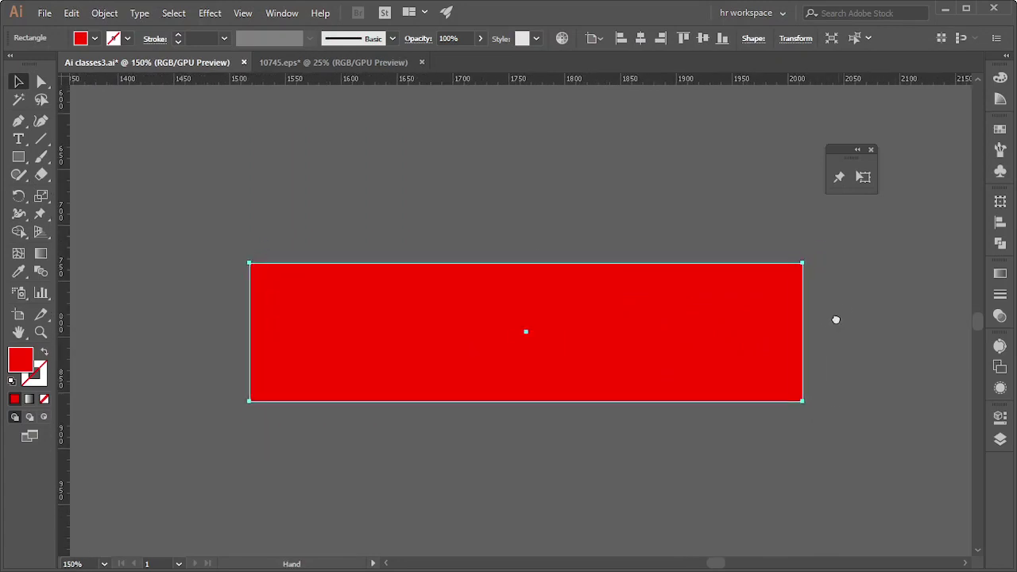
pyautogui.click(866, 184)
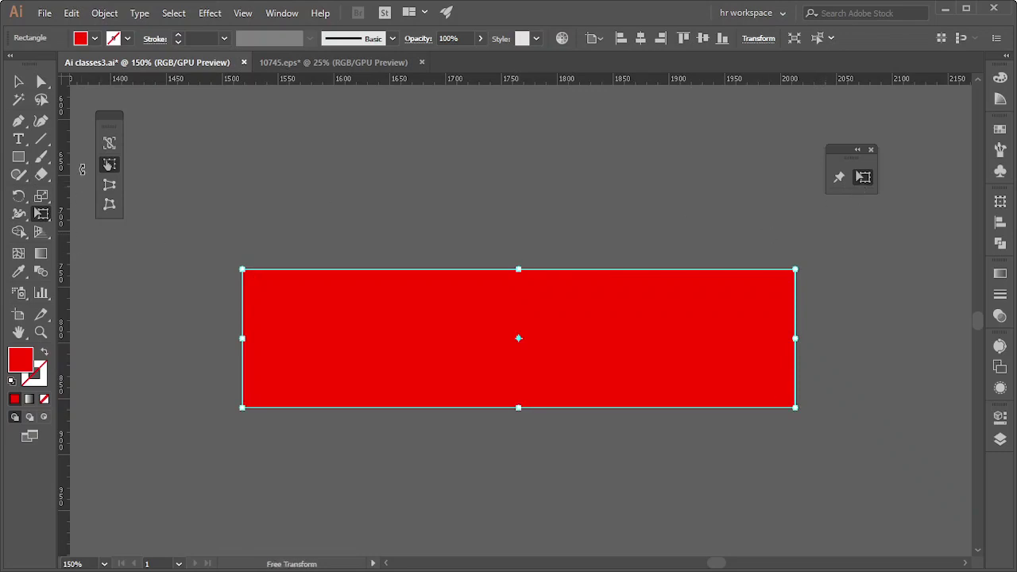
# Nudge the red rectangle down and try a rotation, then undo it
pyautogui.click(109, 165)
pyautogui.moveTo(459, 309); pyautogui.dragTo(484, 381)
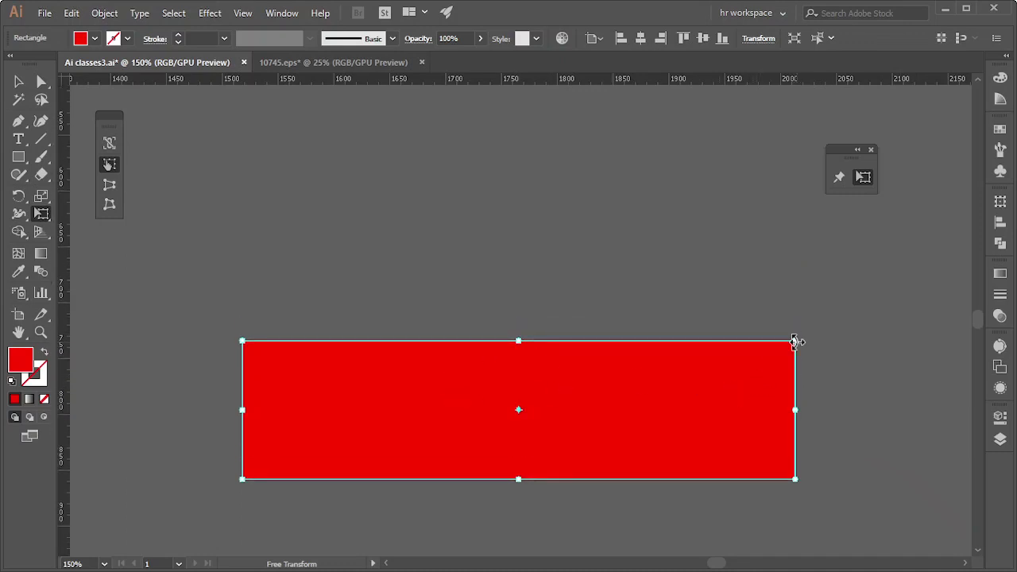
pyautogui.moveTo(794, 342); pyautogui.dragTo(729, 358)
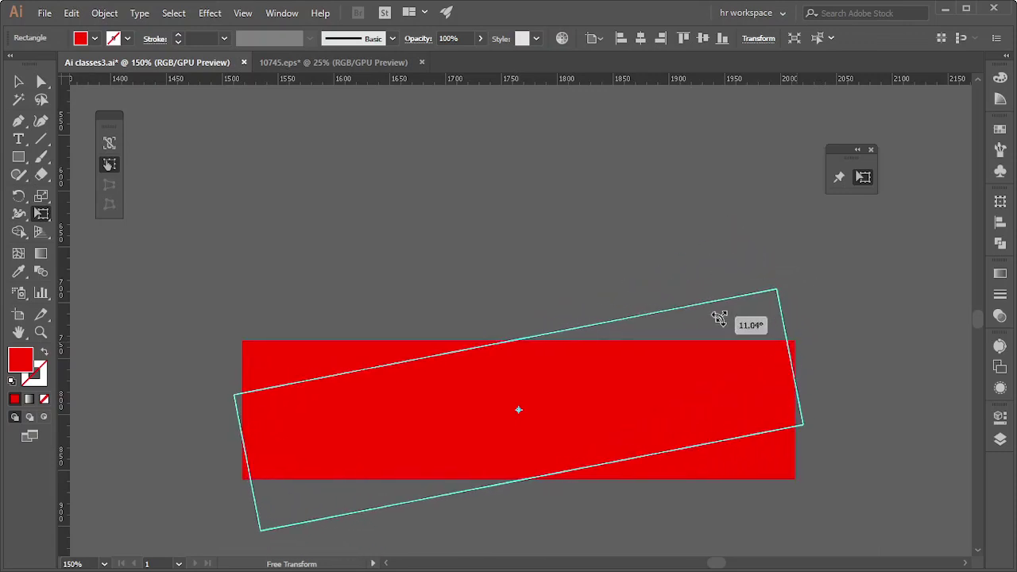
pyautogui.hotkey('ctrl', 'z')
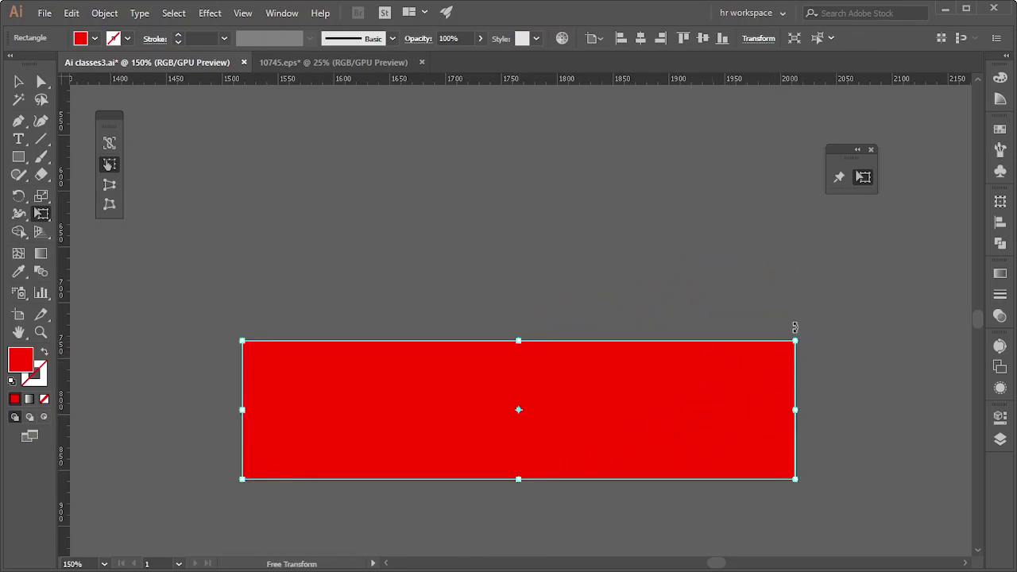
# Resize the rectangle from its top-right corner into a near-square block
pyautogui.moveTo(795, 342); pyautogui.dragTo(446, 173)
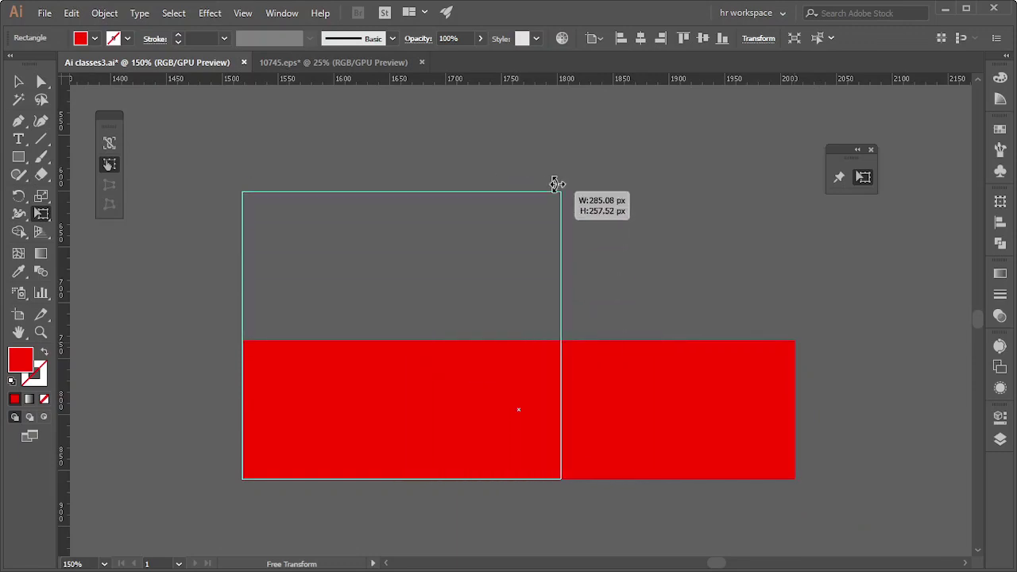
pyautogui.moveTo(446, 173)
pyautogui.mouseDown()
pyautogui.moveTo(572, 390)
pyautogui.moveTo(421, 218)
pyautogui.moveTo(842, 386)
pyautogui.moveTo(717, 329)
pyautogui.mouseUp()
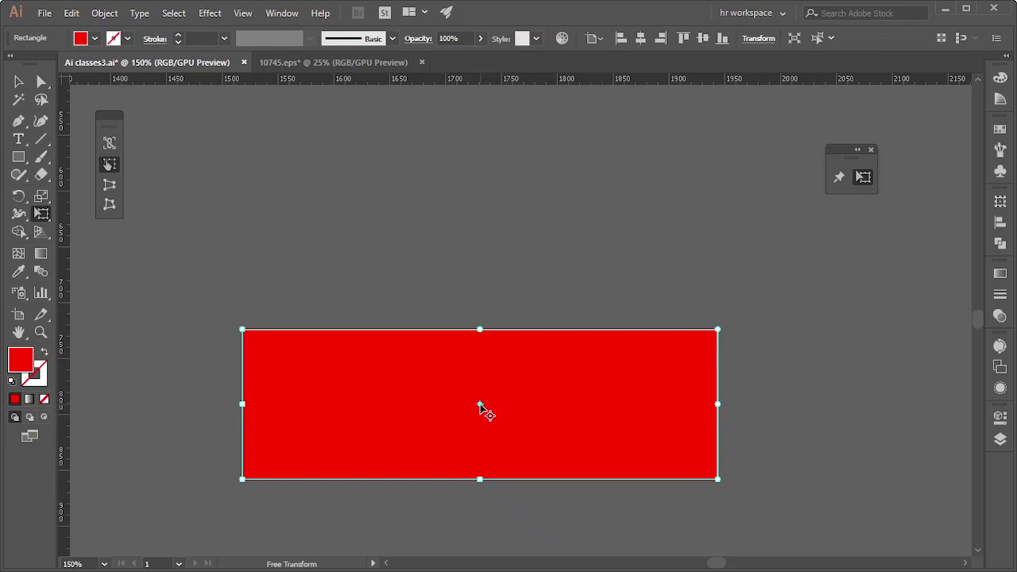
pyautogui.moveTo(480, 405); pyautogui.dragTo(842, 464)
pyautogui.moveTo(718, 330)
pyautogui.mouseDown()
pyautogui.moveTo(744, 231)
pyautogui.moveTo(450, 268)
pyautogui.moveTo(475, 283)
pyautogui.mouseUp()
pyautogui.scroll(-1, 540, 420)
pyautogui.scroll(-1, 579, 419)
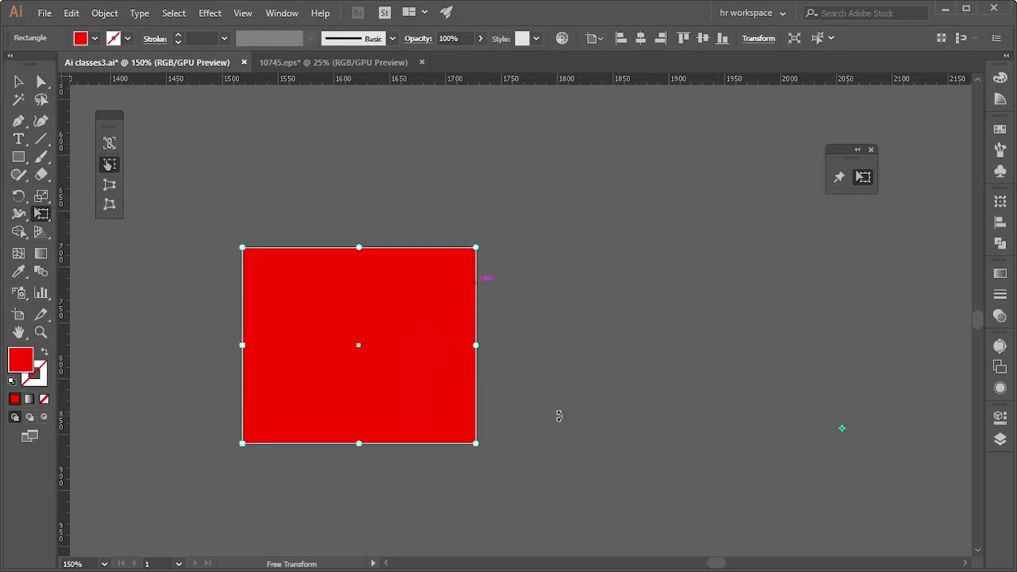
pyautogui.scroll(-1, 440, 404)
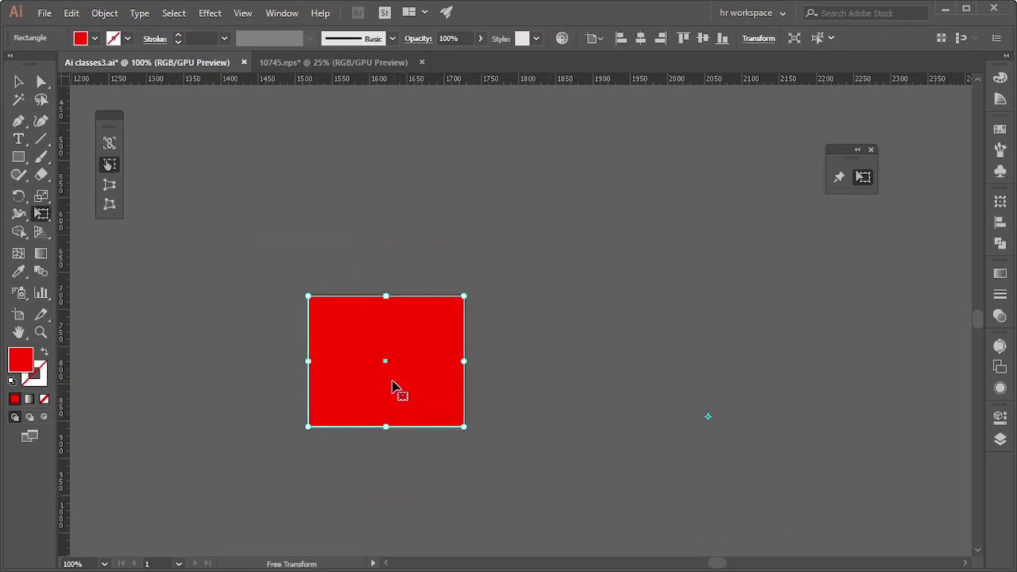
# Set the rotation pivot to the square's centre and rotate the square to a tilt
pyautogui.moveTo(395, 375); pyautogui.dragTo(608, 340)
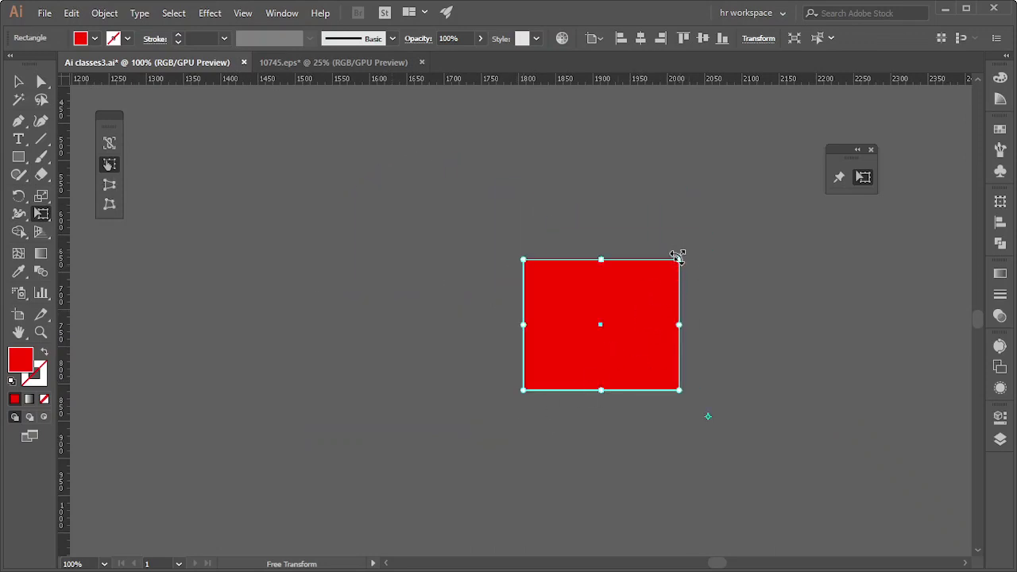
pyautogui.moveTo(640, 245)
pyautogui.mouseDown()
pyautogui.moveTo(726, 262)
pyautogui.moveTo(769, 461)
pyautogui.moveTo(706, 428)
pyautogui.moveTo(711, 416)
pyautogui.moveTo(708, 431)
pyautogui.moveTo(666, 455)
pyautogui.moveTo(674, 363)
pyautogui.moveTo(652, 370)
pyautogui.moveTo(694, 352)
pyautogui.moveTo(669, 363)
pyautogui.mouseUp()
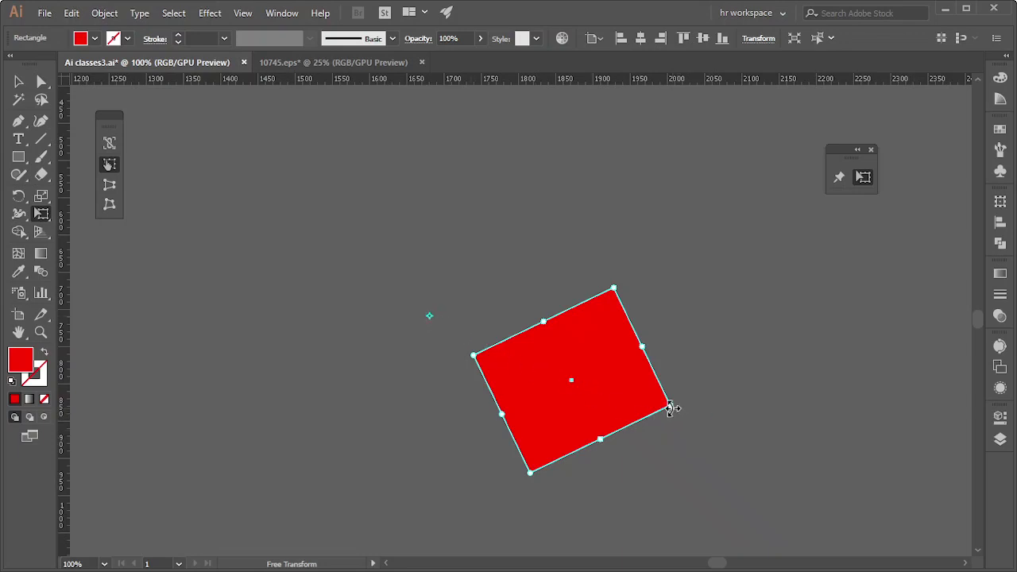
pyautogui.moveTo(670, 407)
pyautogui.mouseDown()
pyautogui.moveTo(395, 248)
pyautogui.moveTo(463, 319)
pyautogui.mouseUp()
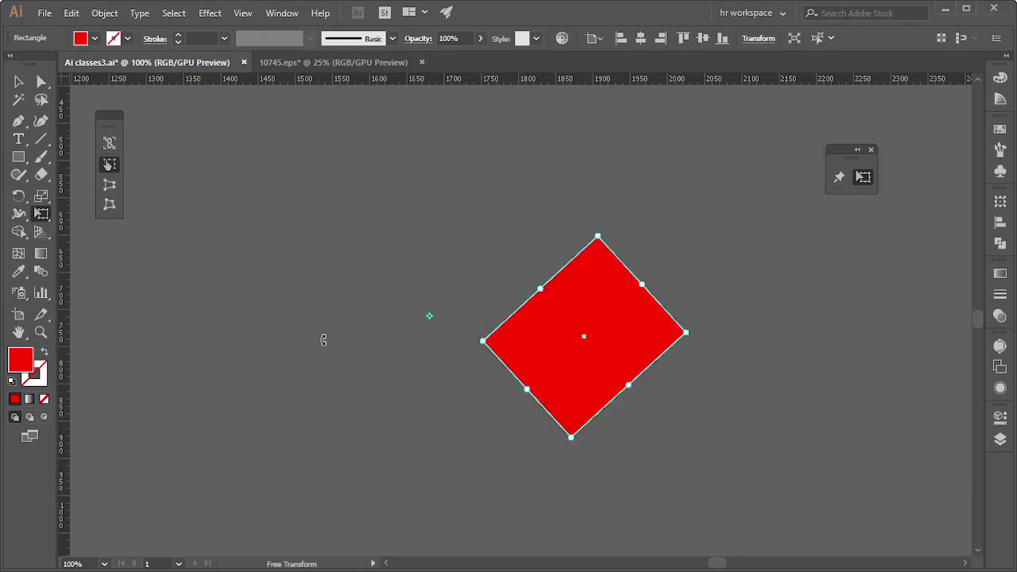
pyautogui.moveTo(429, 317); pyautogui.dragTo(584, 337)
pyautogui.moveTo(683, 284); pyautogui.dragTo(710, 354)
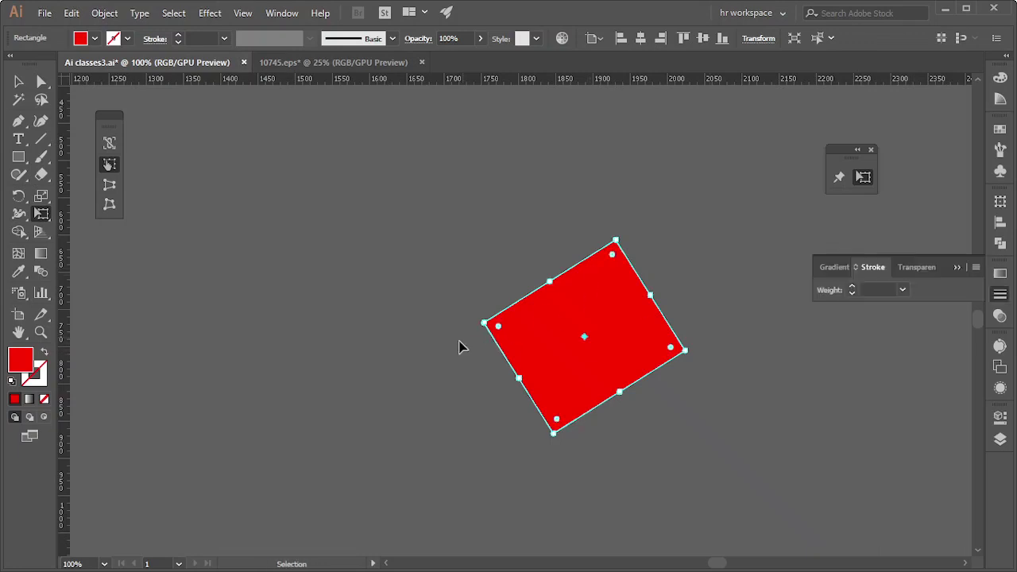
pyautogui.hotkey('ctrl', 'z')
pyautogui.hotkey('ctrl', 'z')
pyautogui.hotkey('ctrl', 'z')
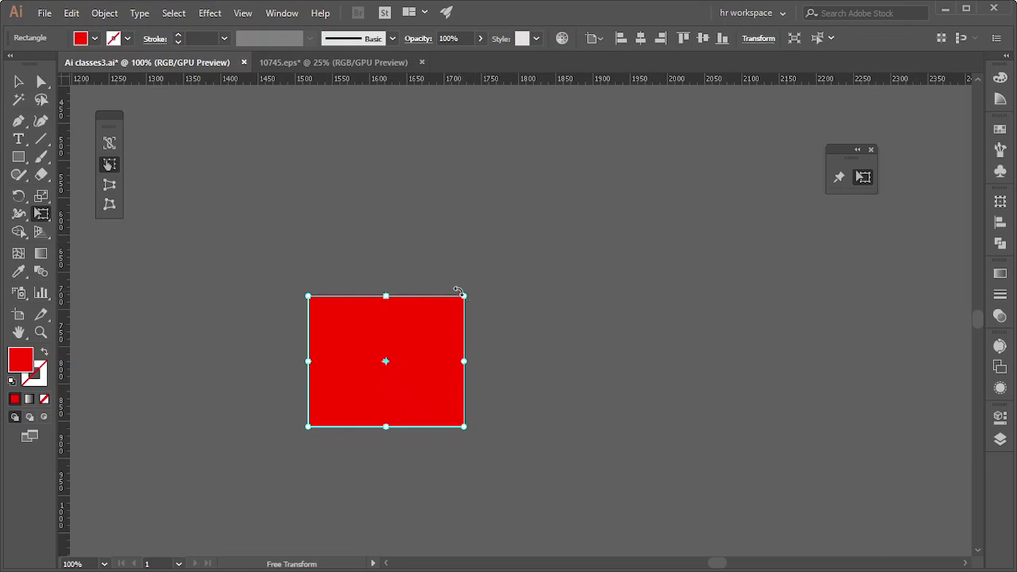
pyautogui.moveTo(464, 295)
pyautogui.mouseDown()
pyautogui.moveTo(531, 179)
pyautogui.moveTo(483, 227)
pyautogui.moveTo(521, 288)
pyautogui.moveTo(574, 204)
pyautogui.moveTo(449, 220)
pyautogui.moveTo(510, 291)
pyautogui.moveTo(493, 150)
pyautogui.moveTo(567, 223)
pyautogui.moveTo(603, 241)
pyautogui.moveTo(642, 291)
pyautogui.moveTo(458, 256)
pyautogui.moveTo(444, 266)
pyautogui.moveTo(470, 262)
pyautogui.moveTo(529, 284)
pyautogui.moveTo(456, 246)
pyautogui.moveTo(515, 326)
pyautogui.moveTo(536, 227)
pyautogui.moveTo(501, 275)
pyautogui.moveTo(565, 220)
pyautogui.moveTo(458, 286)
pyautogui.moveTo(569, 266)
pyautogui.moveTo(509, 279)
pyautogui.moveTo(503, 297)
pyautogui.moveTo(467, 318)
pyautogui.moveTo(518, 287)
pyautogui.mouseUp()
pyautogui.hotkey('ctrl', 'z')
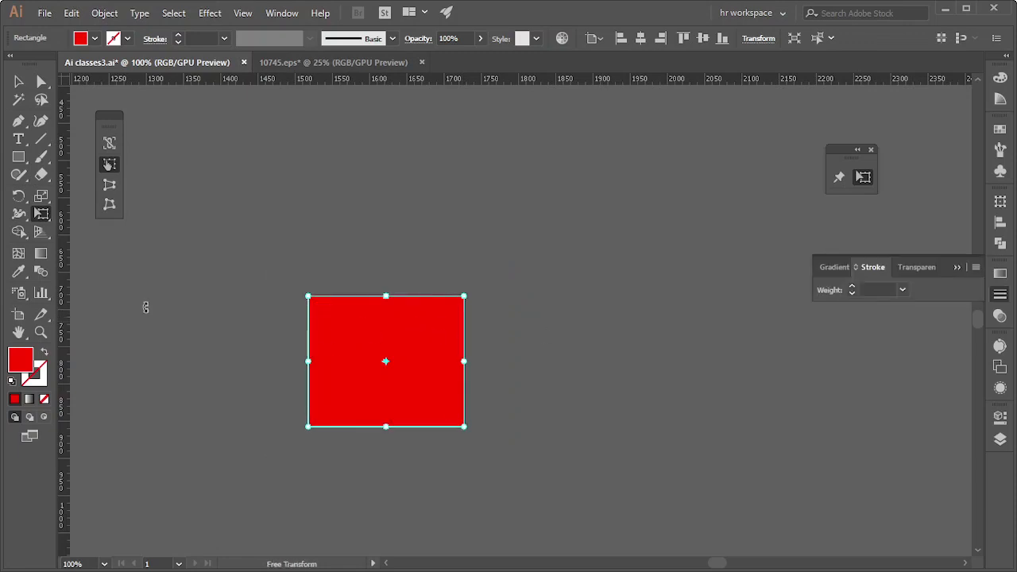
# Lock proportions, scale the square up, then widen it to about twice as wide as tall
pyautogui.click(109, 144)
pyautogui.moveTo(464, 294)
pyautogui.mouseDown()
pyautogui.moveTo(619, 269)
pyautogui.moveTo(479, 415)
pyautogui.moveTo(306, 440)
pyautogui.moveTo(508, 211)
pyautogui.moveTo(230, 227)
pyautogui.moveTo(402, 357)
pyautogui.moveTo(472, 326)
pyautogui.moveTo(525, 254)
pyautogui.moveTo(479, 241)
pyautogui.moveTo(558, 325)
pyautogui.moveTo(515, 234)
pyautogui.moveTo(605, 274)
pyautogui.moveTo(532, 241)
pyautogui.moveTo(602, 263)
pyautogui.moveTo(453, 358)
pyautogui.moveTo(451, 439)
pyautogui.moveTo(559, 371)
pyautogui.moveTo(608, 298)
pyautogui.moveTo(691, 386)
pyautogui.moveTo(643, 382)
pyautogui.moveTo(738, 344)
pyautogui.moveTo(649, 394)
pyautogui.moveTo(580, 415)
pyautogui.moveTo(431, 291)
pyautogui.moveTo(504, 381)
pyautogui.moveTo(515, 319)
pyautogui.moveTo(463, 318)
pyautogui.moveTo(564, 228)
pyautogui.moveTo(437, 300)
pyautogui.moveTo(355, 203)
pyautogui.moveTo(481, 481)
pyautogui.moveTo(533, 300)
pyautogui.moveTo(529, 324)
pyautogui.mouseUp()
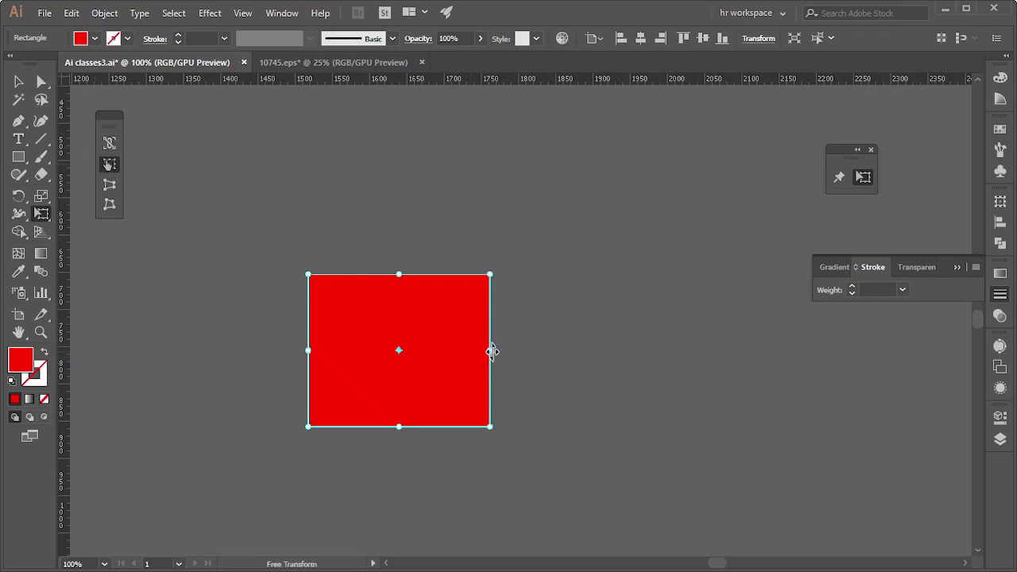
pyautogui.moveTo(491, 350)
pyautogui.mouseDown()
pyautogui.moveTo(635, 322)
pyautogui.moveTo(699, 349)
pyautogui.mouseUp()
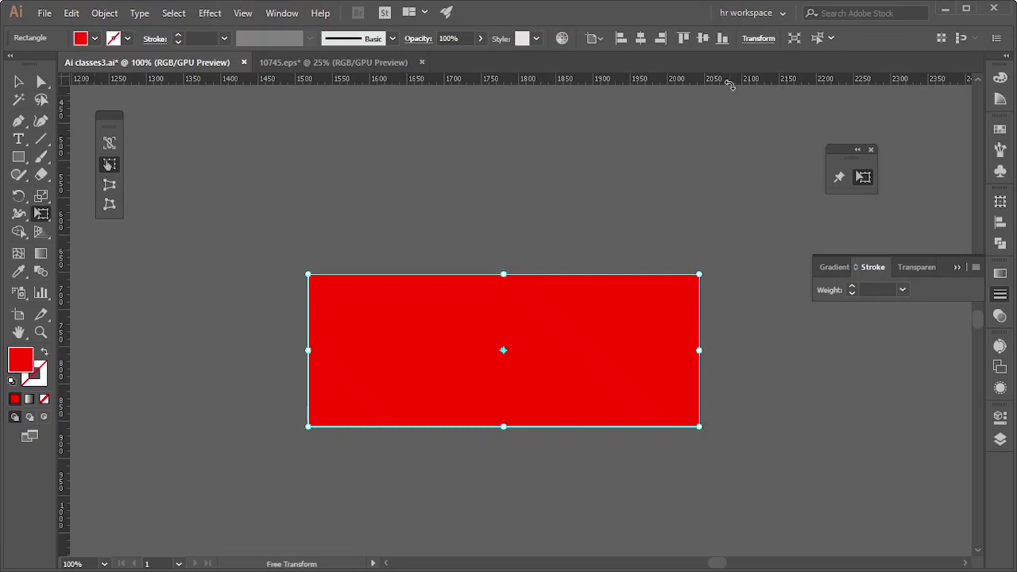
pyautogui.press('v')
pyautogui.moveTo(699, 274); pyautogui.dragTo(596, 318)
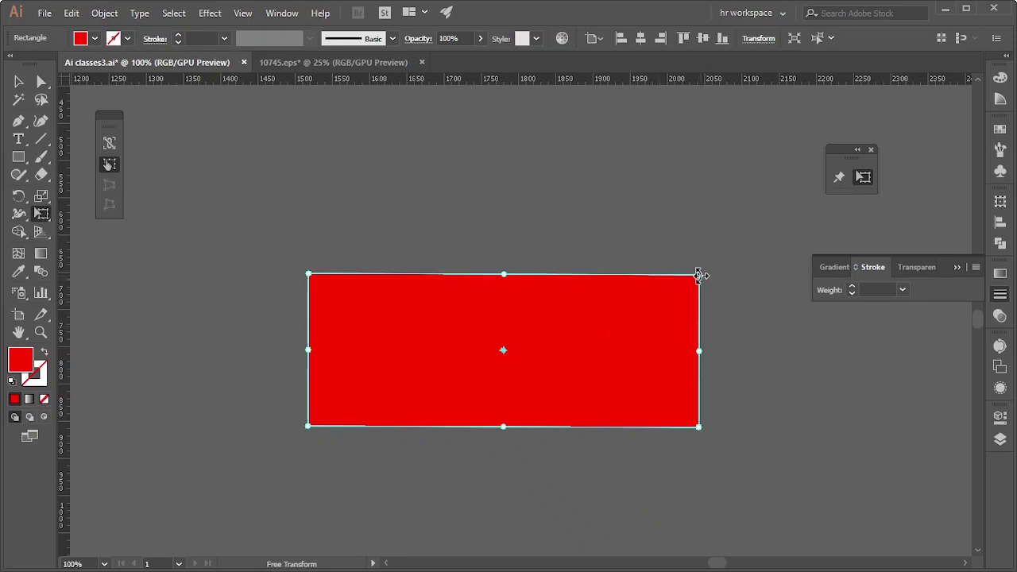
pyautogui.moveTo(696, 279)
pyautogui.mouseDown()
pyautogui.moveTo(550, 212)
pyautogui.moveTo(469, 258)
pyautogui.moveTo(438, 236)
pyautogui.moveTo(470, 211)
pyautogui.moveTo(539, 212)
pyautogui.moveTo(540, 268)
pyautogui.moveTo(438, 236)
pyautogui.moveTo(443, 268)
pyautogui.moveTo(586, 262)
pyautogui.moveTo(665, 272)
pyautogui.moveTo(635, 263)
pyautogui.moveTo(633, 272)
pyautogui.mouseUp()
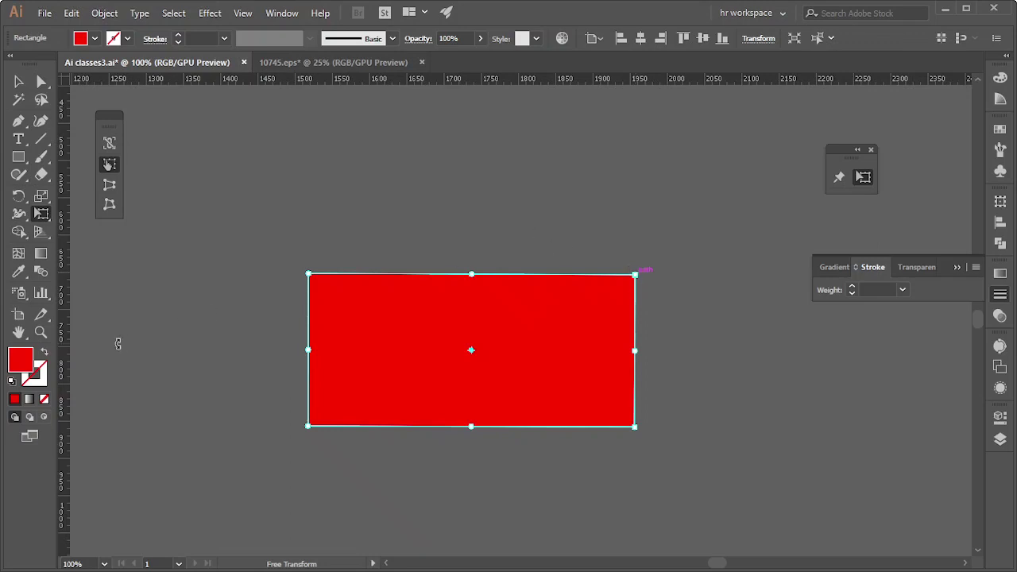
pyautogui.click(109, 208)
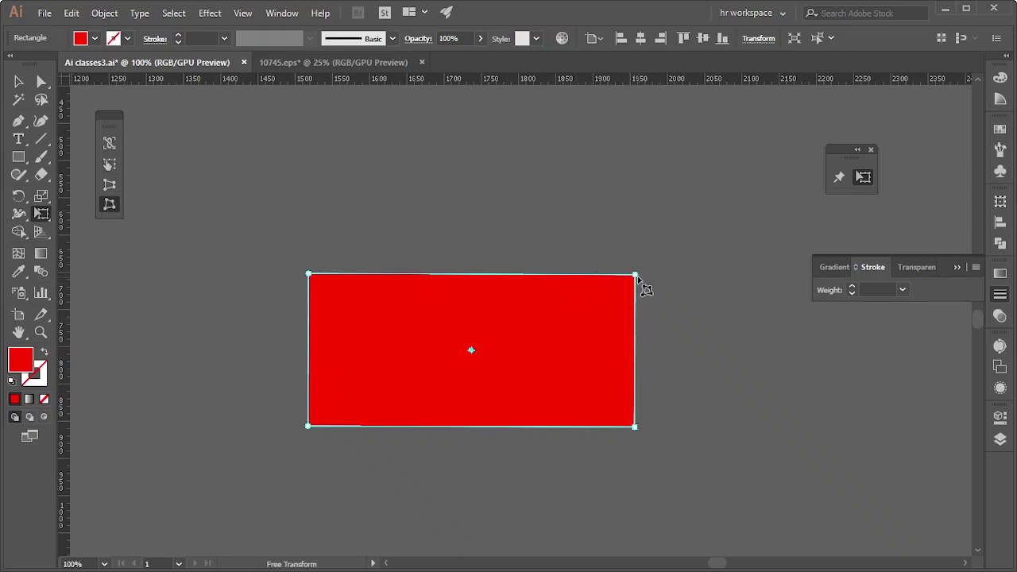
pyautogui.moveTo(637, 276)
pyautogui.mouseDown()
pyautogui.moveTo(478, 171)
pyautogui.moveTo(540, 195)
pyautogui.moveTo(565, 243)
pyautogui.moveTo(551, 244)
pyautogui.moveTo(577, 216)
pyautogui.moveTo(526, 210)
pyautogui.moveTo(604, 207)
pyautogui.moveTo(572, 223)
pyautogui.moveTo(542, 170)
pyautogui.moveTo(415, 256)
pyautogui.moveTo(311, 283)
pyautogui.moveTo(305, 135)
pyautogui.moveTo(642, 325)
pyautogui.moveTo(572, 164)
pyautogui.moveTo(524, 159)
pyautogui.mouseUp()
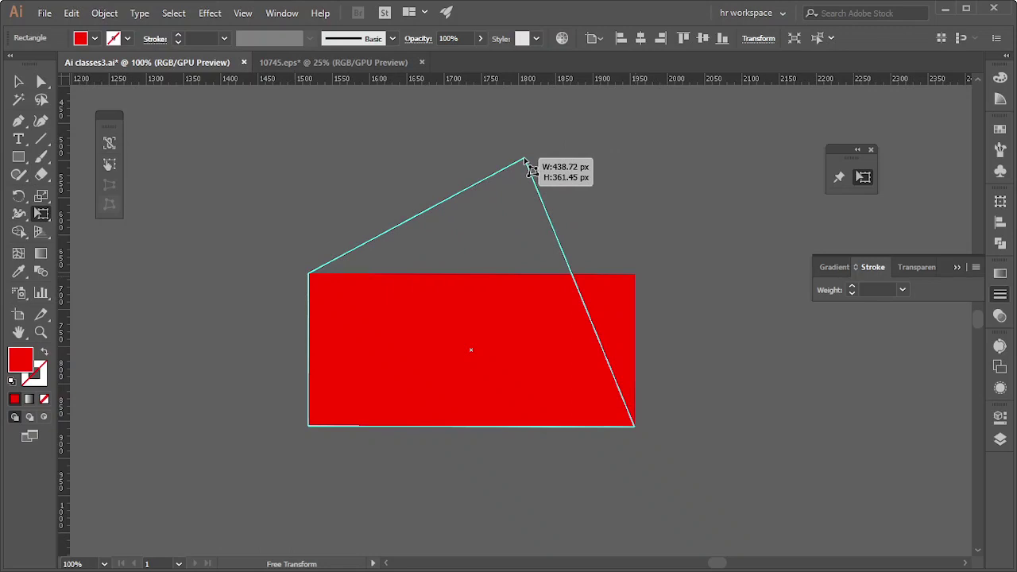
pyautogui.moveTo(525, 159)
pyautogui.mouseDown()
pyautogui.moveTo(488, 277)
pyautogui.moveTo(484, 186)
pyautogui.moveTo(492, 205)
pyautogui.mouseUp()
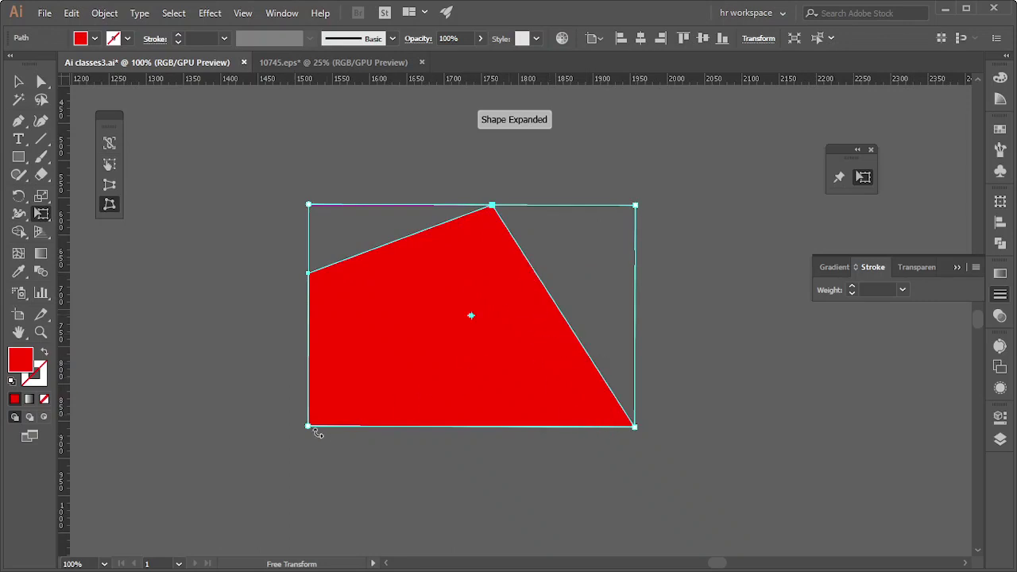
pyautogui.moveTo(309, 428)
pyautogui.mouseDown()
pyautogui.moveTo(465, 363)
pyautogui.moveTo(487, 382)
pyautogui.mouseUp()
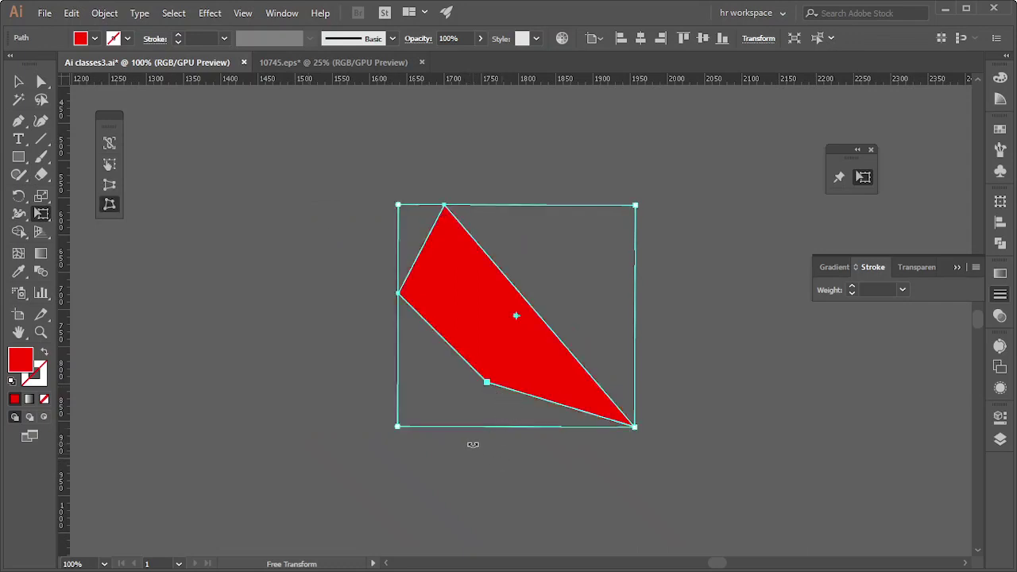
pyautogui.press('v')
pyautogui.hotkey('ctrl', 'z')
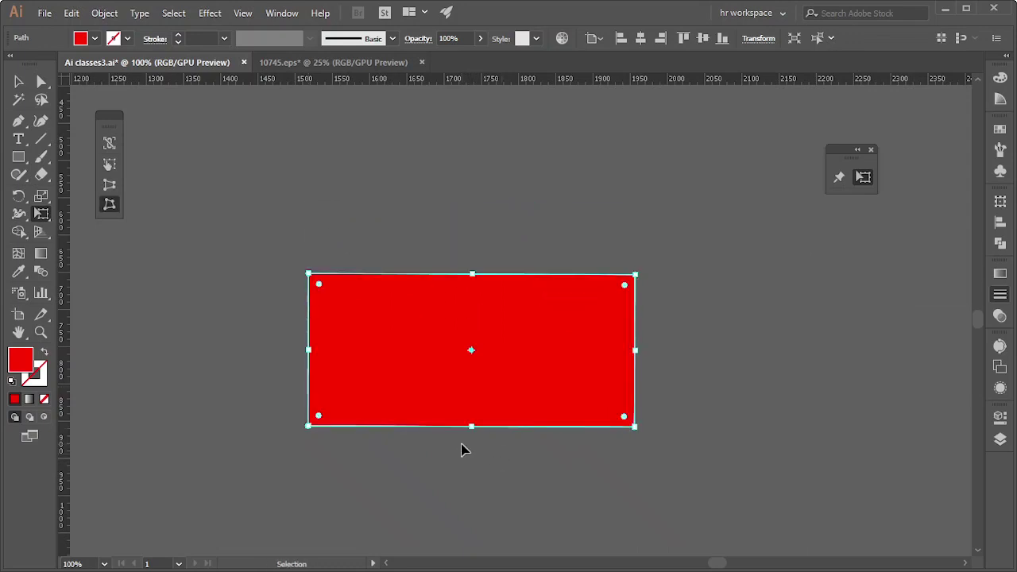
pyautogui.press('e')
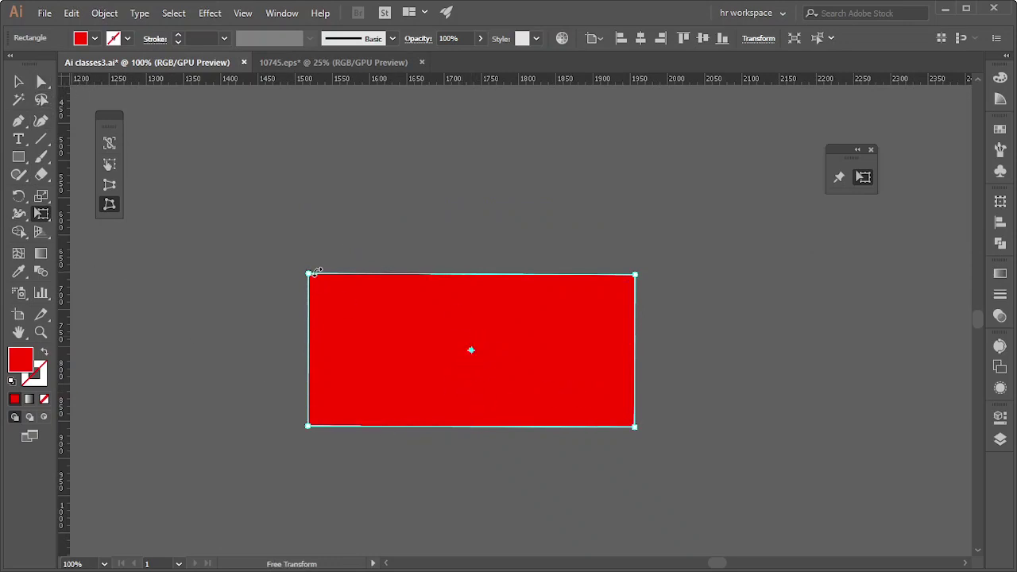
pyautogui.click(110, 187)
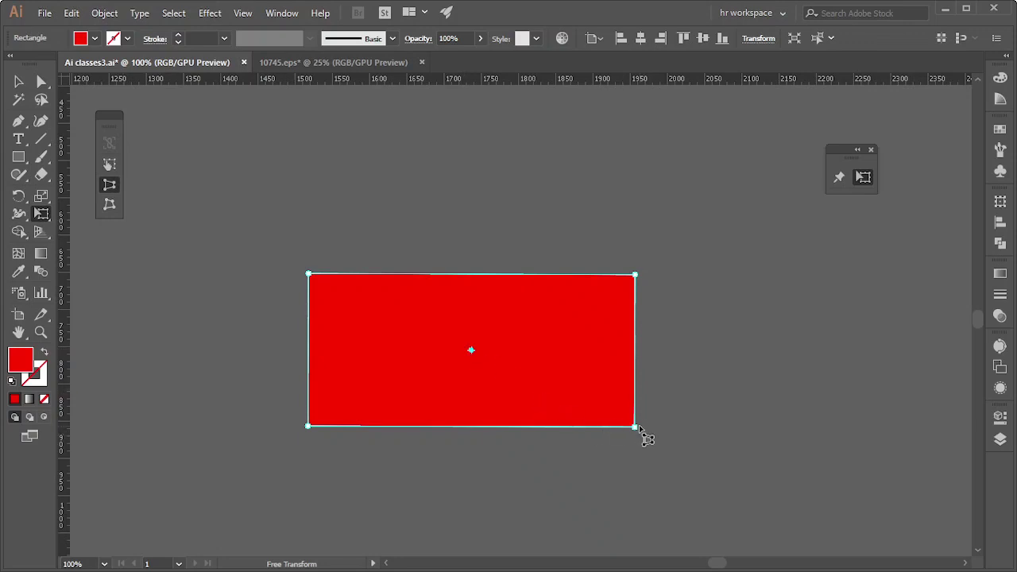
pyautogui.moveTo(636, 427)
pyautogui.mouseDown()
pyautogui.moveTo(552, 370)
pyautogui.moveTo(560, 392)
pyautogui.moveTo(624, 370)
pyautogui.mouseUp()
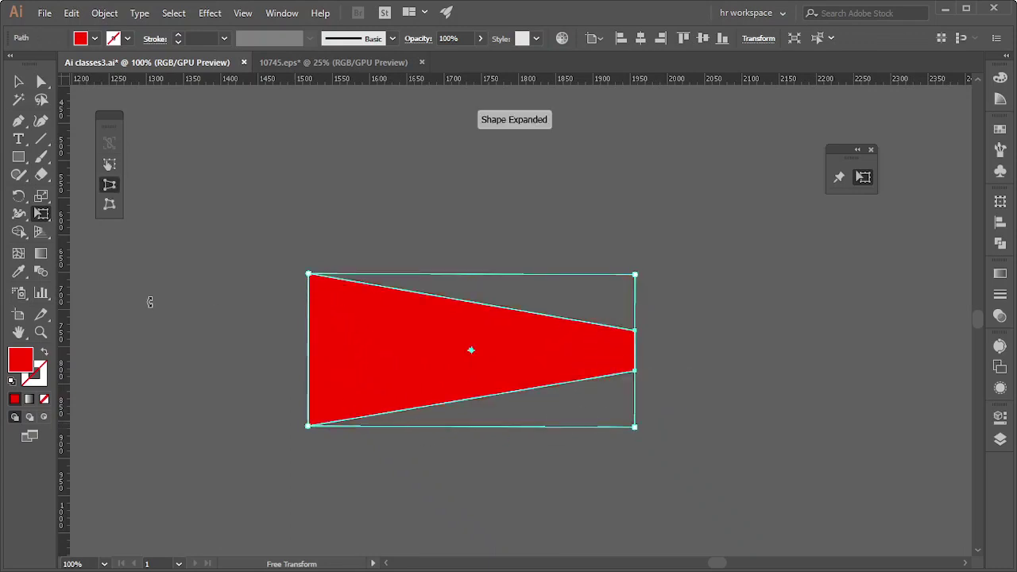
pyautogui.click(19, 82)
pyautogui.click(635, 499)
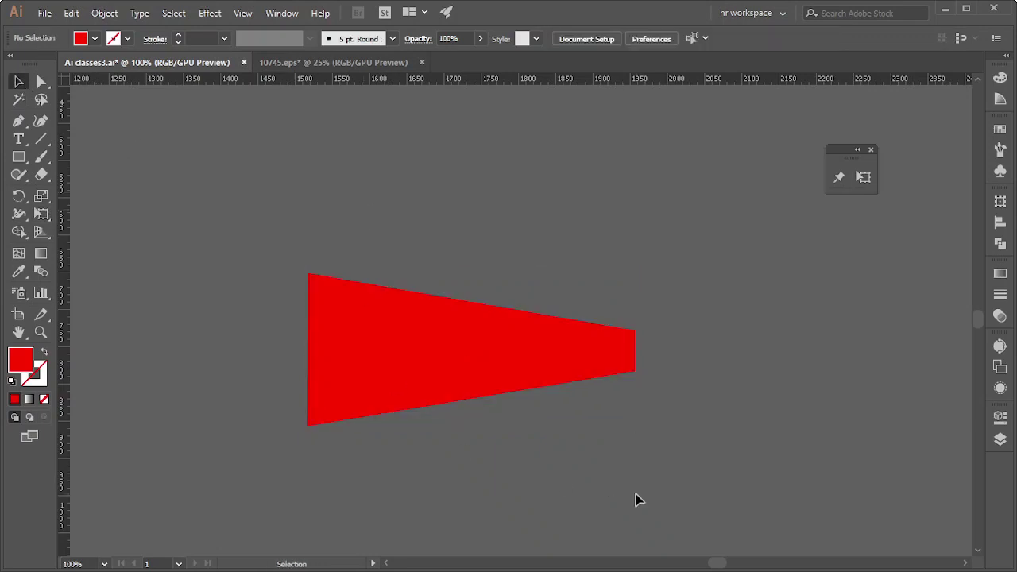
pyautogui.hotkey('ctrl', 'z')
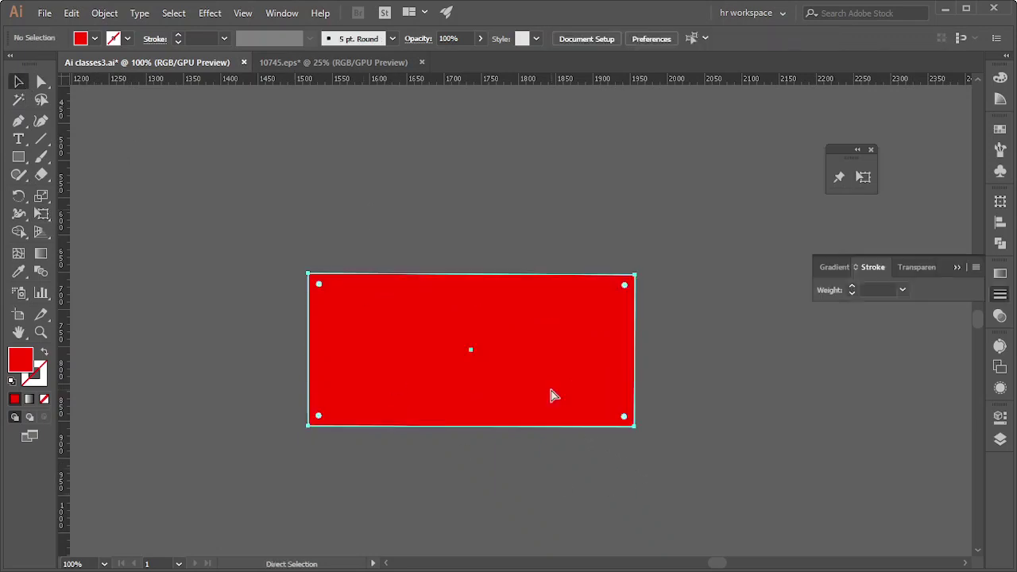
pyautogui.hotkey('ctrl', 'z')
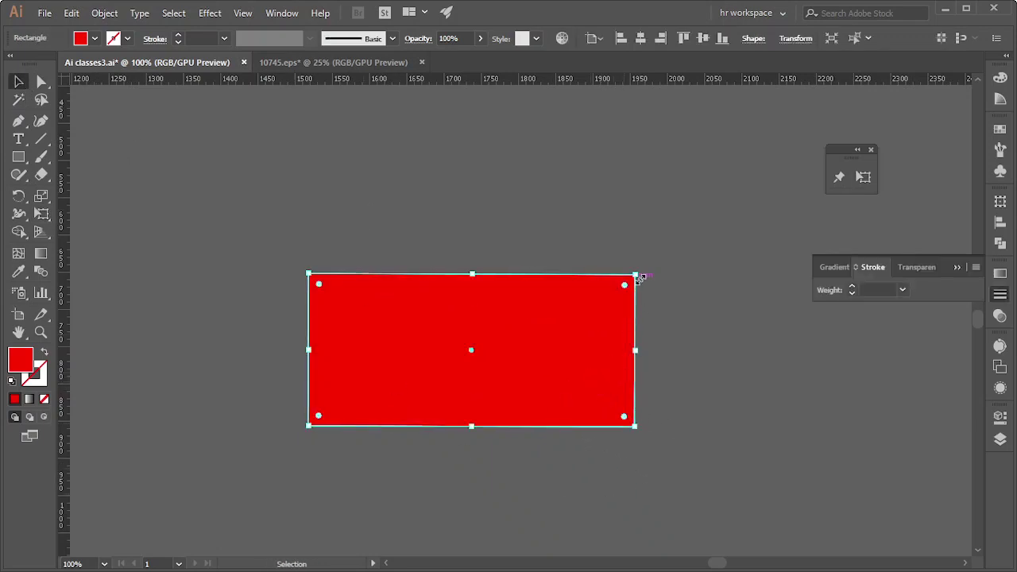
# Rotate the red rectangle 90° upright and move it down slightly
pyautogui.moveTo(640, 275)
pyautogui.mouseDown()
pyautogui.moveTo(613, 416)
pyautogui.moveTo(552, 468)
pyautogui.moveTo(578, 466)
pyautogui.mouseUp()
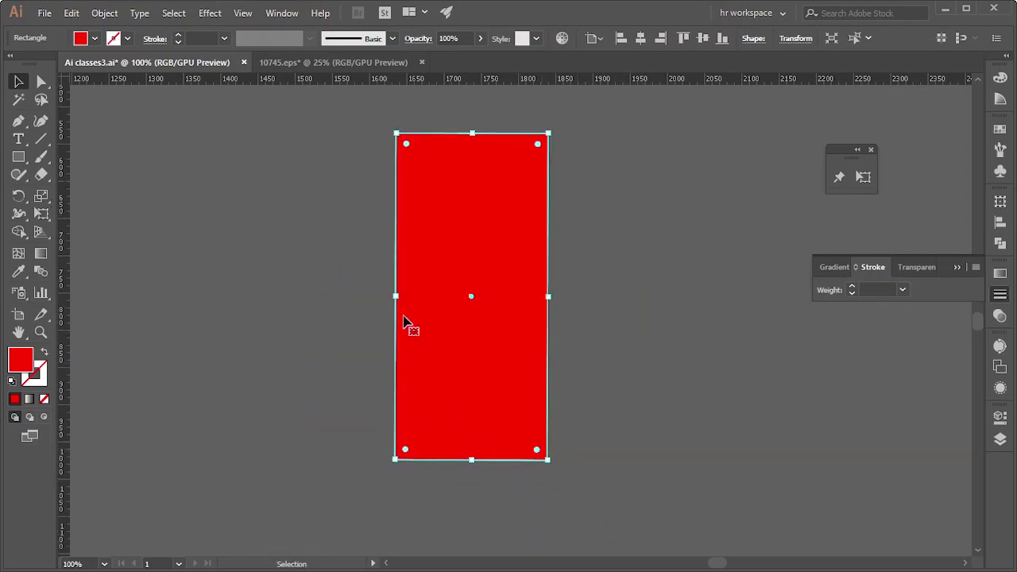
pyautogui.click(239, 242)
pyautogui.moveTo(472, 291); pyautogui.dragTo(472, 326)
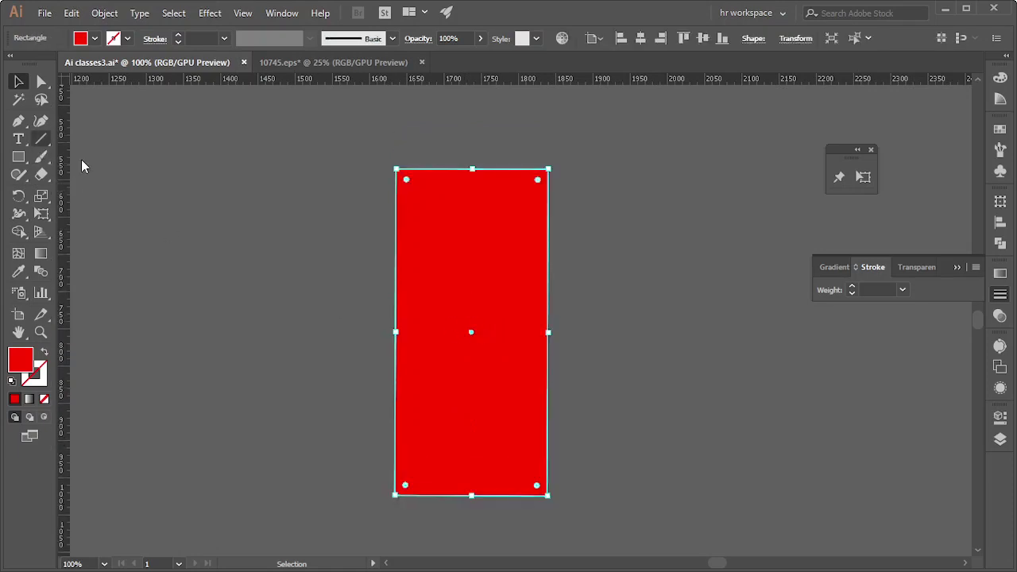
# Draw a vertical line down the rectangle with the Line Segment tool
pyautogui.press('\\')
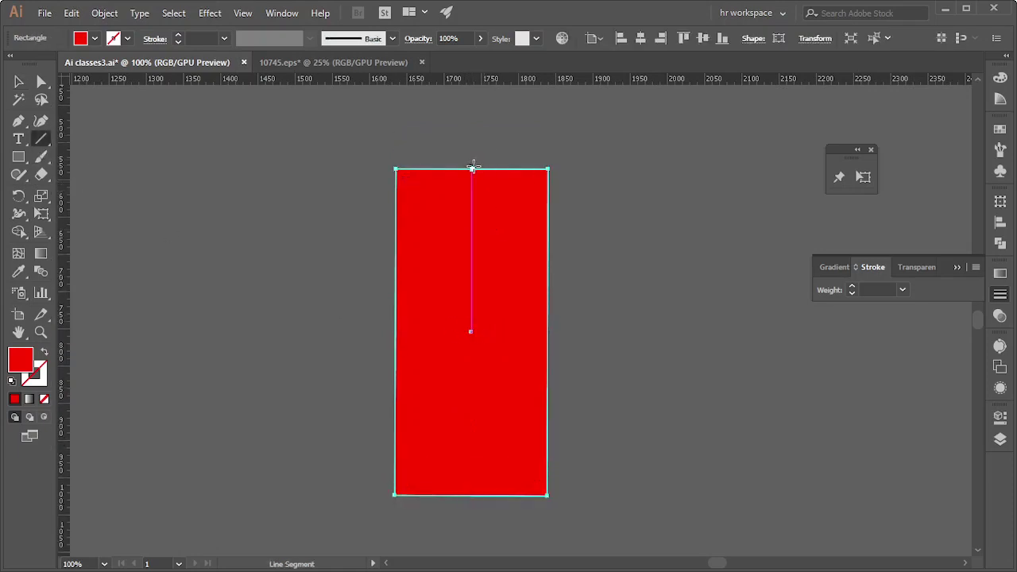
pyautogui.moveTo(473, 166); pyautogui.dragTo(472, 308)
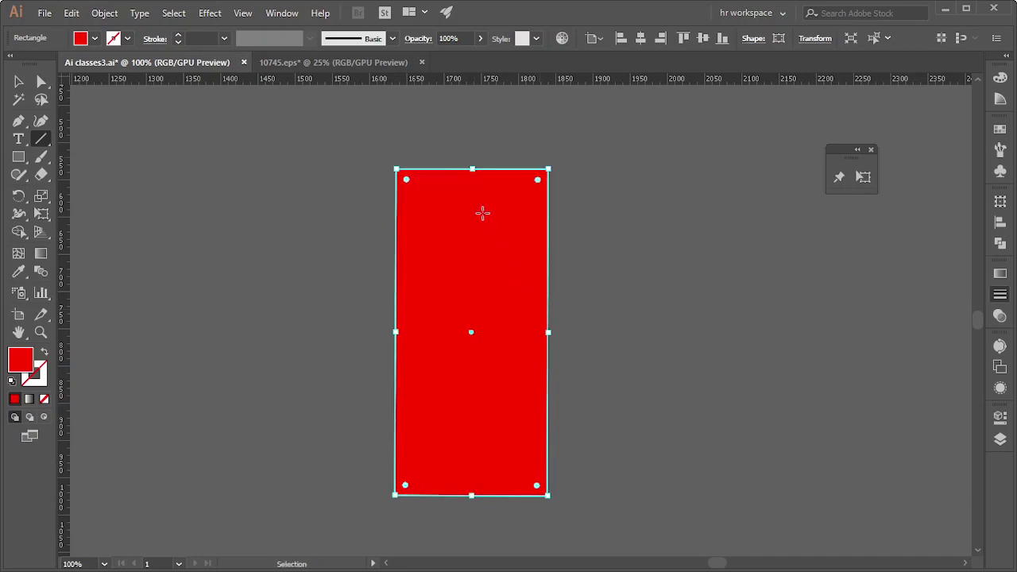
pyautogui.hotkey('ctrl', 'z')
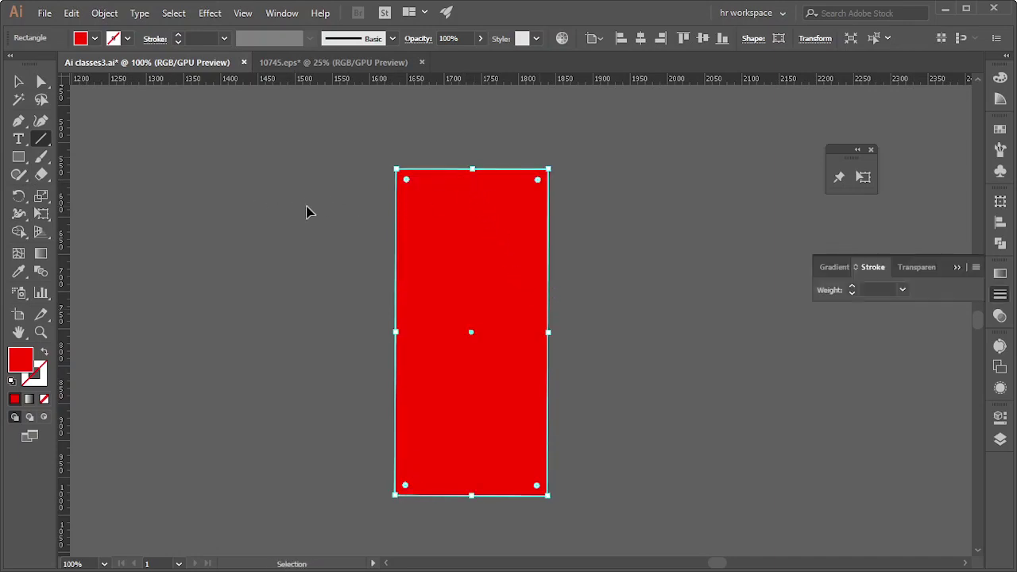
pyautogui.hotkey('ctrl', 'shift', 'a')
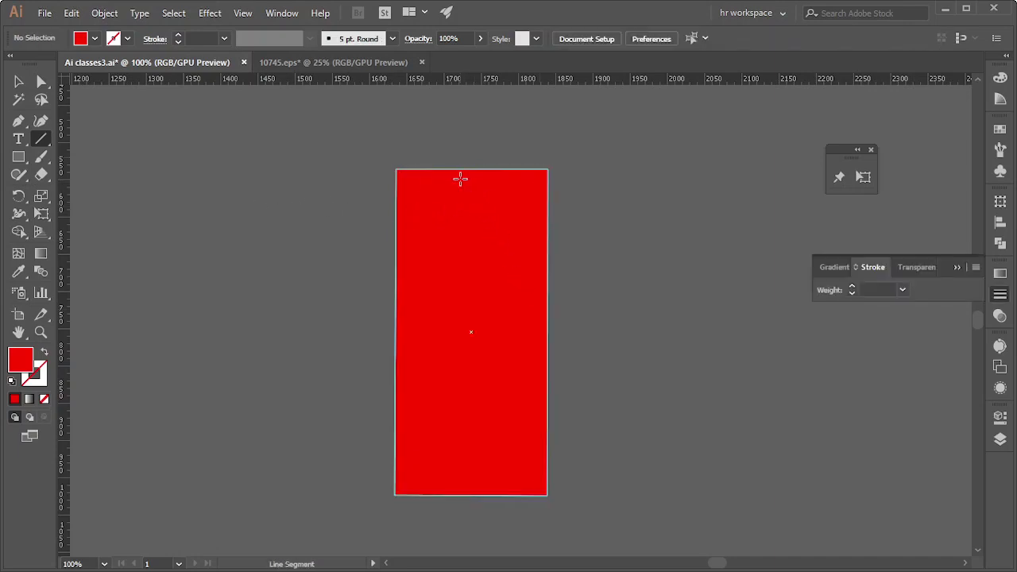
pyautogui.moveTo(460, 178); pyautogui.dragTo(439, 470)
pyautogui.click(439, 469)
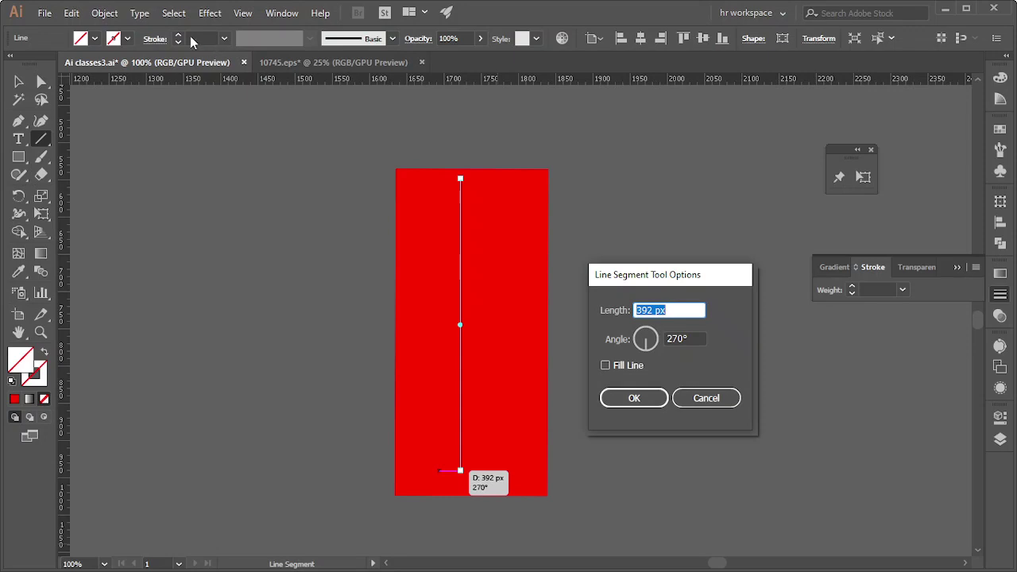
pyautogui.click(706, 398)
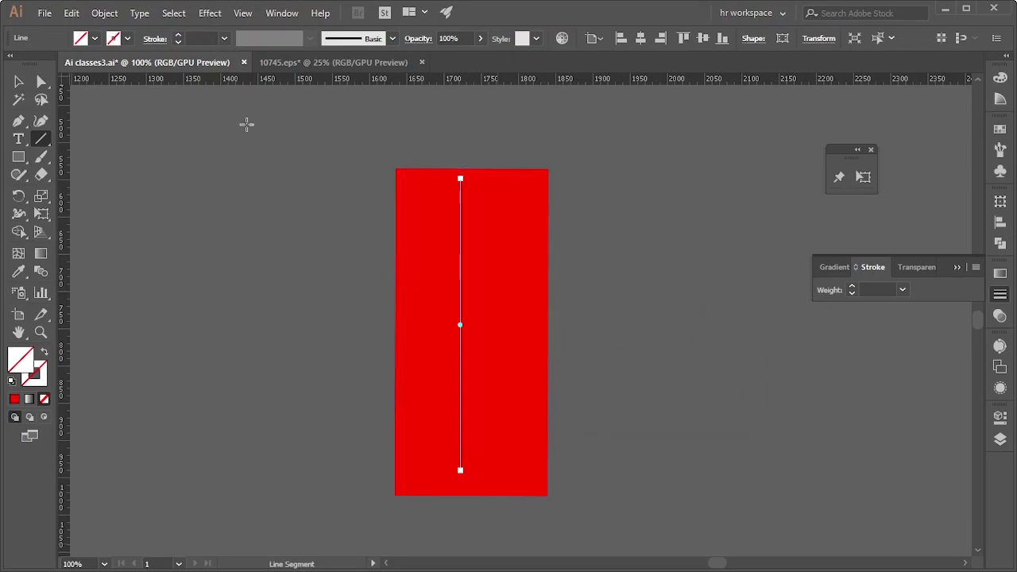
# Bring the stroke colour forward to edit the new line's stroke
pyautogui.scroll(1, 202, 39)
pyautogui.scroll(8, 202, 38)
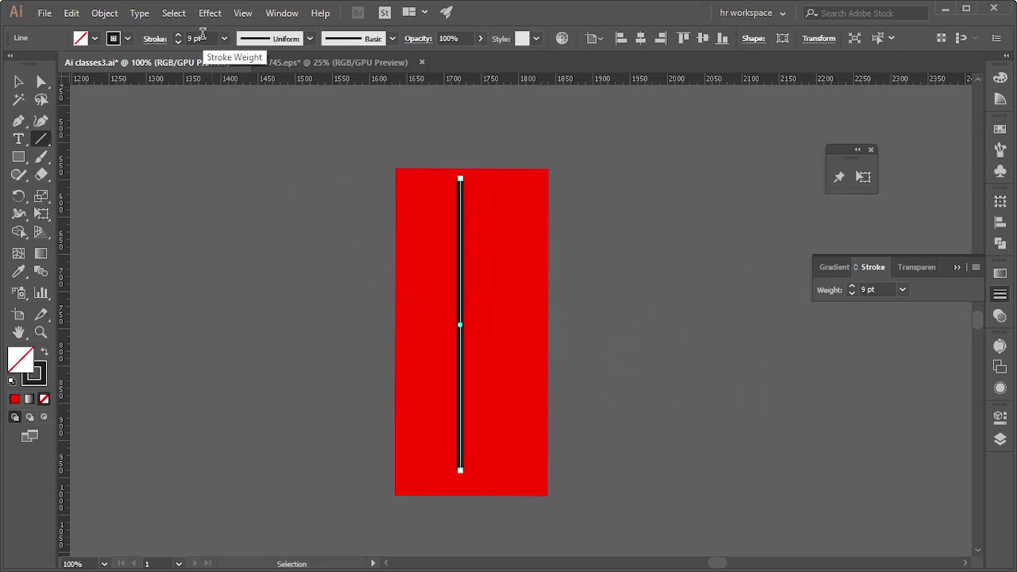
pyautogui.scroll(2, 202, 38)
pyautogui.scroll(4, 203, 37)
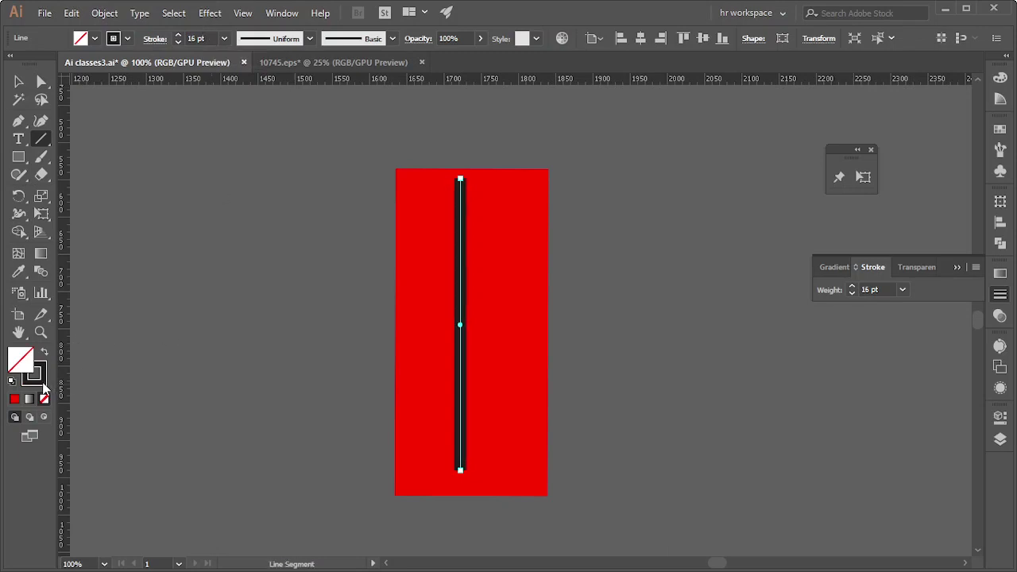
pyautogui.click(43, 385)
# Make the line's stroke white, centre it horizontally on the red rectangle, then reselect the rectangle
pyautogui.click(832, 172)
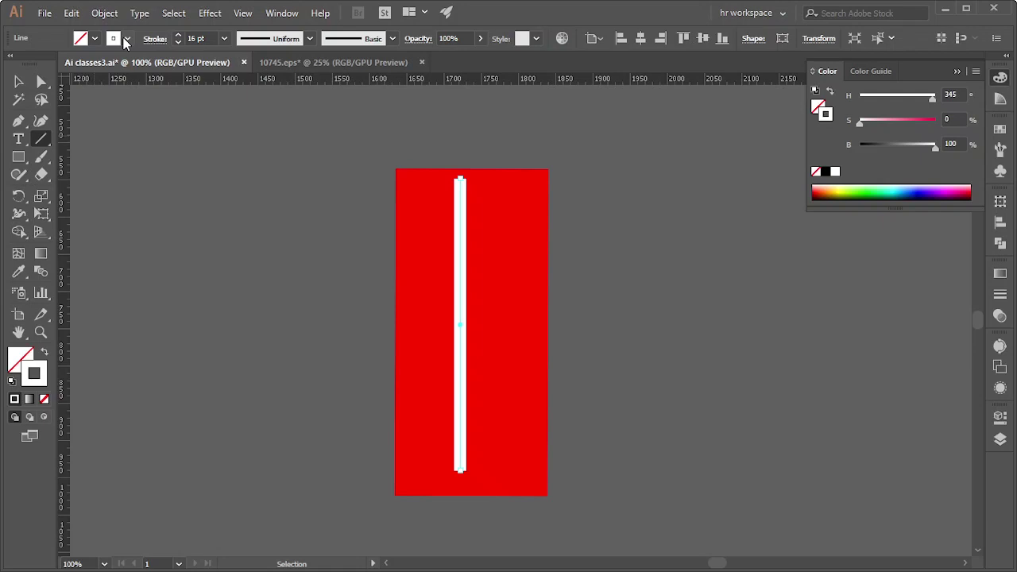
pyautogui.click(20, 83)
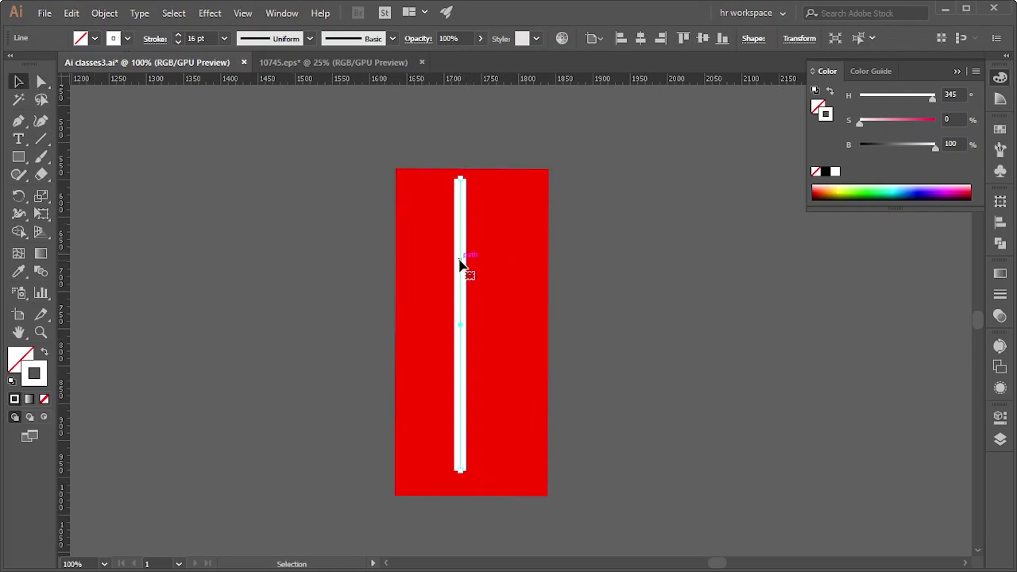
pyautogui.click(515, 302)
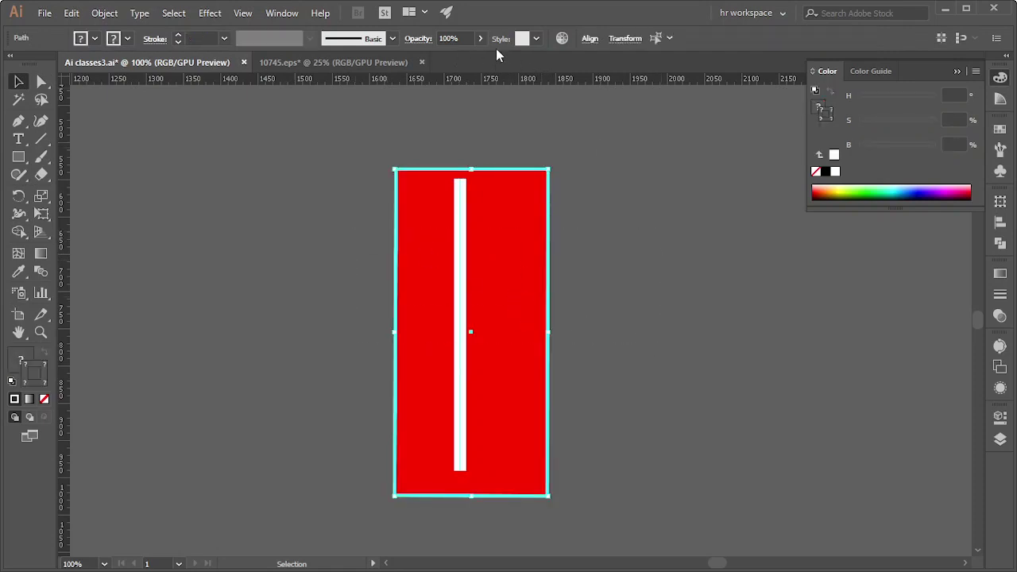
pyautogui.click(592, 39)
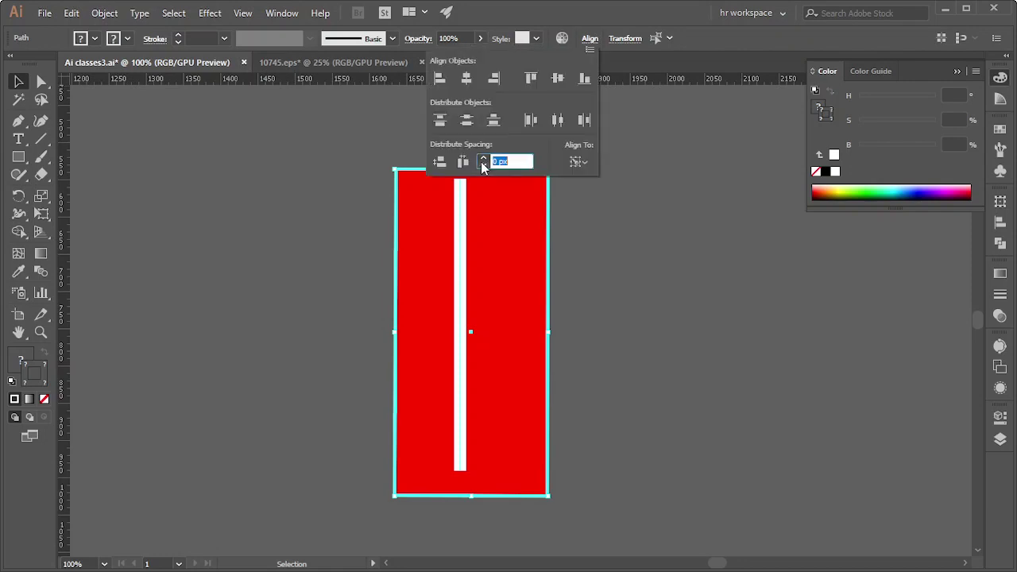
pyautogui.click(469, 78)
pyautogui.click(621, 215)
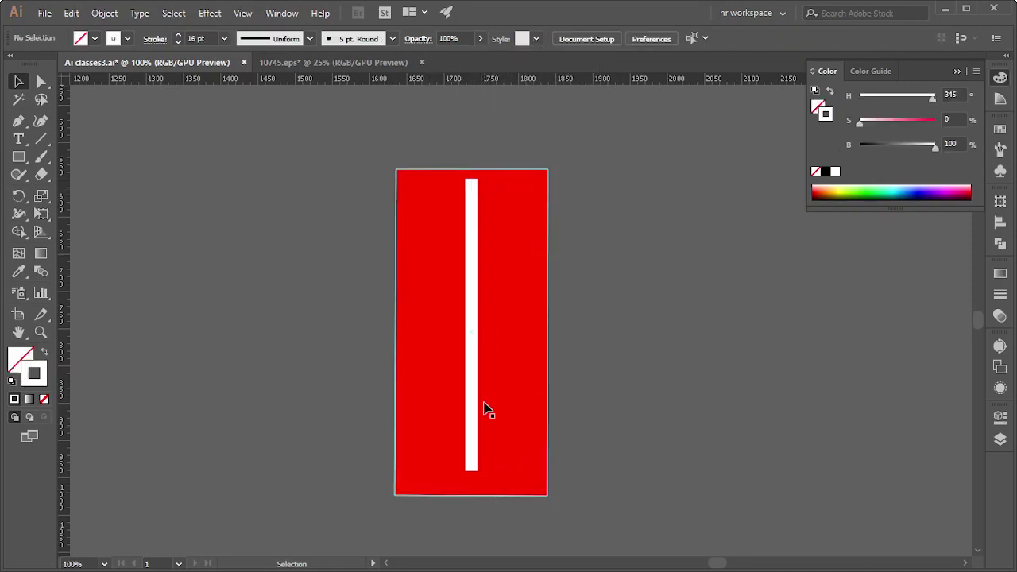
pyautogui.click(516, 236)
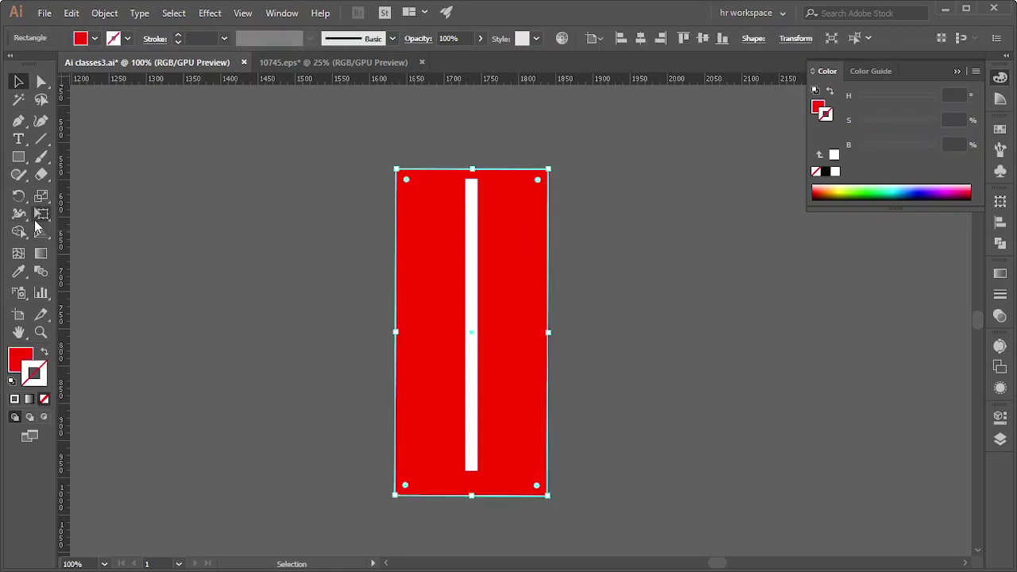
# Perspective-distort the red rectangle into a trapezoid narrowing at the top, undoing an accidental rotation
pyautogui.click(40, 214)
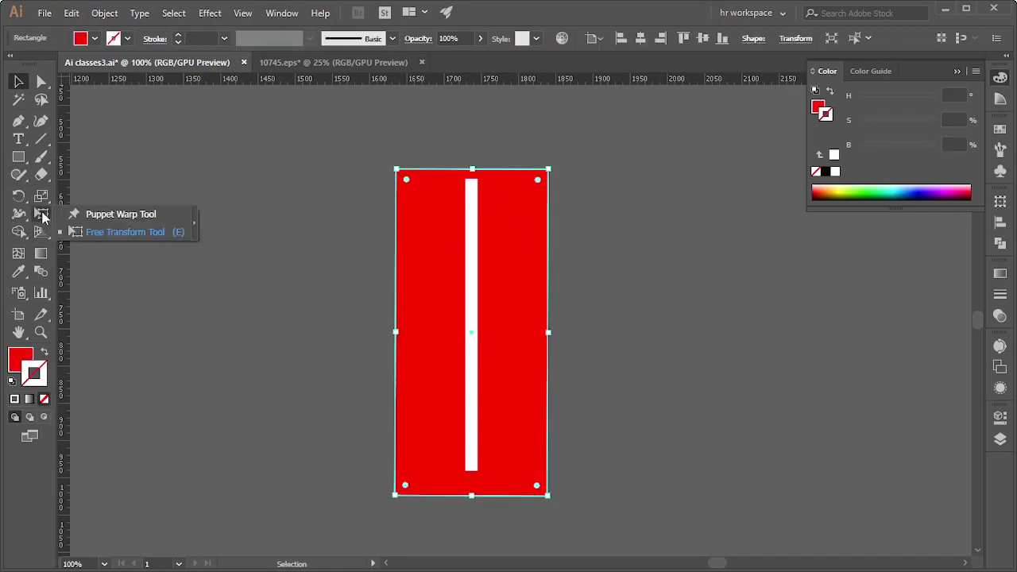
pyautogui.click(132, 232)
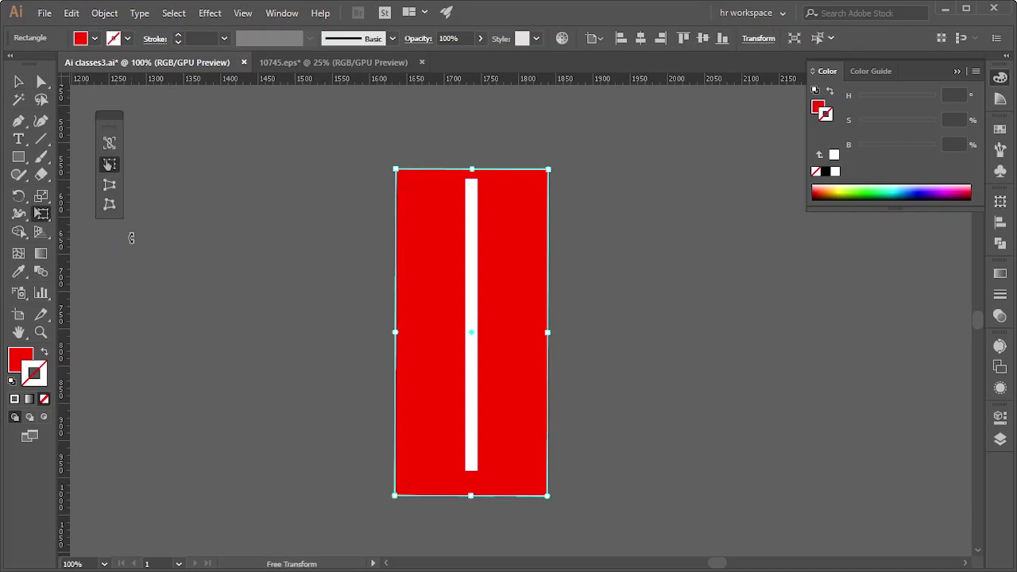
pyautogui.click(109, 187)
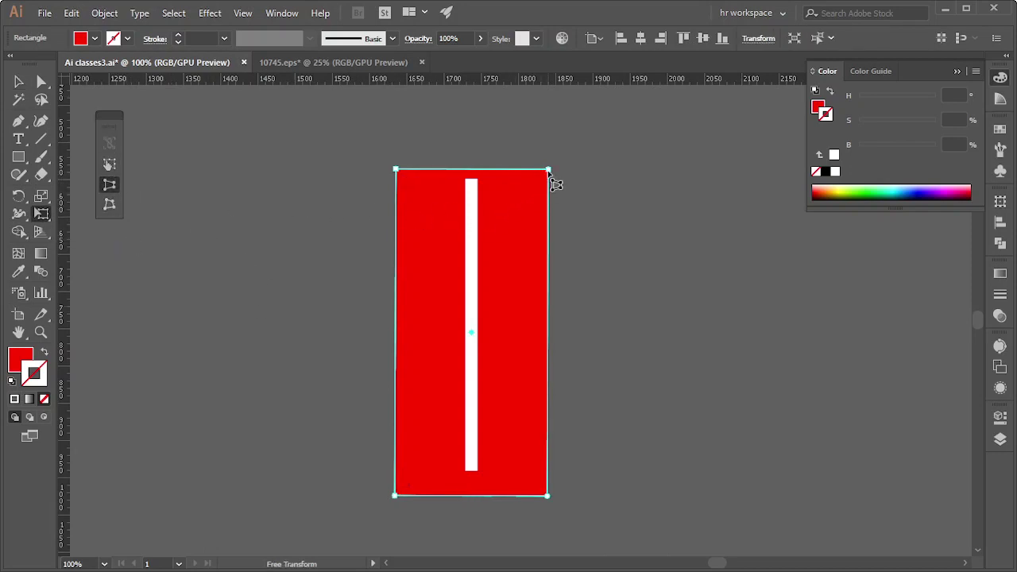
pyautogui.moveTo(549, 172); pyautogui.dragTo(504, 179)
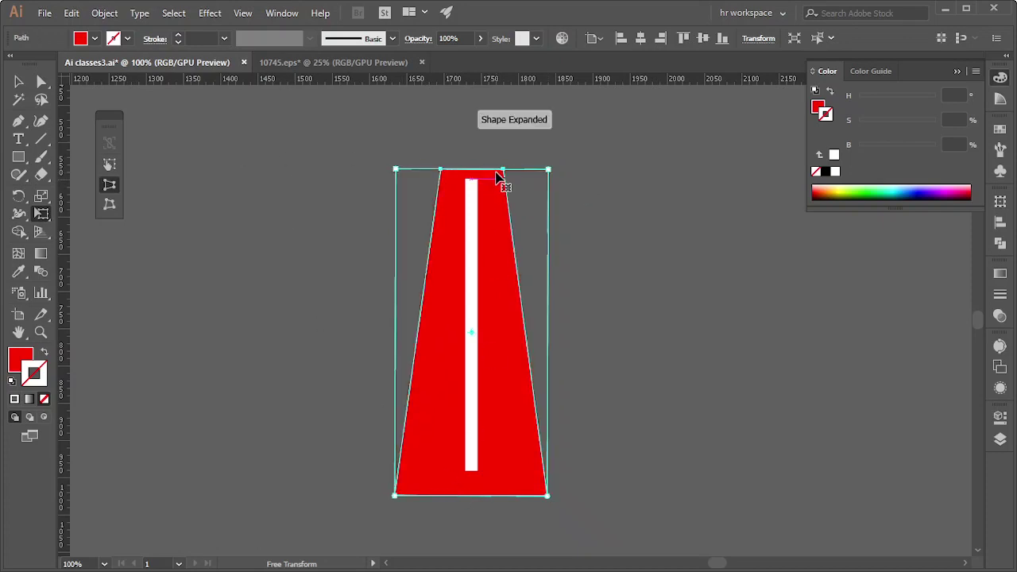
pyautogui.moveTo(507, 168)
pyautogui.mouseDown()
pyautogui.moveTo(589, 170)
pyautogui.moveTo(538, 152)
pyautogui.mouseUp()
pyautogui.hotkey('ctrl', 'z')
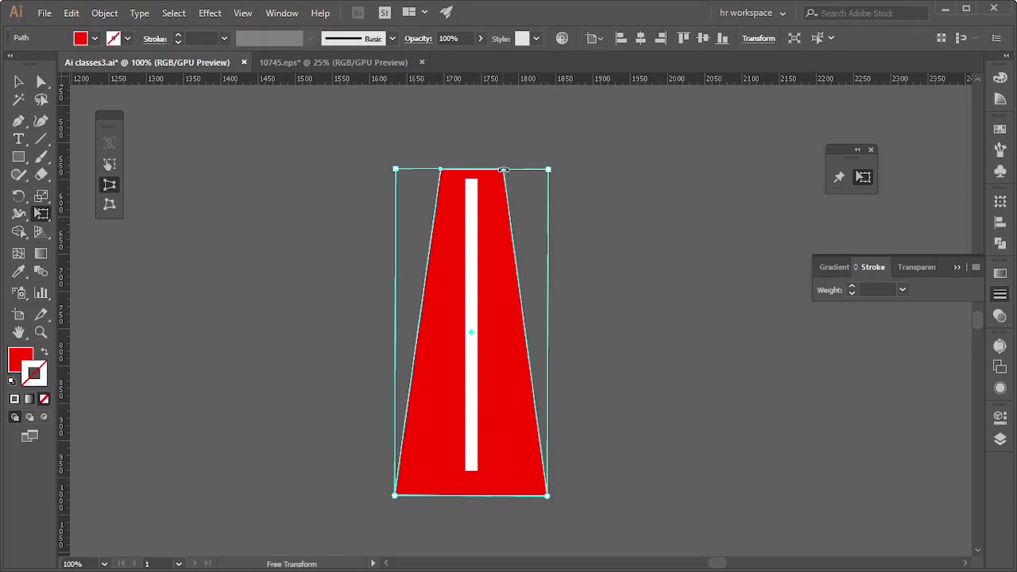
# Move the trapezoid to the right of the white bar, undoing stray rotations
pyautogui.moveTo(501, 189); pyautogui.dragTo(657, 197)
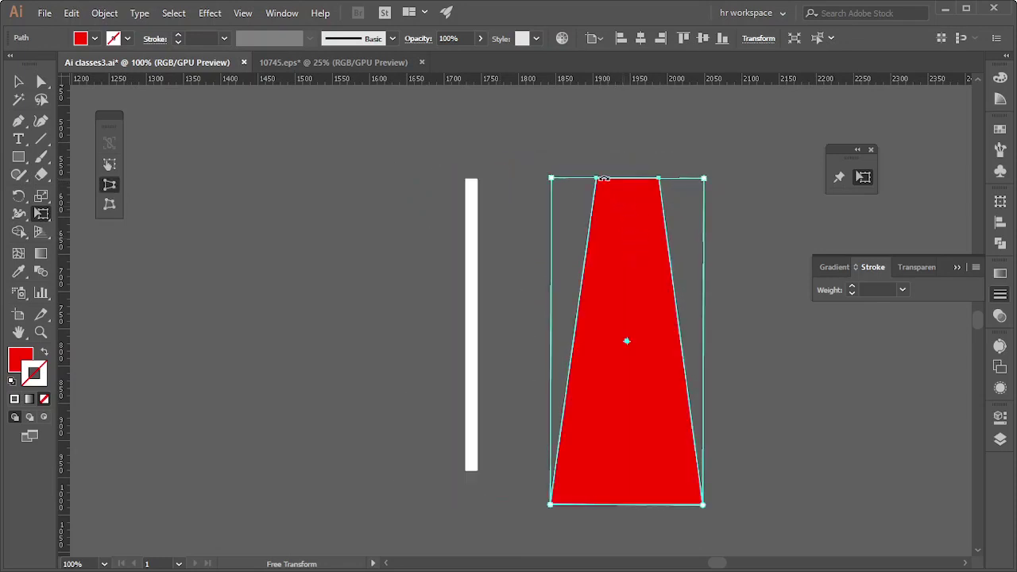
pyautogui.click(111, 185)
pyautogui.moveTo(597, 179)
pyautogui.mouseDown()
pyautogui.moveTo(411, 175)
pyautogui.moveTo(391, 146)
pyautogui.mouseUp()
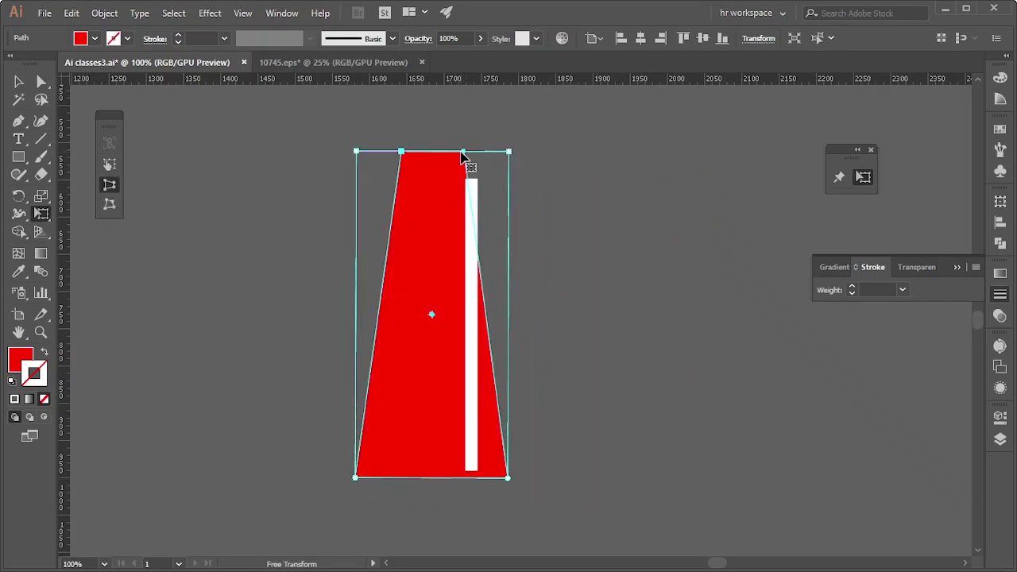
pyautogui.moveTo(463, 154); pyautogui.dragTo(439, 243)
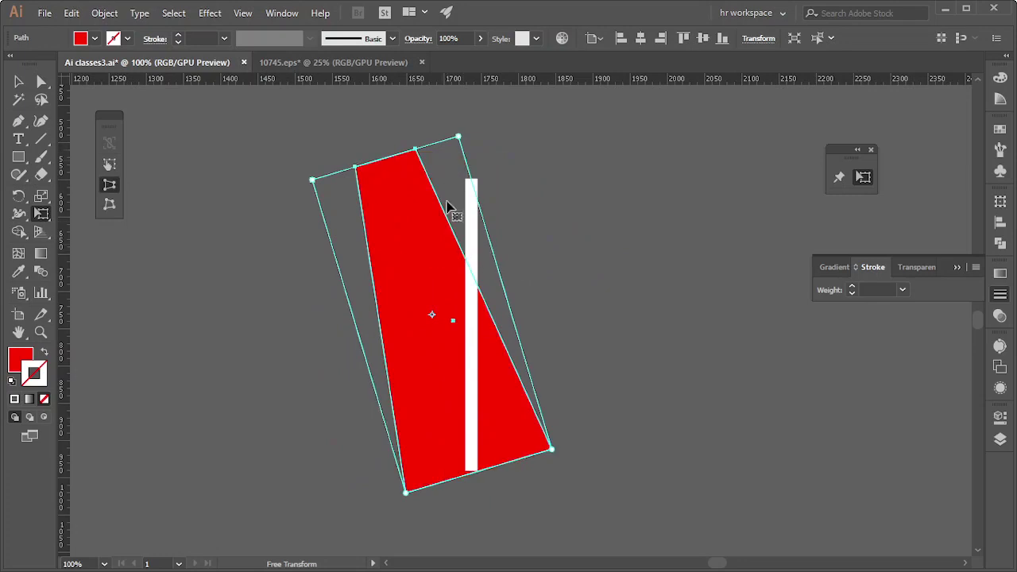
pyautogui.hotkey('ctrl', 'z')
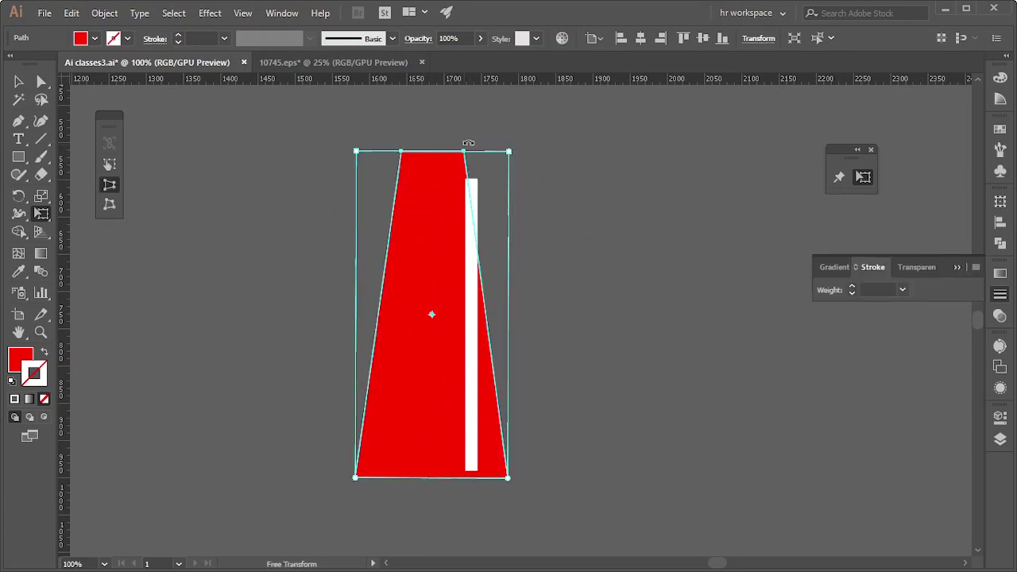
pyautogui.moveTo(462, 152); pyautogui.dragTo(590, 199)
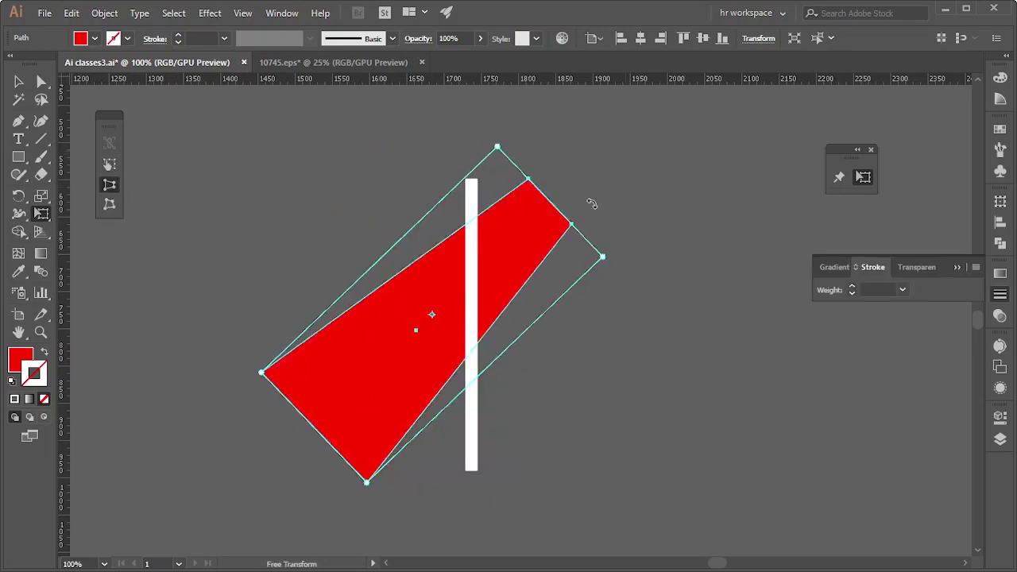
pyautogui.hotkey('ctrl', 'z')
pyautogui.hotkey('ctrl', 'z')
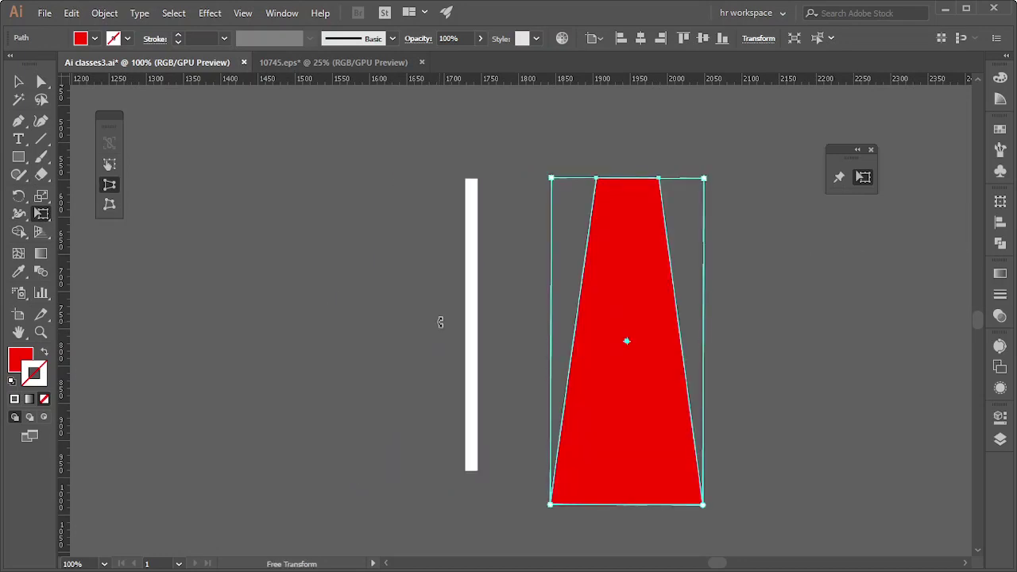
pyautogui.click(19, 156)
# Draw a red square left of the bar, perspective-distort it into a right-pointing arrowhead, then view 10745.eps
pyautogui.moveTo(186, 263); pyautogui.dragTo(289, 372)
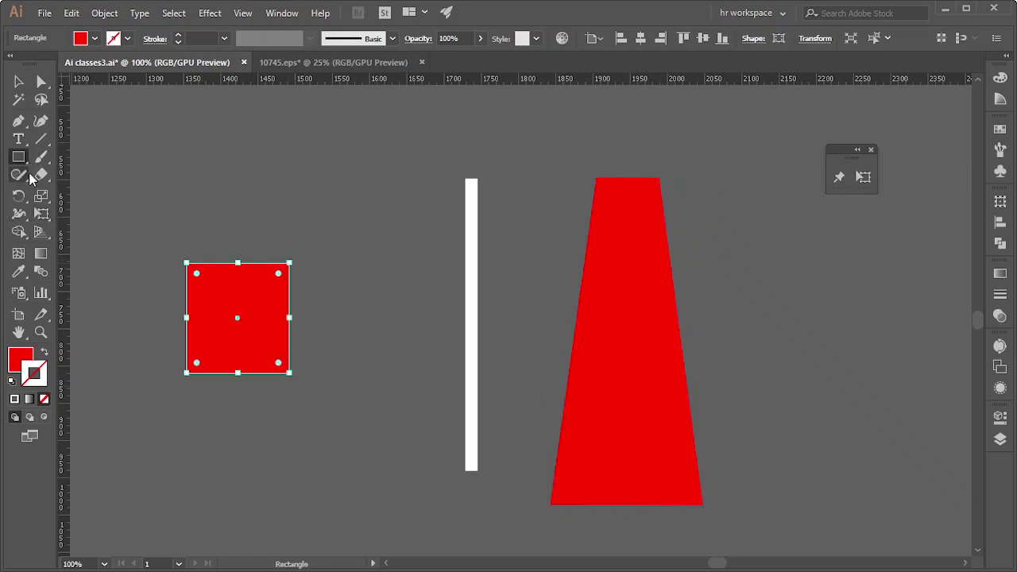
pyautogui.click(50, 217)
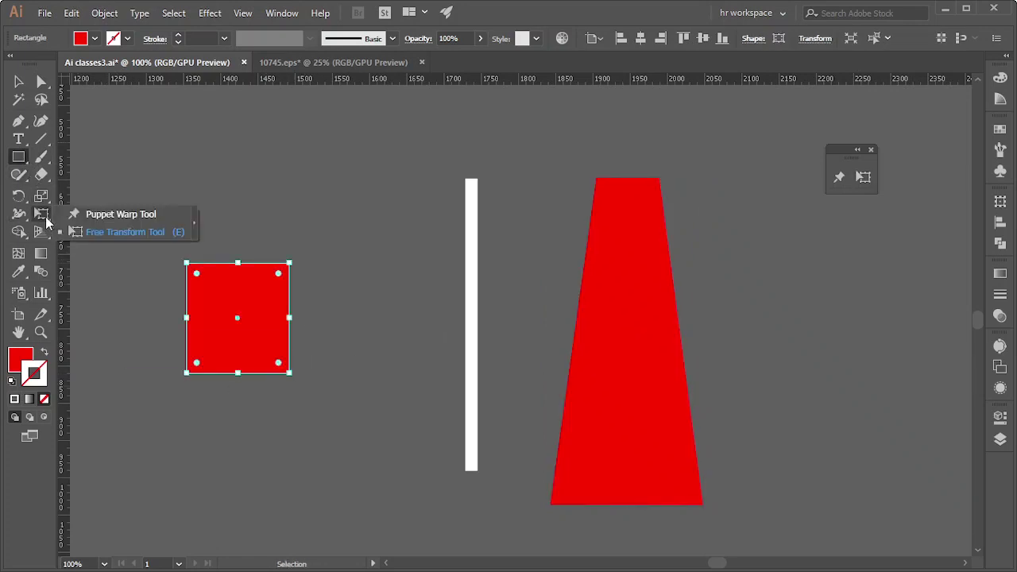
pyautogui.click(122, 239)
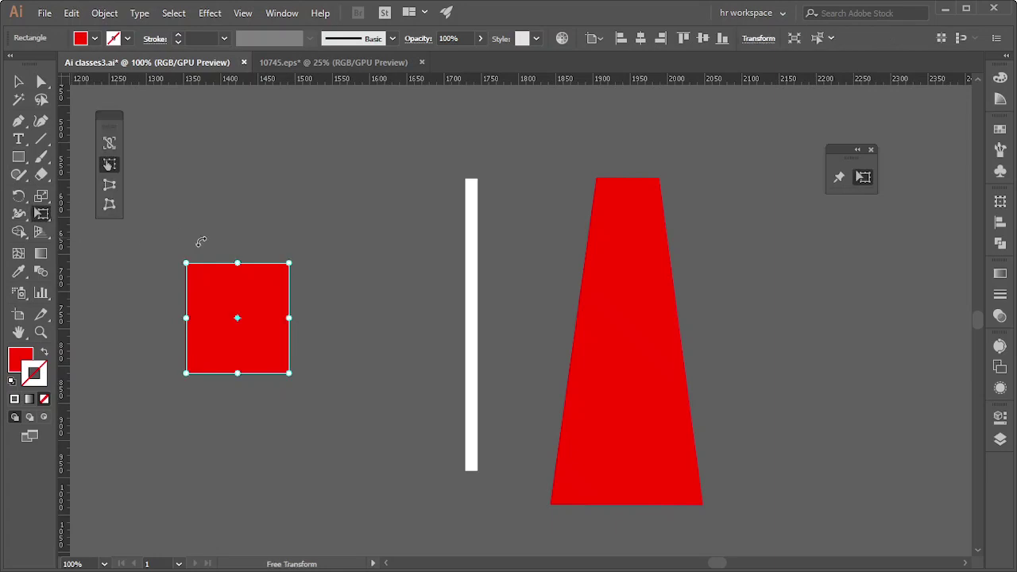
pyautogui.click(110, 190)
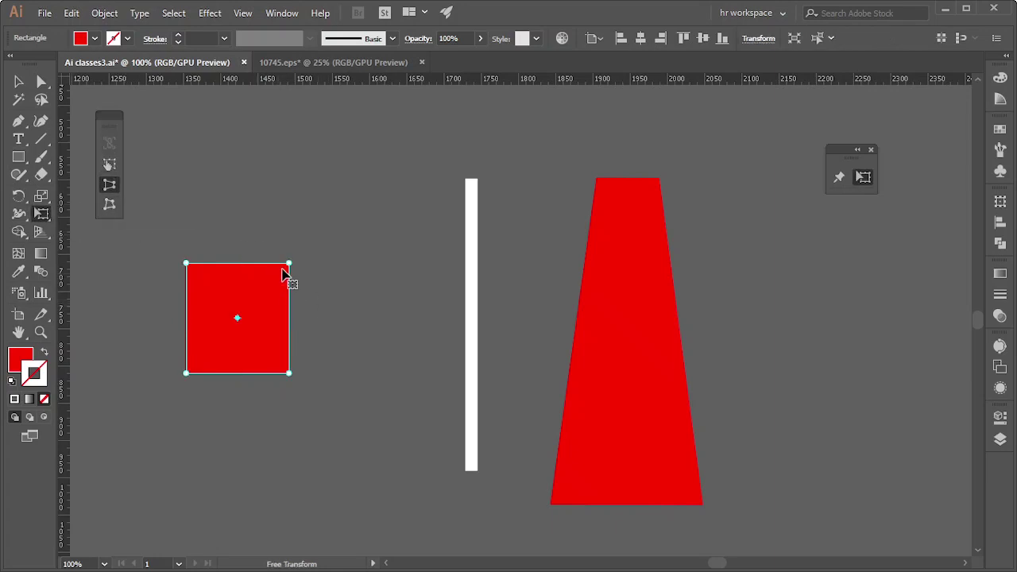
pyautogui.moveTo(289, 263); pyautogui.dragTo(285, 301)
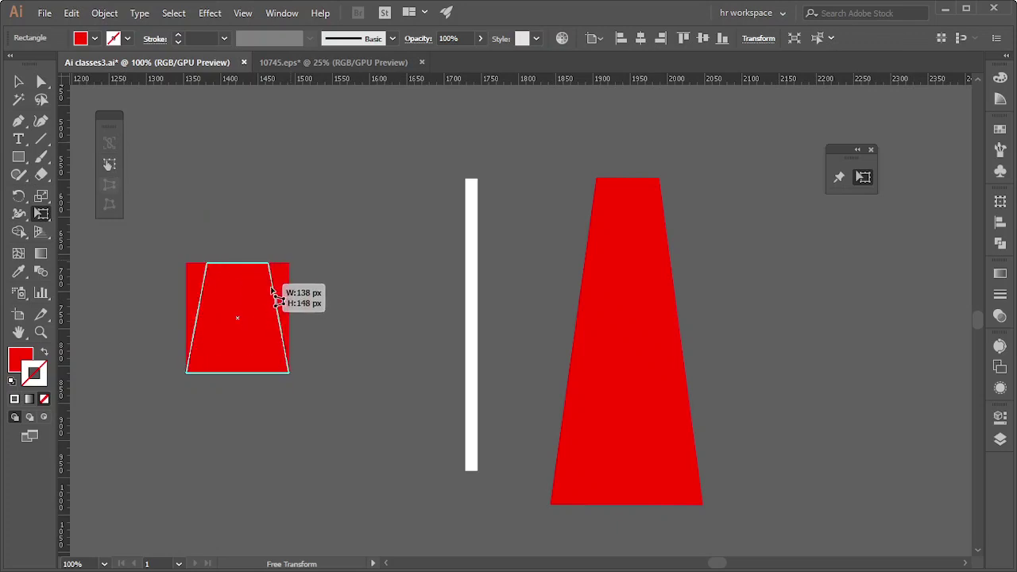
pyautogui.moveTo(289, 318); pyautogui.dragTo(289, 318)
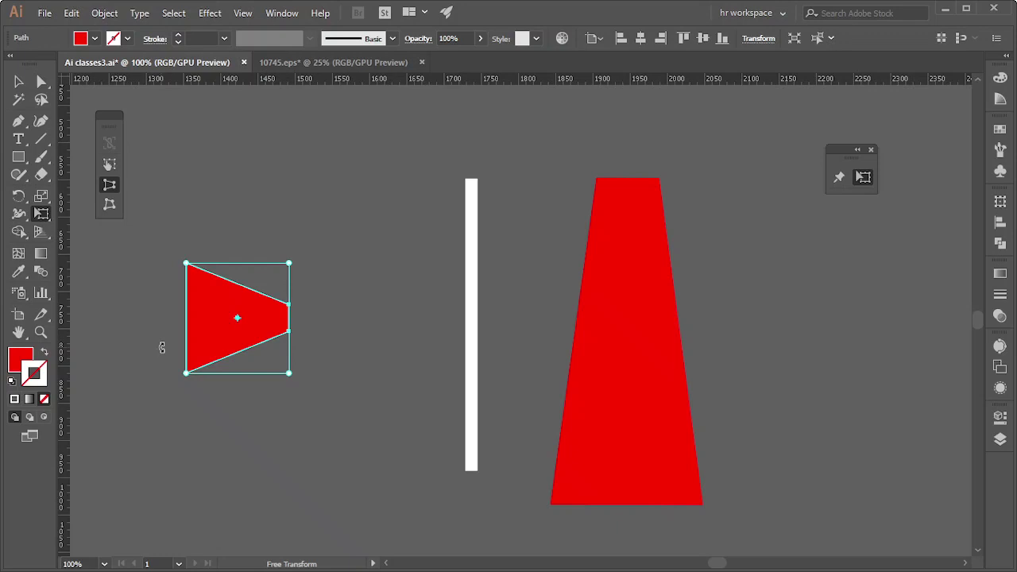
pyautogui.click(327, 61)
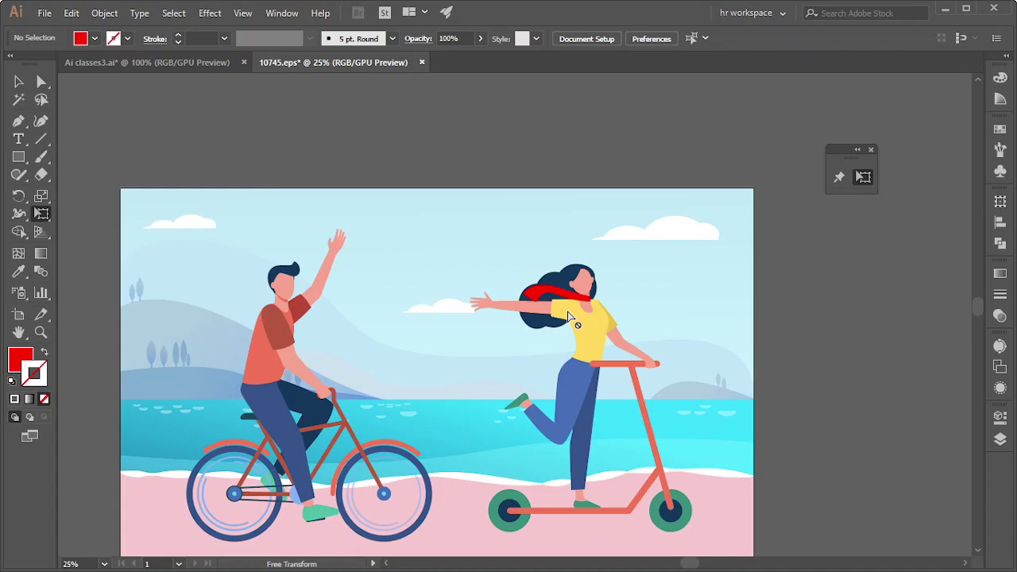
# Bring the classes3.ai document back to the front
pyautogui.click(139, 65)
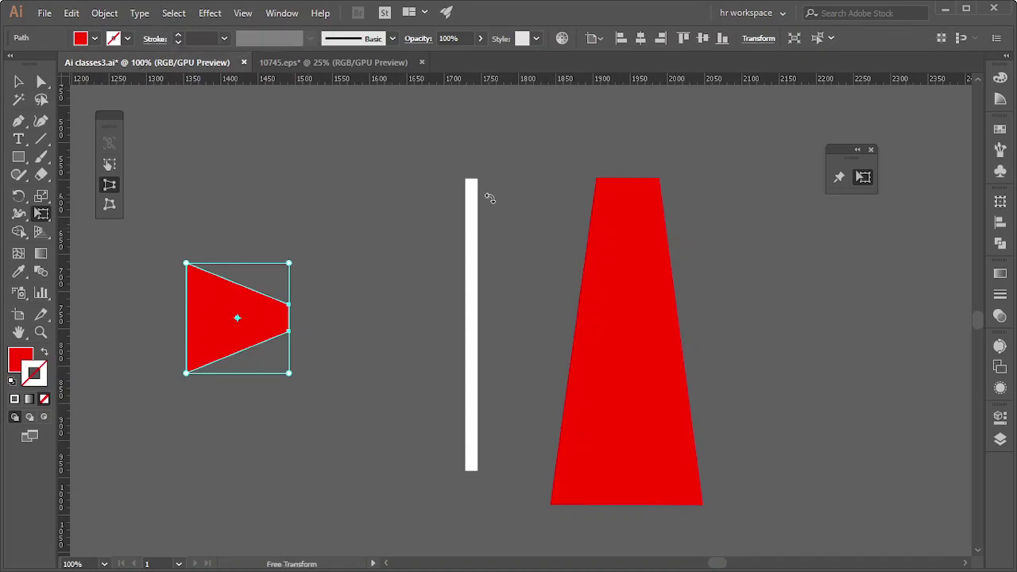
pyautogui.scroll(1, 489, 197)
pyautogui.scroll(3, 488, 198)
pyautogui.scroll(1, 489, 198)
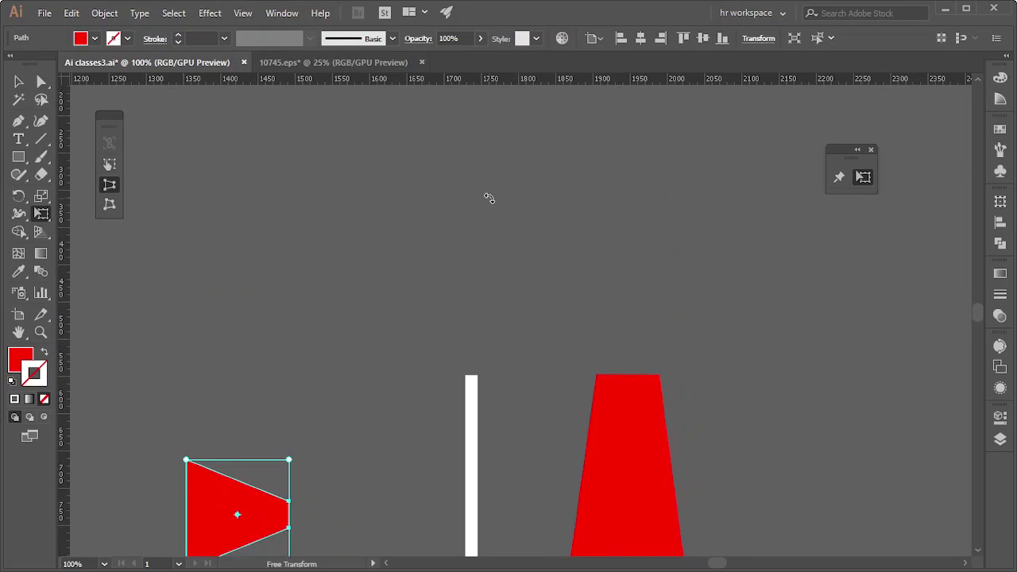
pyautogui.keyDown('alt'); pyautogui.scroll(-3, 489, 198); pyautogui.keyUp('alt')
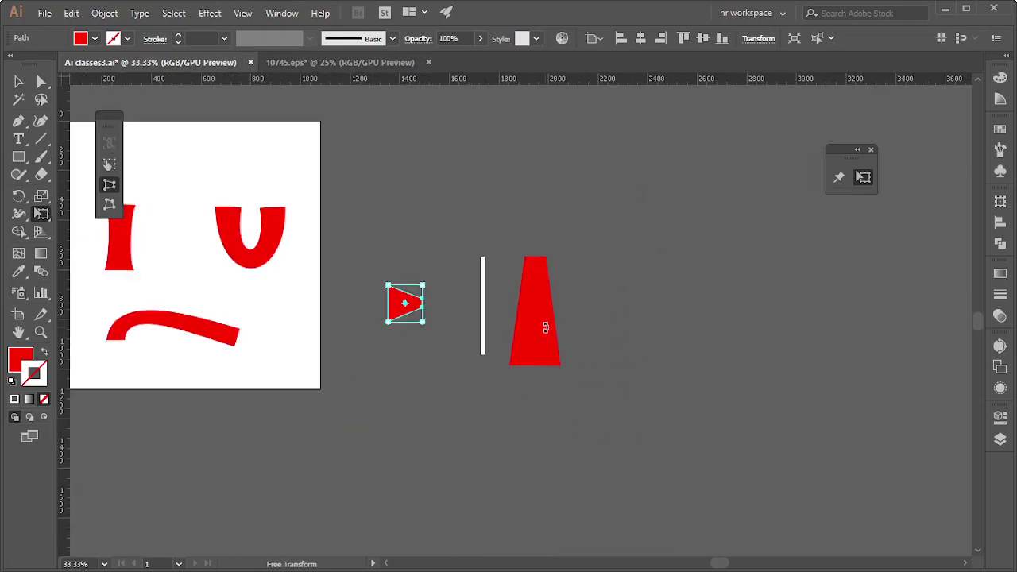
pyautogui.scroll(1, 549, 199)
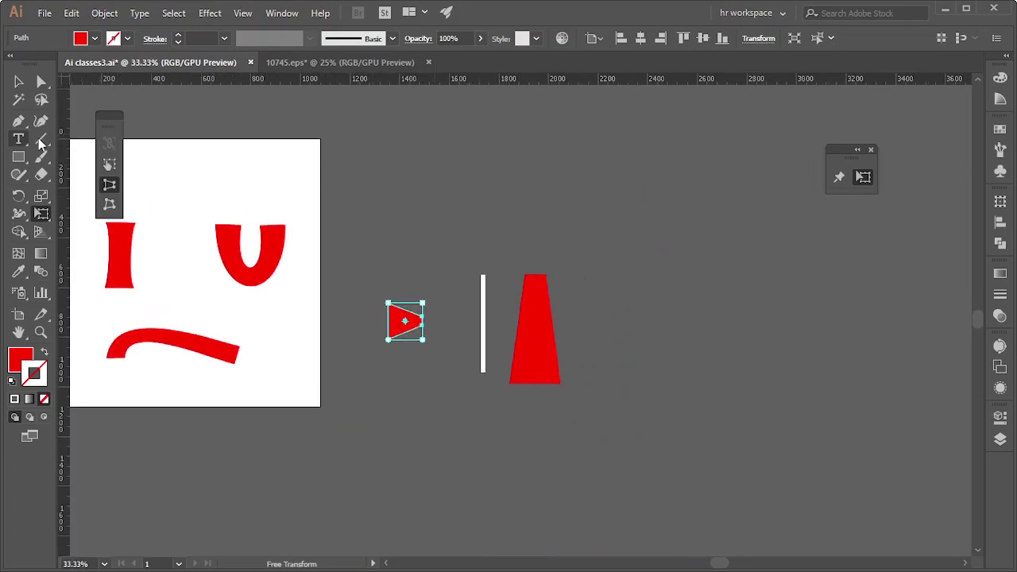